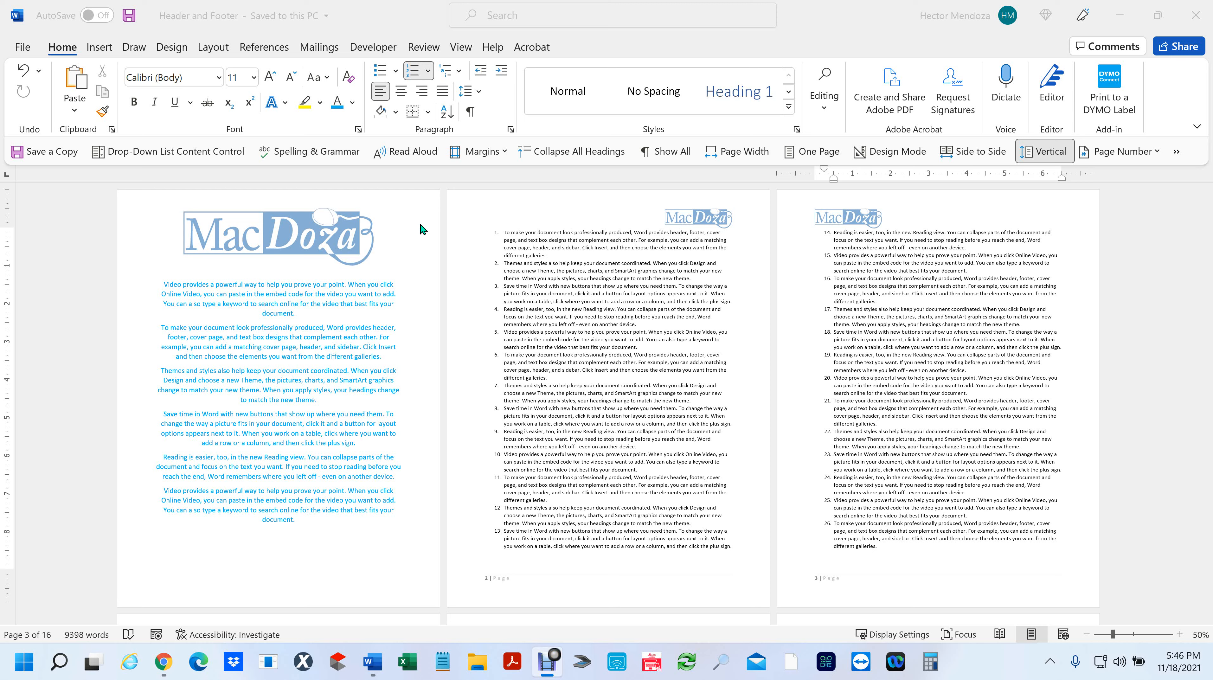
# - Open the header area, examine the first, even and odd page headers across the pages, and return to the body text
pyautogui.click(410, 233)
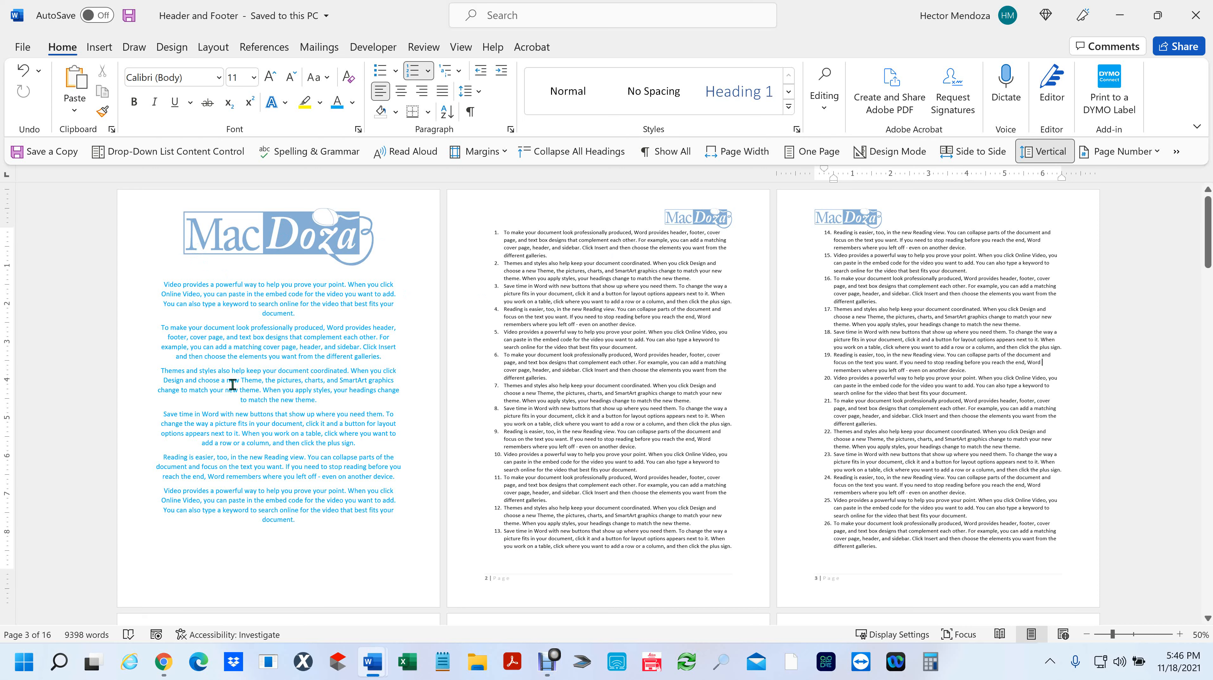
pyautogui.doubleClick(385, 234)
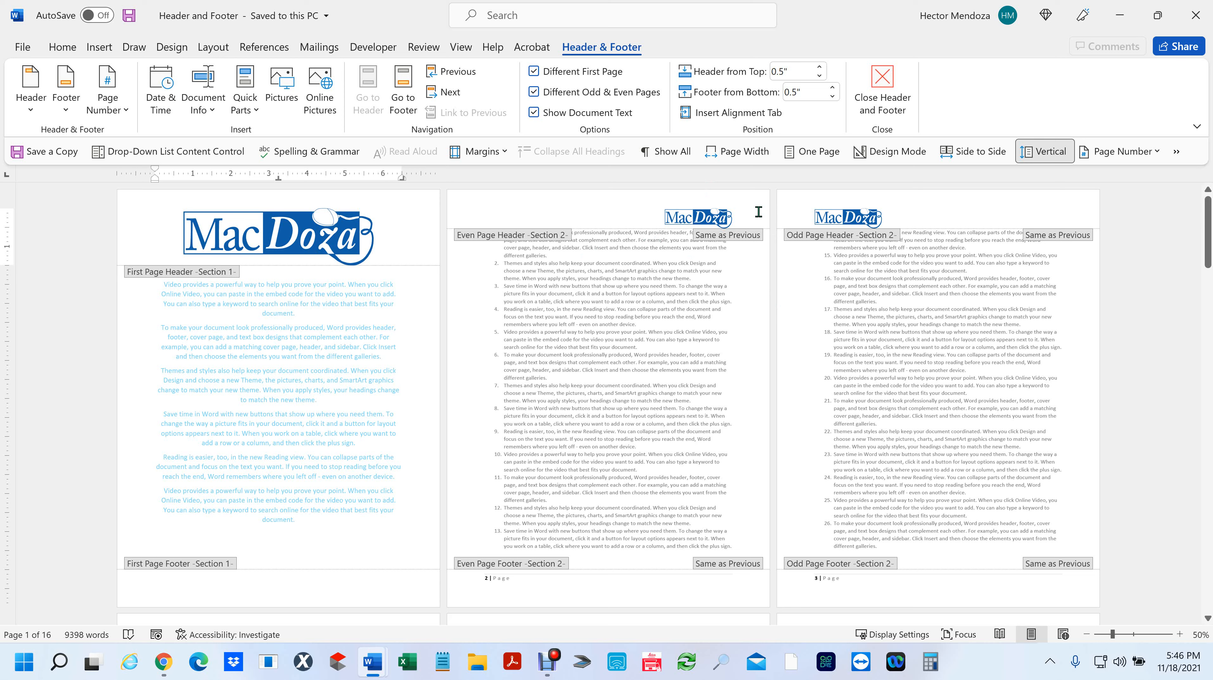
pyautogui.click(906, 214)
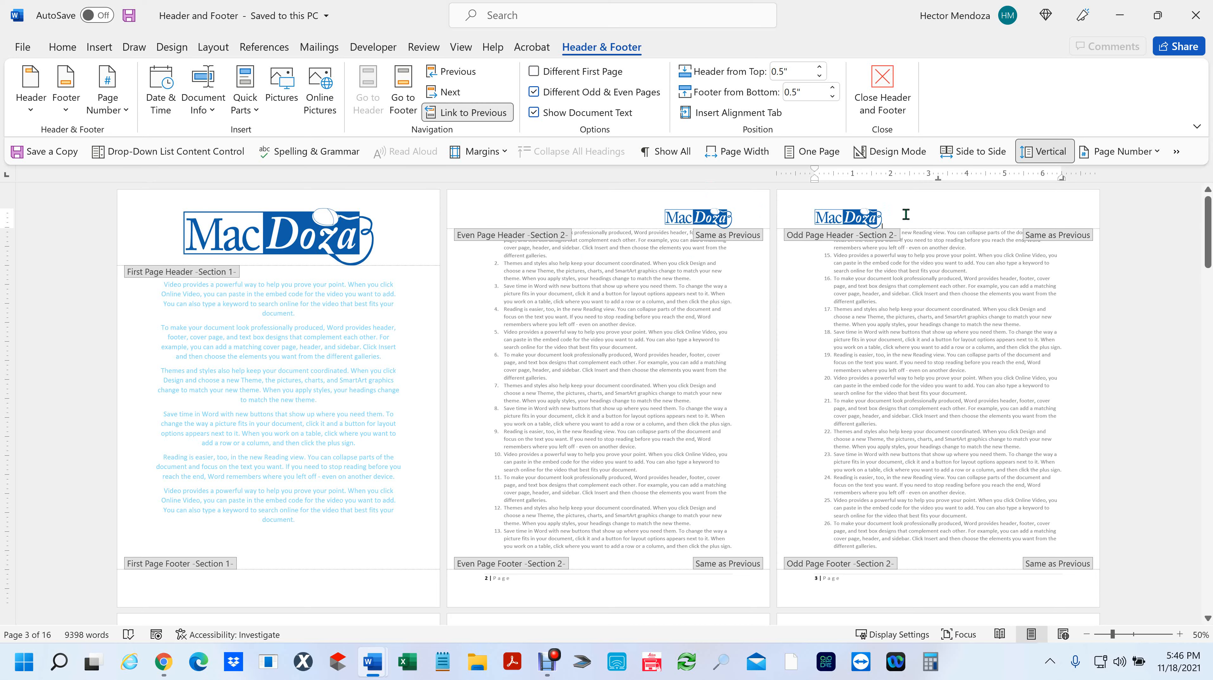
pyautogui.scroll(-5, 886, 331)
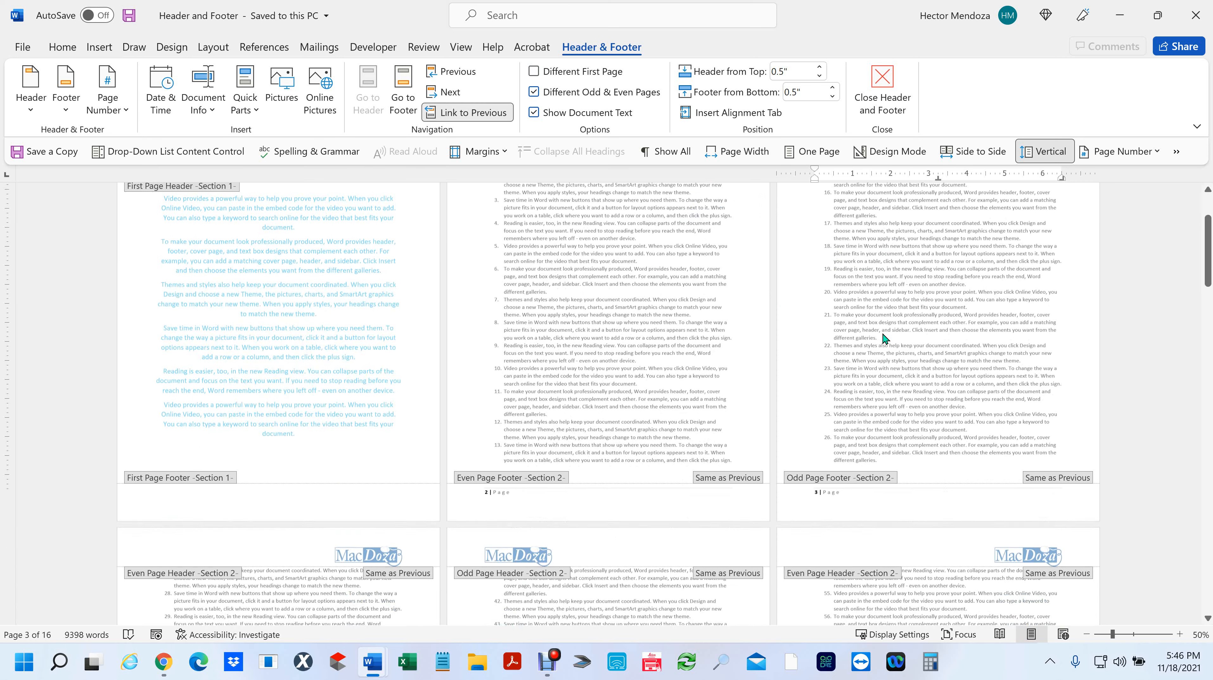
pyautogui.scroll(-6, 879, 337)
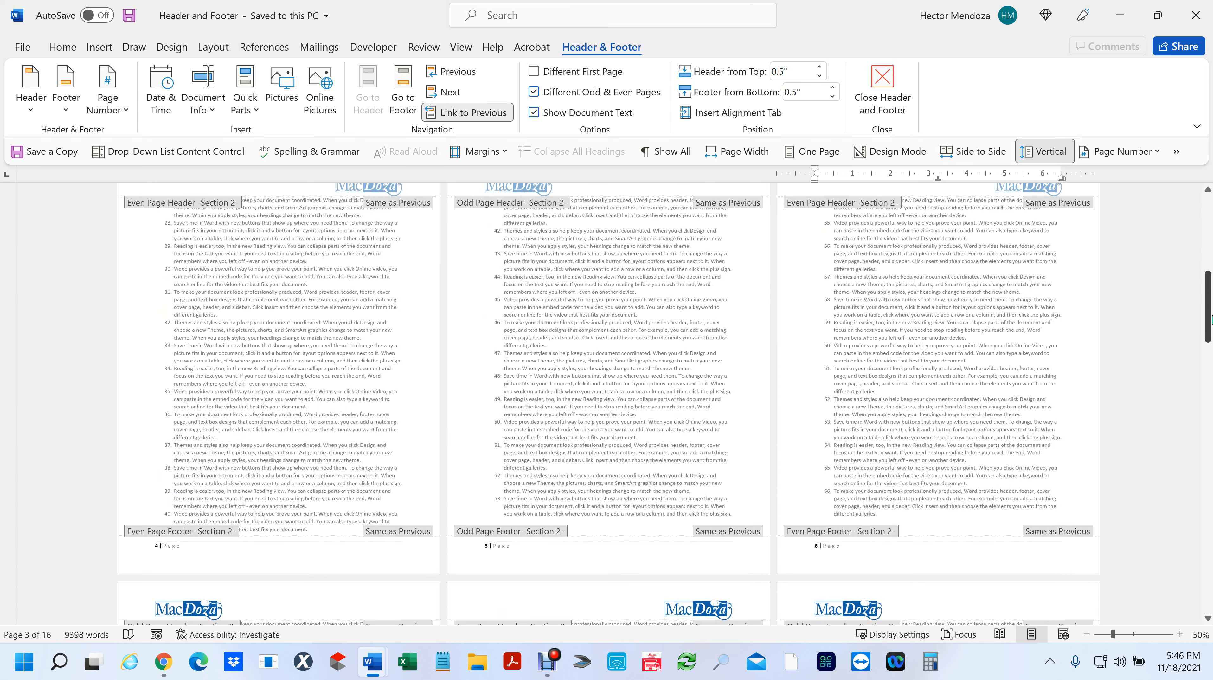
pyautogui.moveTo(1208, 315); pyautogui.dragTo(1163, 304)
pyautogui.scroll(-1, 642, 271)
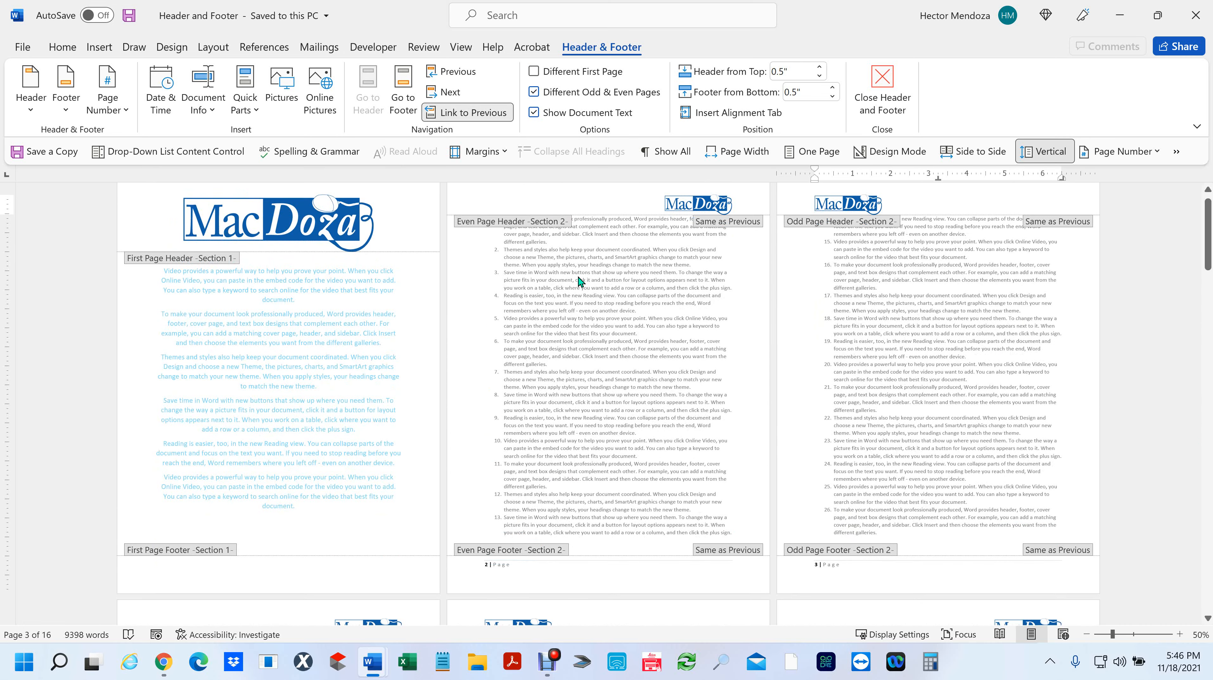
pyautogui.keyDown('ctrl'); pyautogui.scroll(2, 578, 277); pyautogui.keyUp('ctrl')
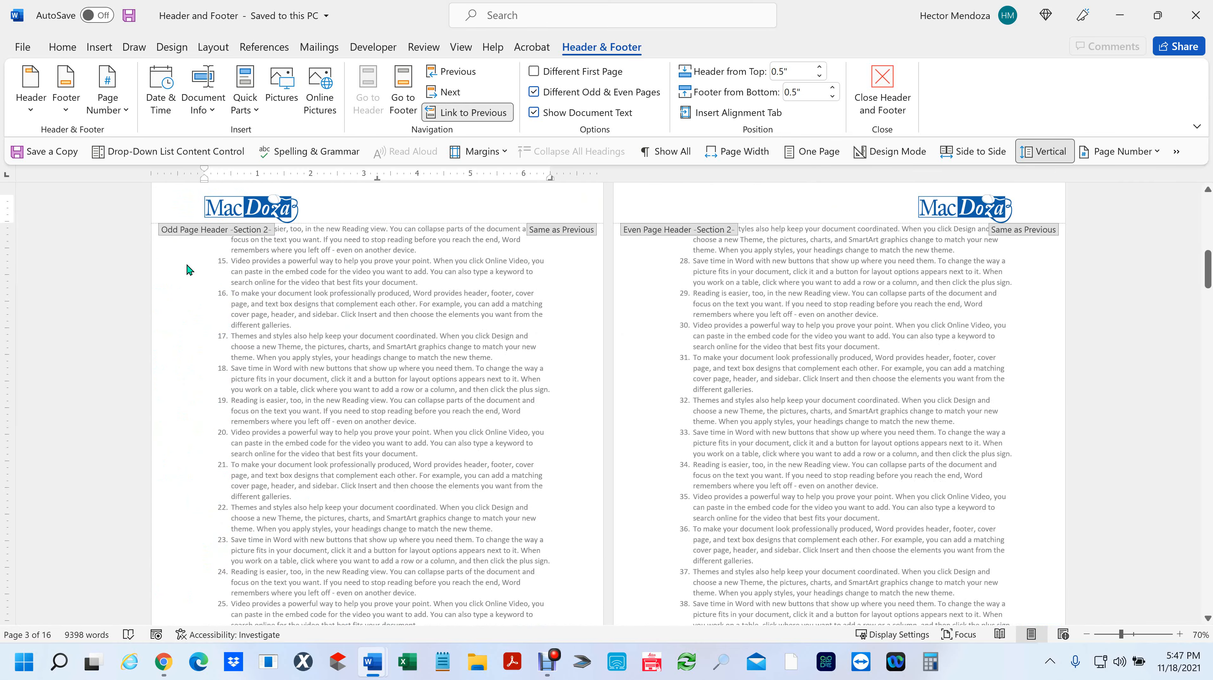
pyautogui.scroll(15, 189, 270)
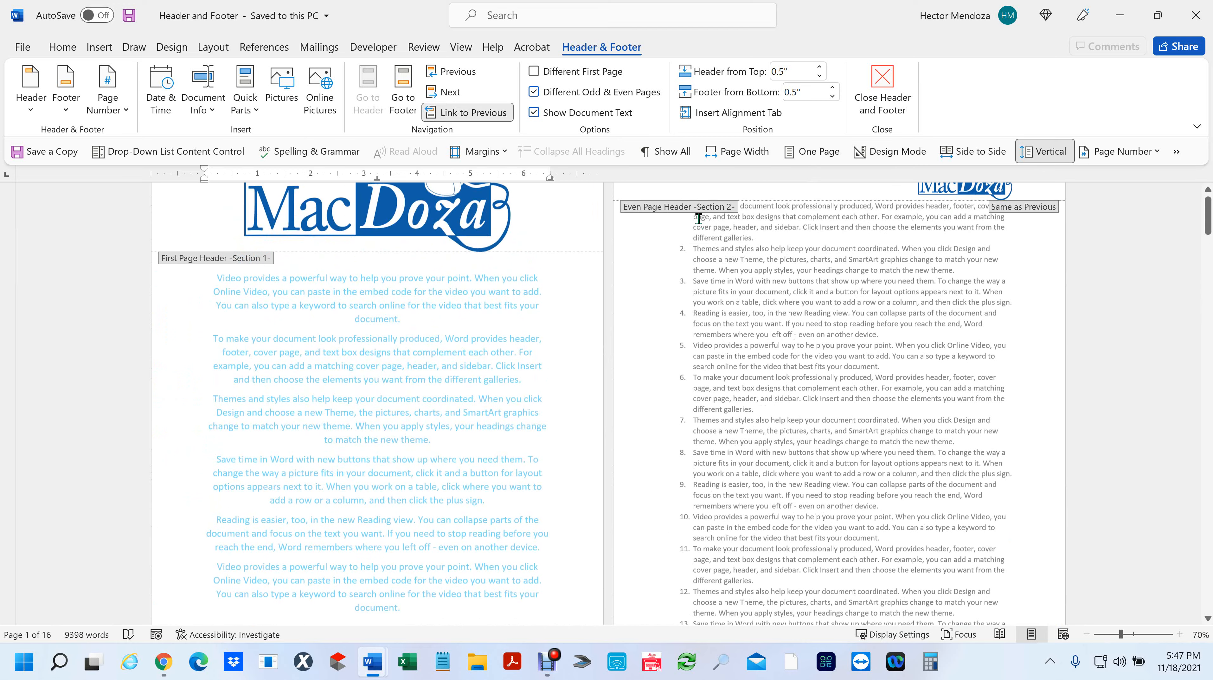
pyautogui.scroll(1, 699, 218)
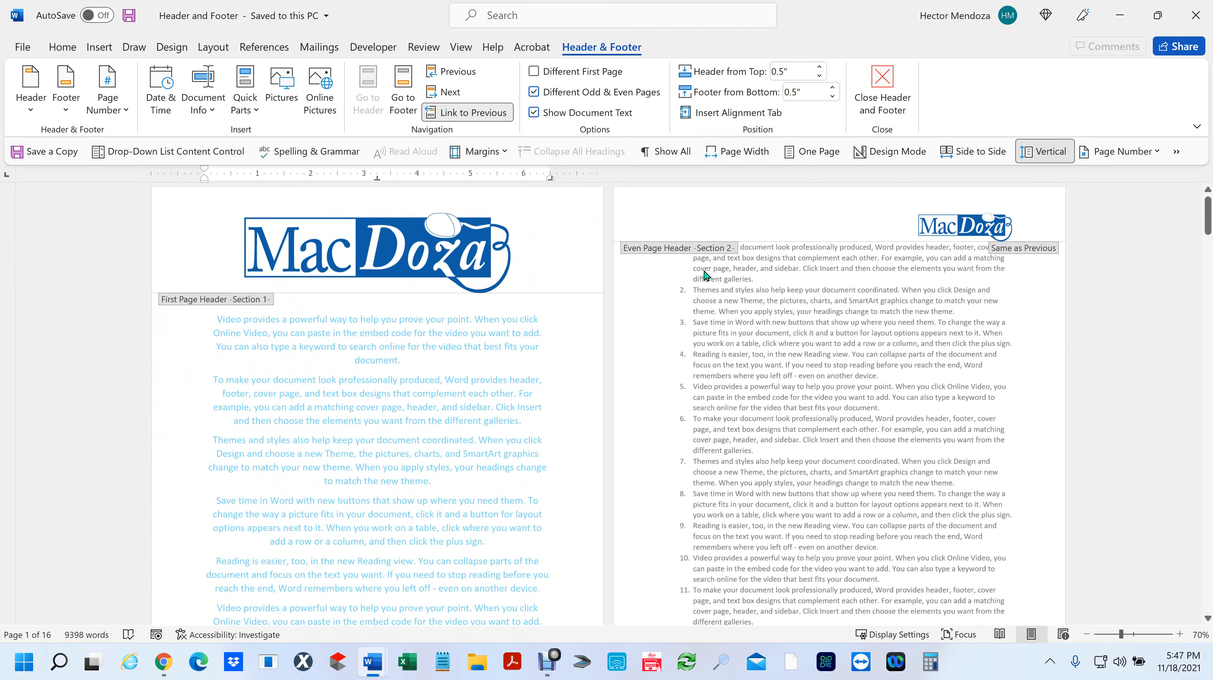
pyautogui.doubleClick(802, 282)
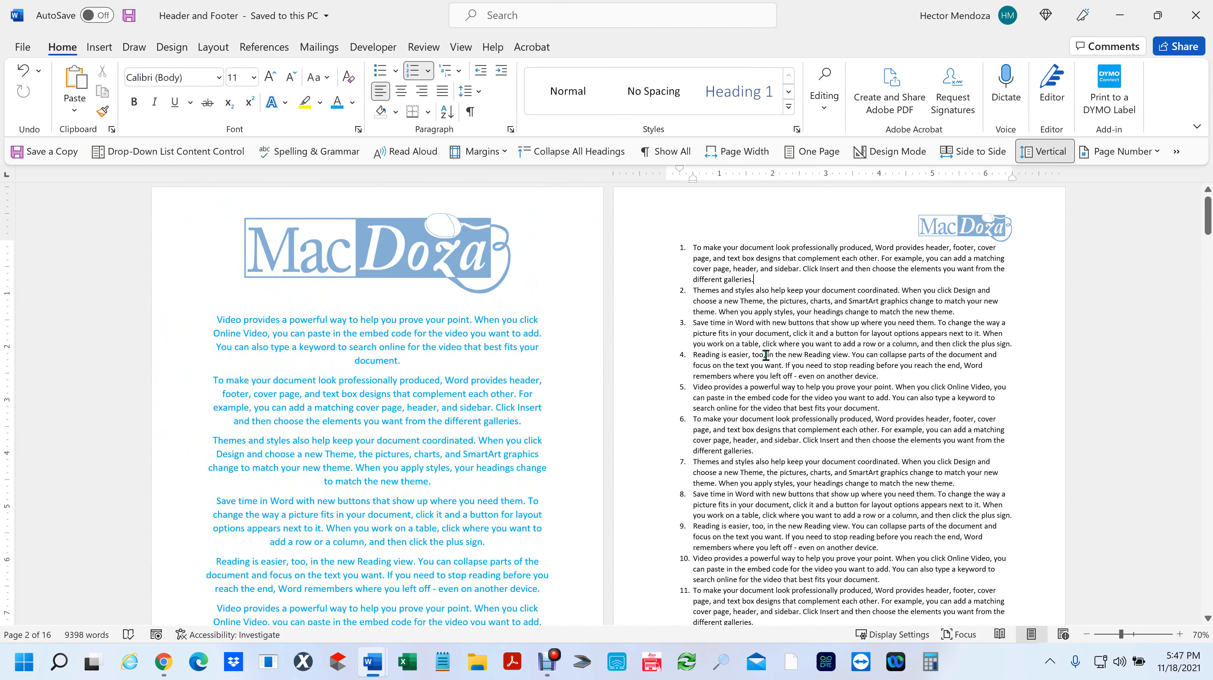
# - Examine the numbered body text, header logos and footer page numbers through to the end of the document and back on the first pages
pyautogui.scroll(-15, 766, 355)
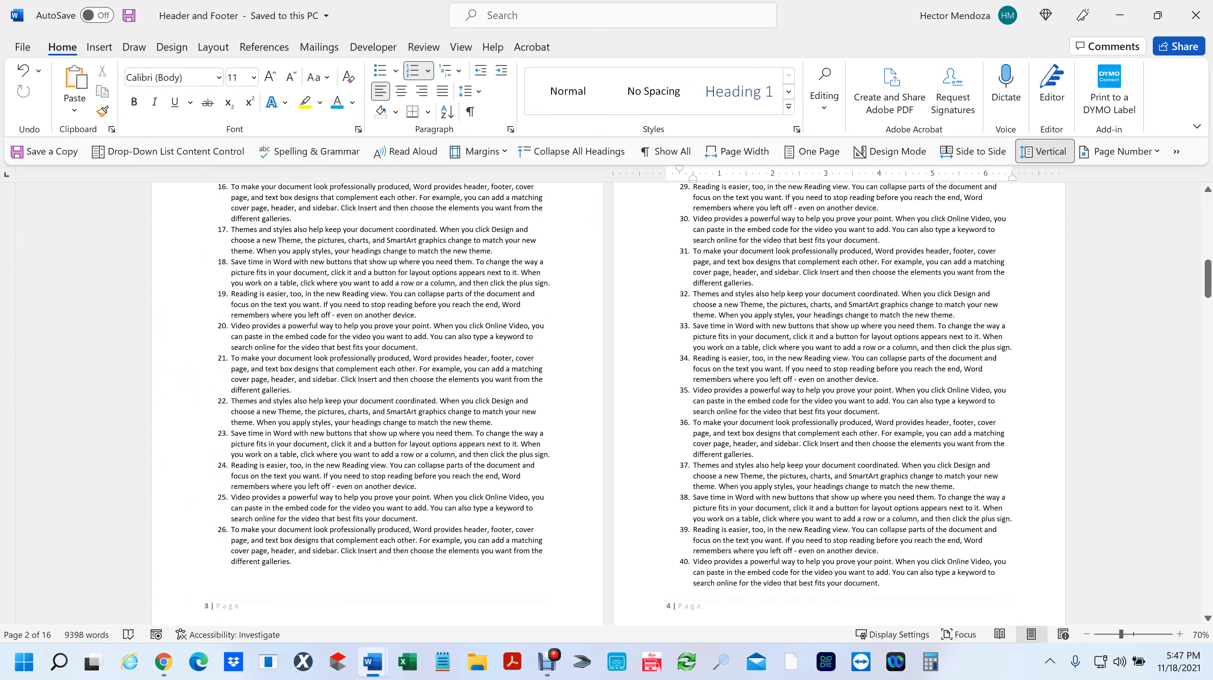
pyautogui.moveTo(1208, 281); pyautogui.dragTo(1191, 582)
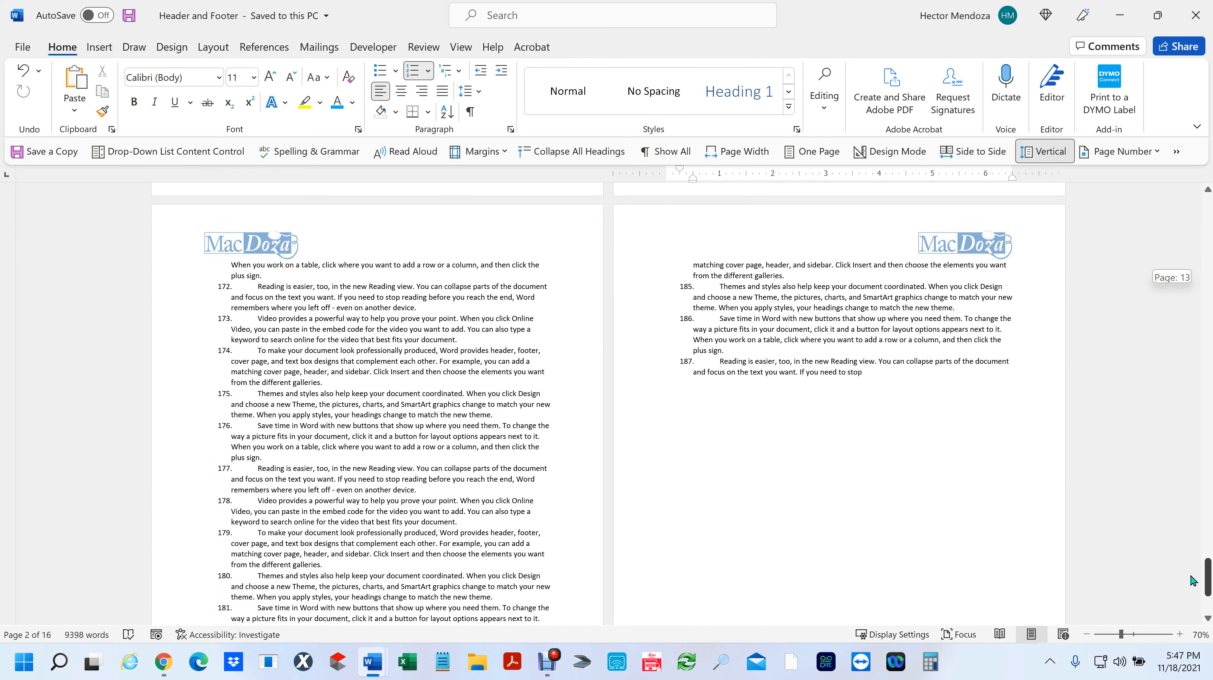
pyautogui.moveTo(1190, 576); pyautogui.dragTo(1204, 207)
pyautogui.scroll(-2, 671, 375)
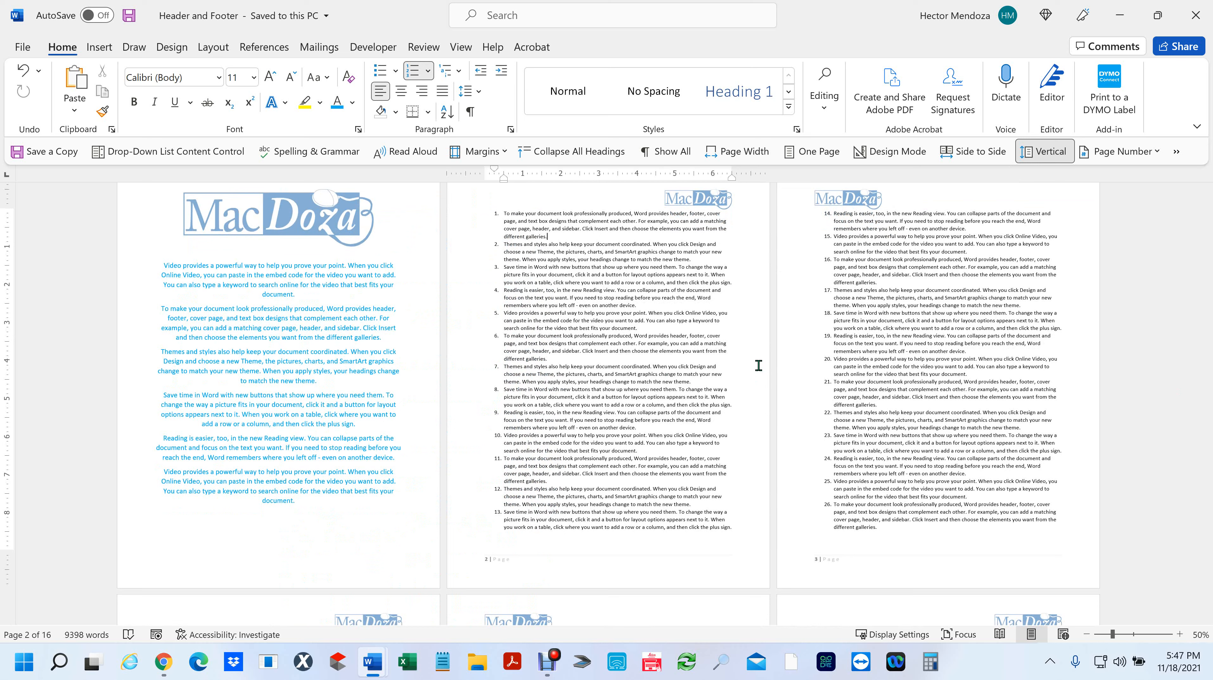
pyautogui.moveTo(504, 213); pyautogui.dragTo(606, 381)
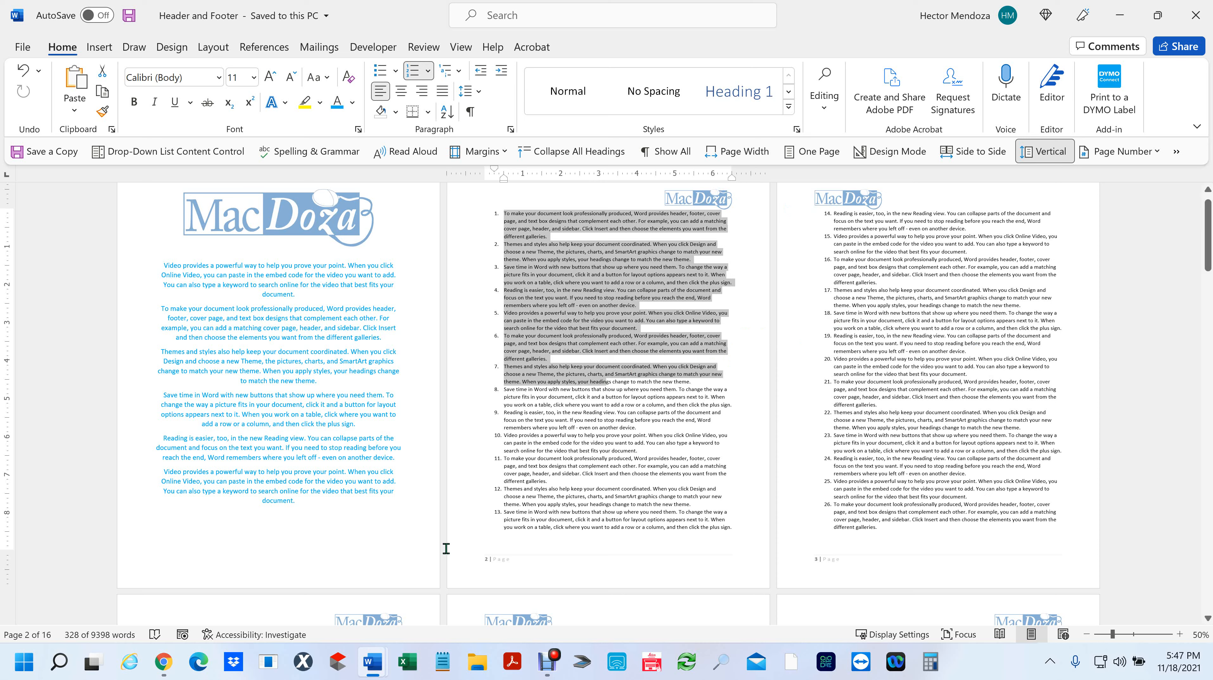
pyautogui.click(509, 565)
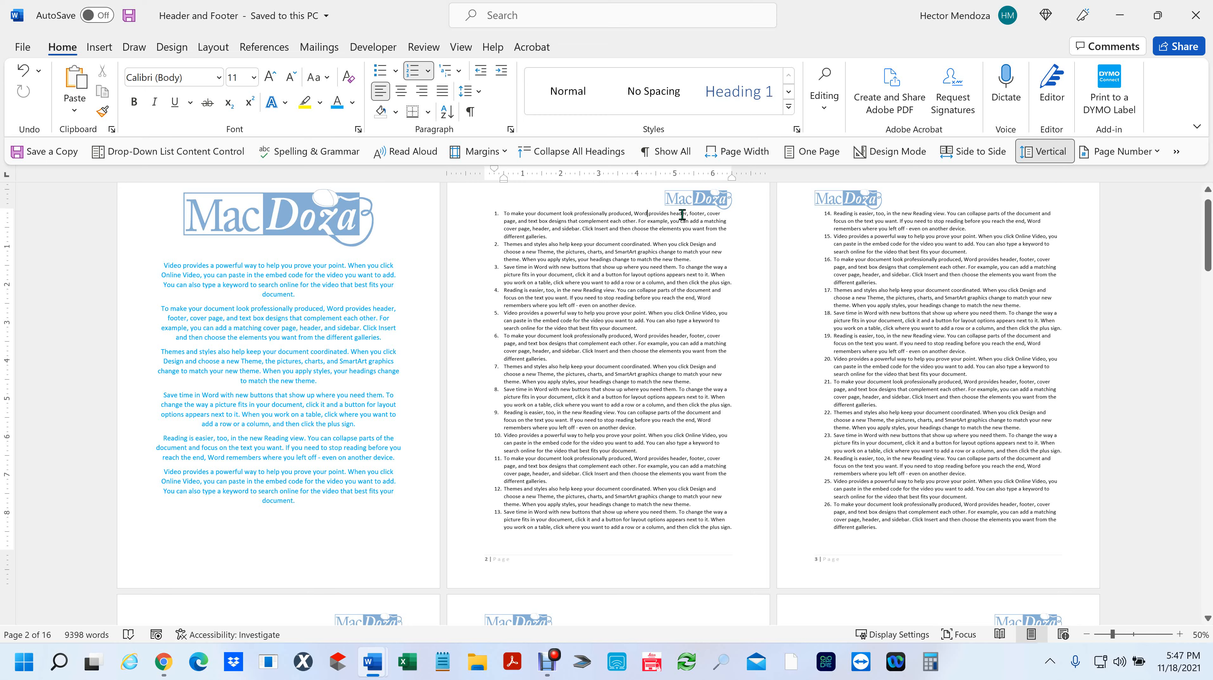
pyautogui.scroll(-5, 737, 317)
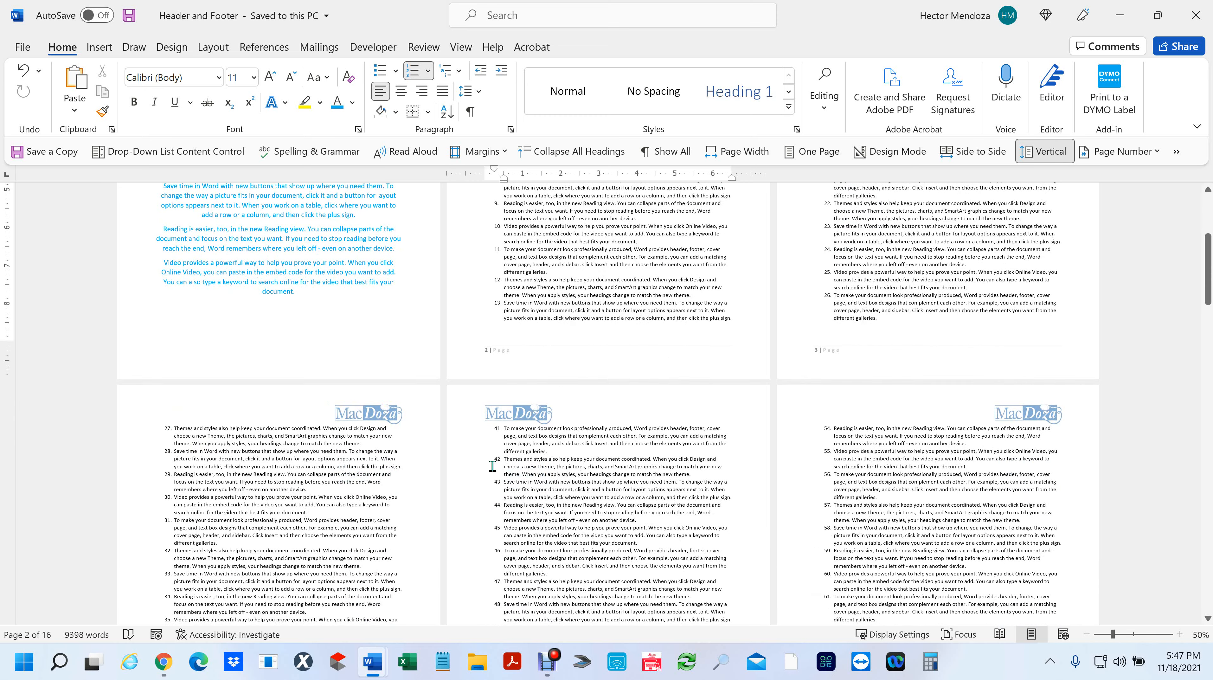
pyautogui.scroll(5, 708, 408)
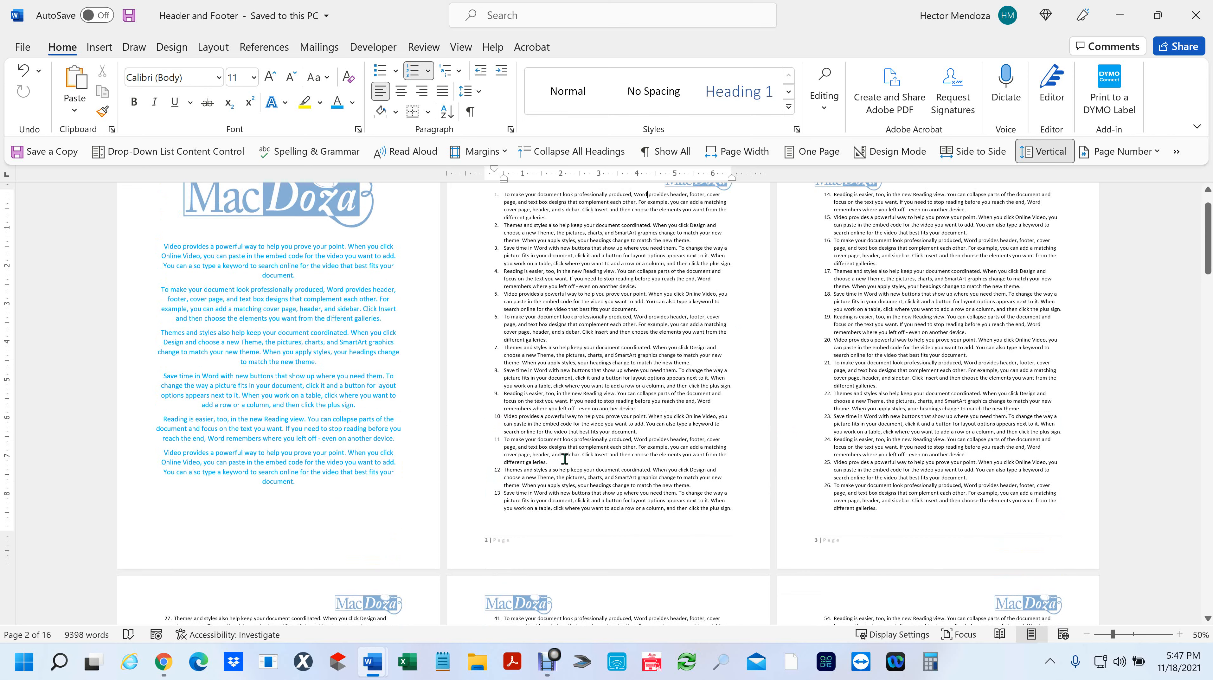
pyautogui.scroll(1, 565, 459)
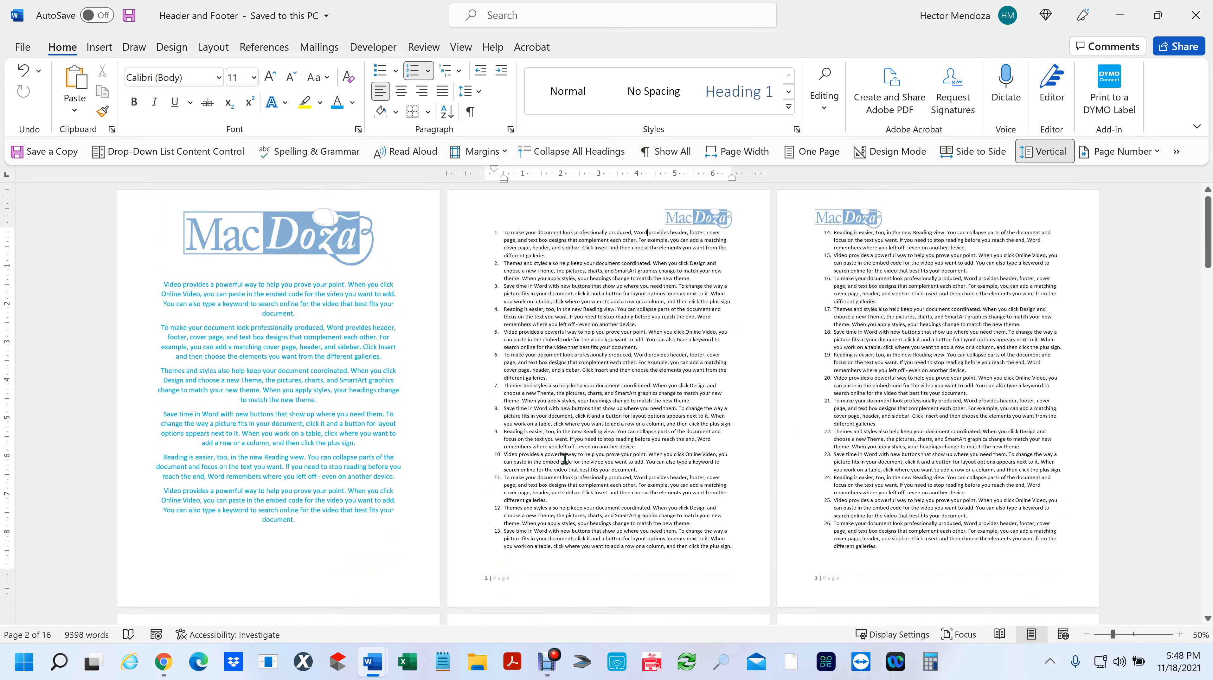
# - Format the page numbers of section 2 to start at 1 and return to the body text
pyautogui.doubleClick(501, 587)
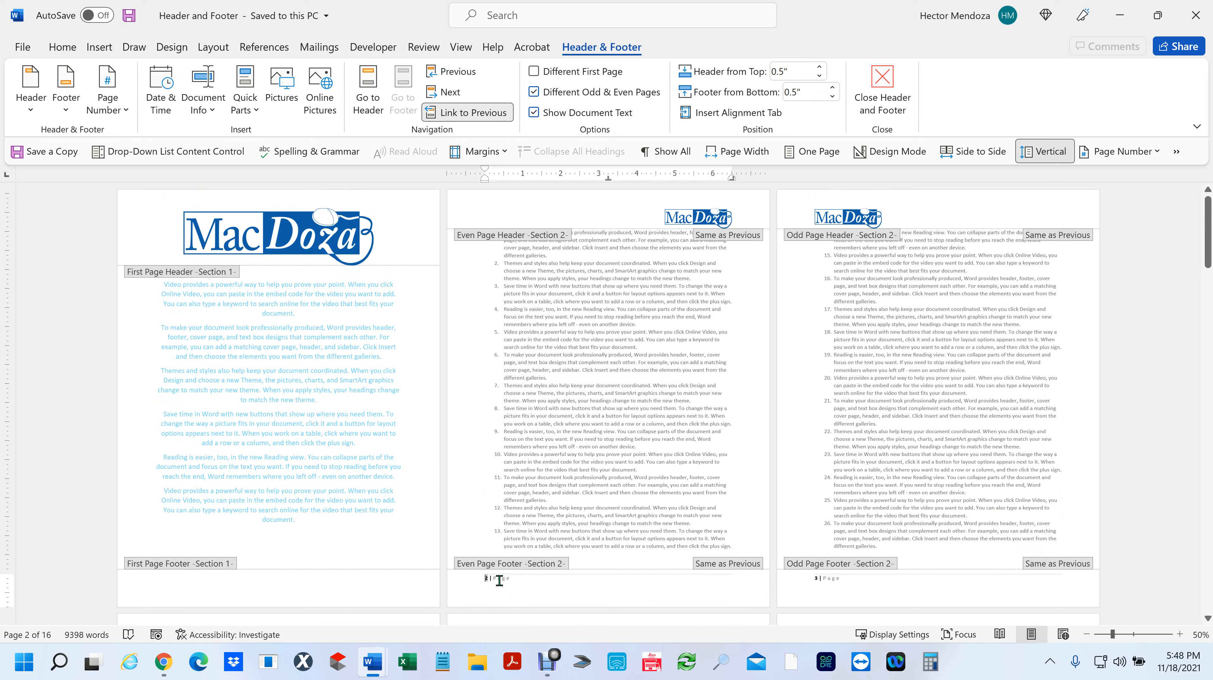
pyautogui.click(129, 115)
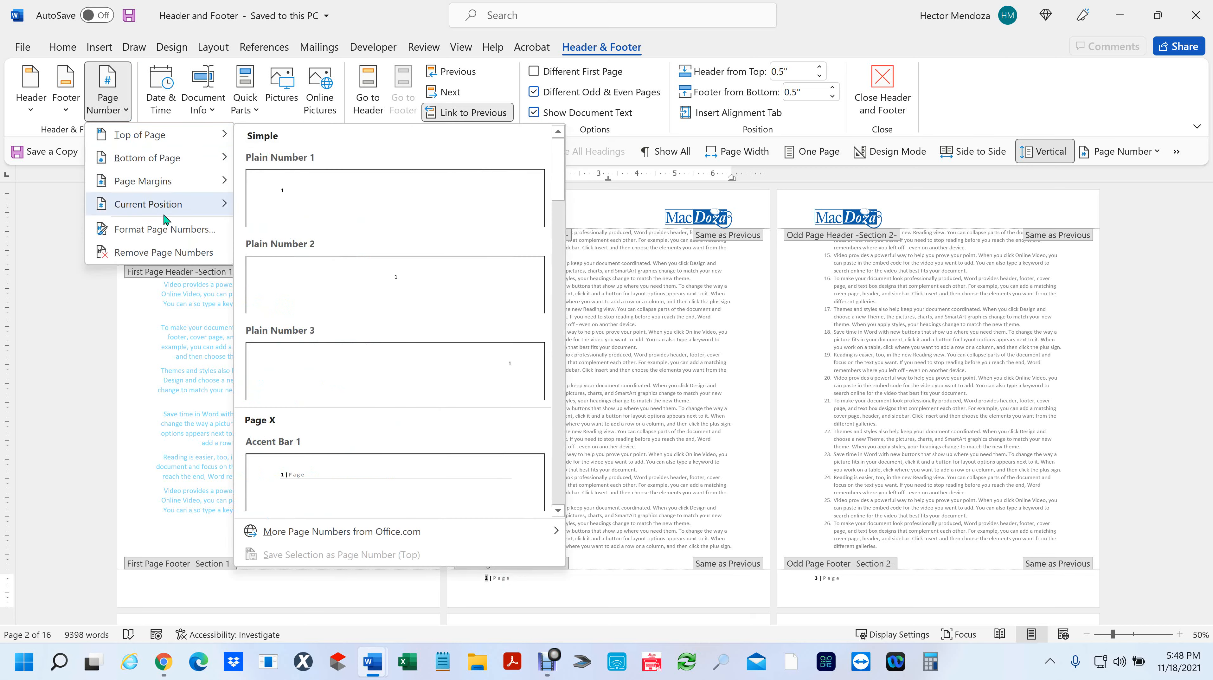
pyautogui.click(156, 231)
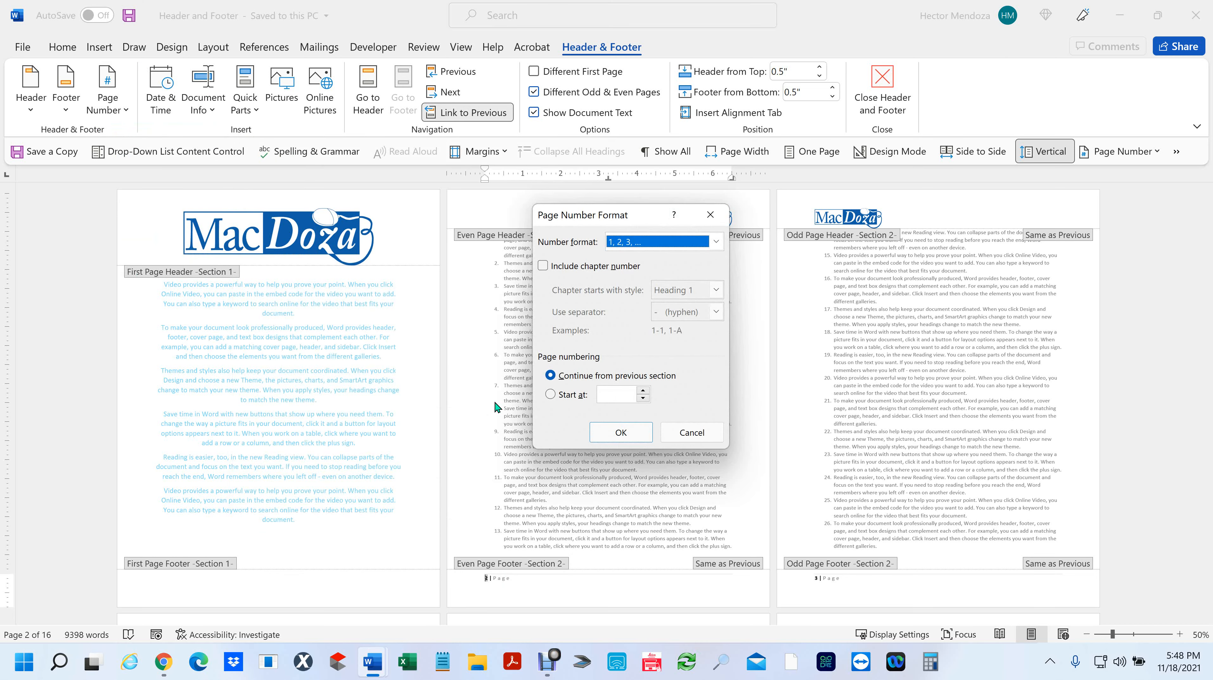
pyautogui.click(550, 395)
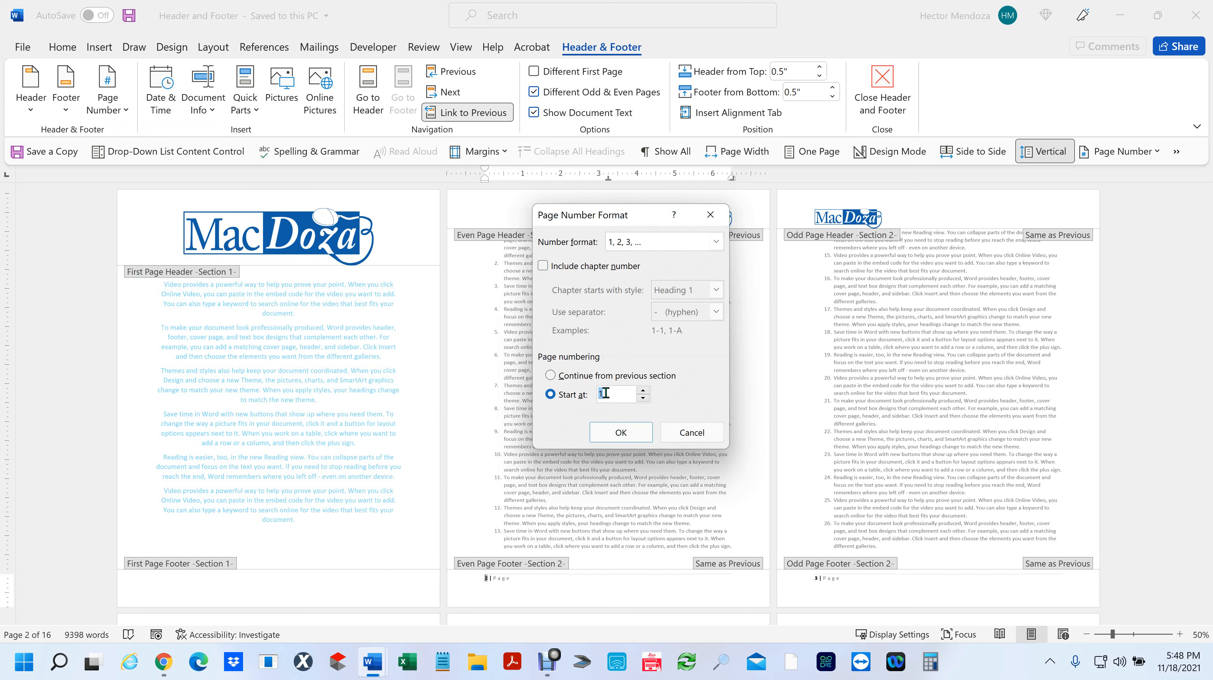
pyautogui.click(622, 433)
pyautogui.press('Escape')
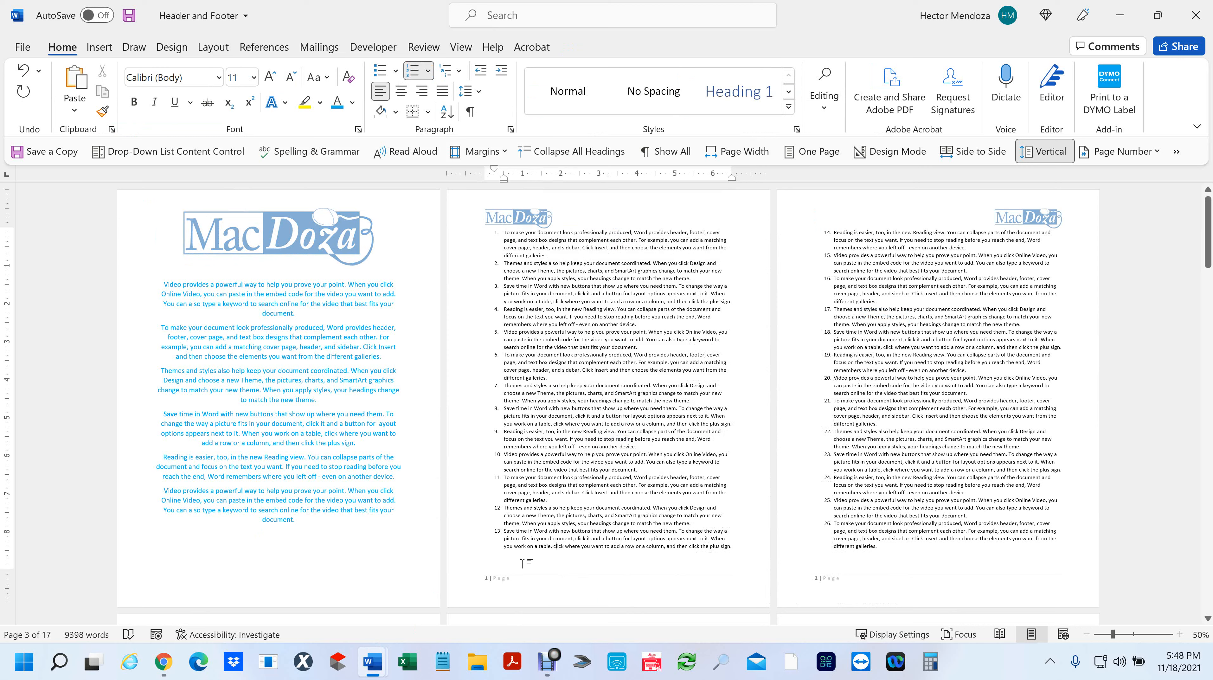
# - Check the footer page numbers and the header logo positions from the cover page through the second row of pages
pyautogui.click(270, 563)
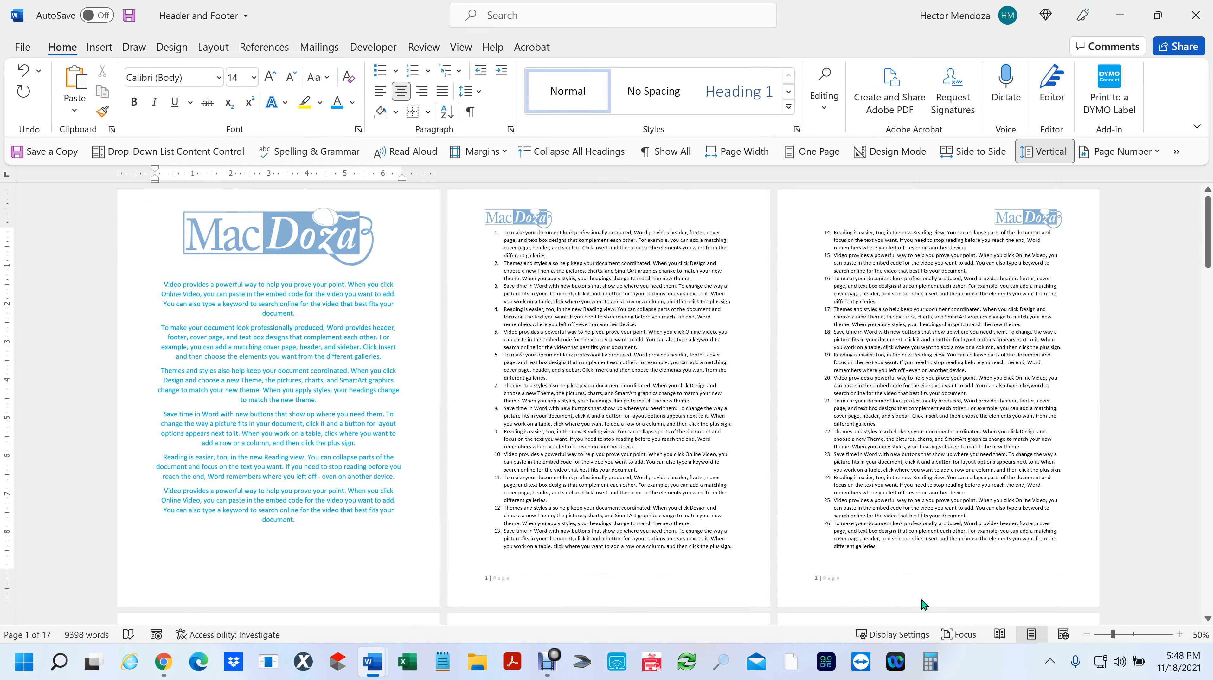
pyautogui.scroll(-3, 725, 488)
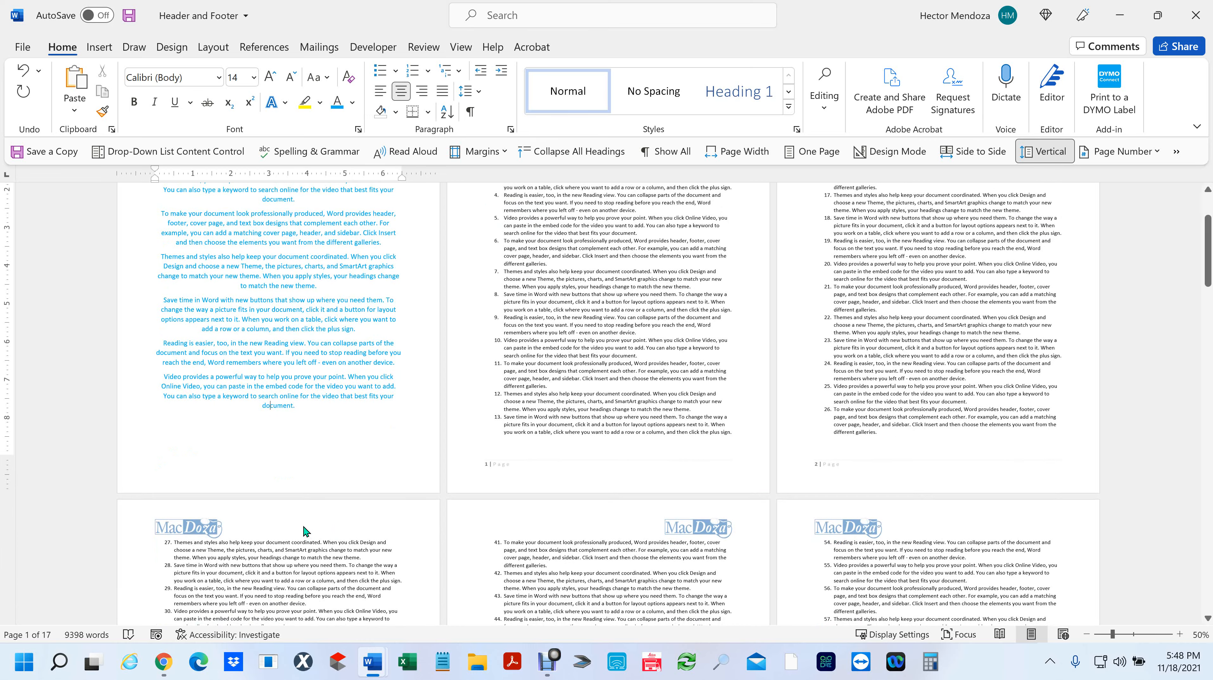
pyautogui.scroll(-3, 305, 529)
pyautogui.scroll(-4, 581, 487)
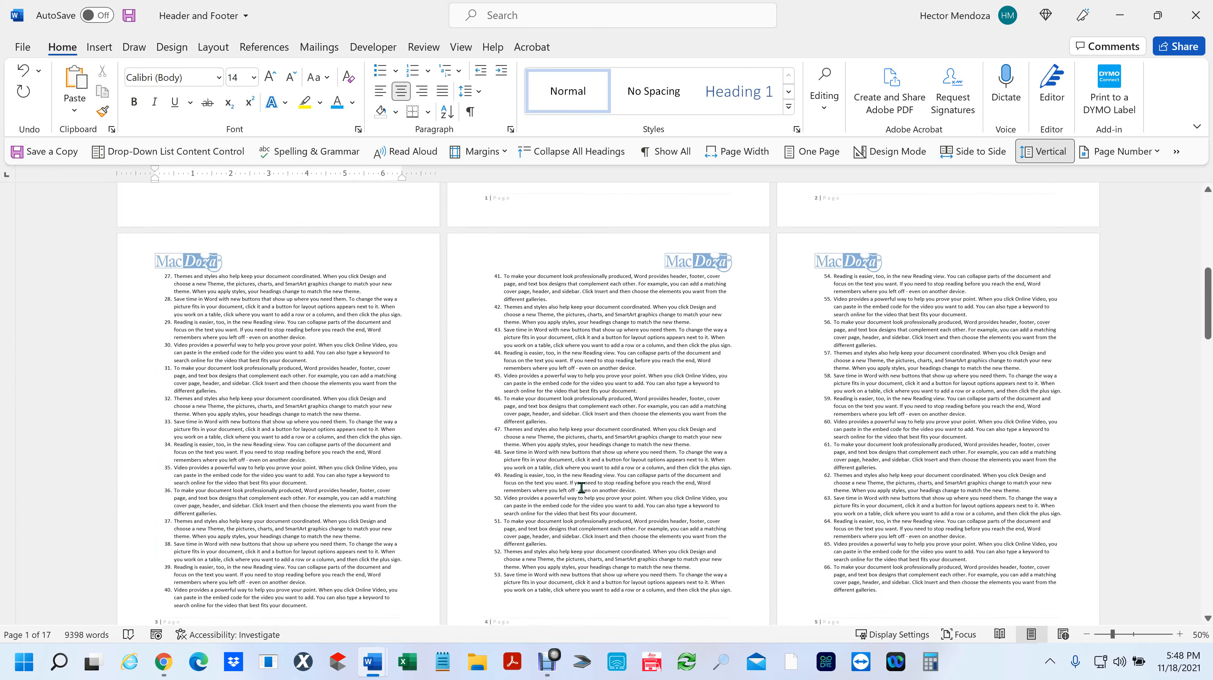
pyautogui.scroll(-3, 581, 487)
pyautogui.click(540, 512)
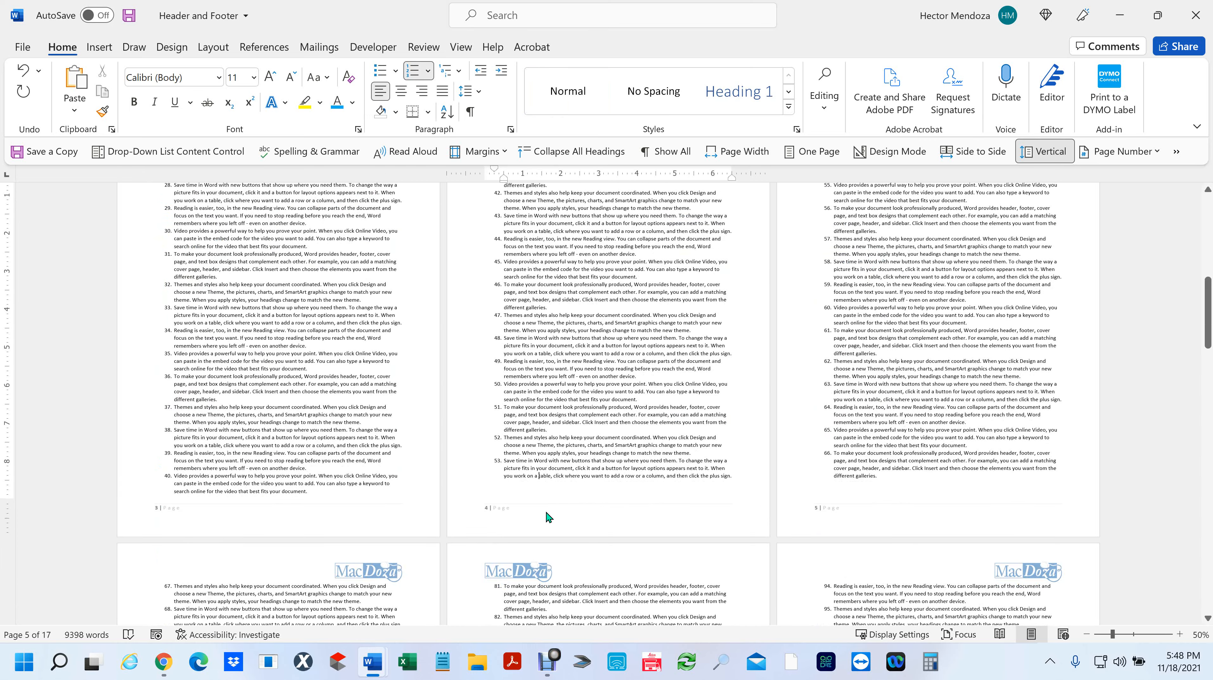
pyautogui.scroll(3, 820, 486)
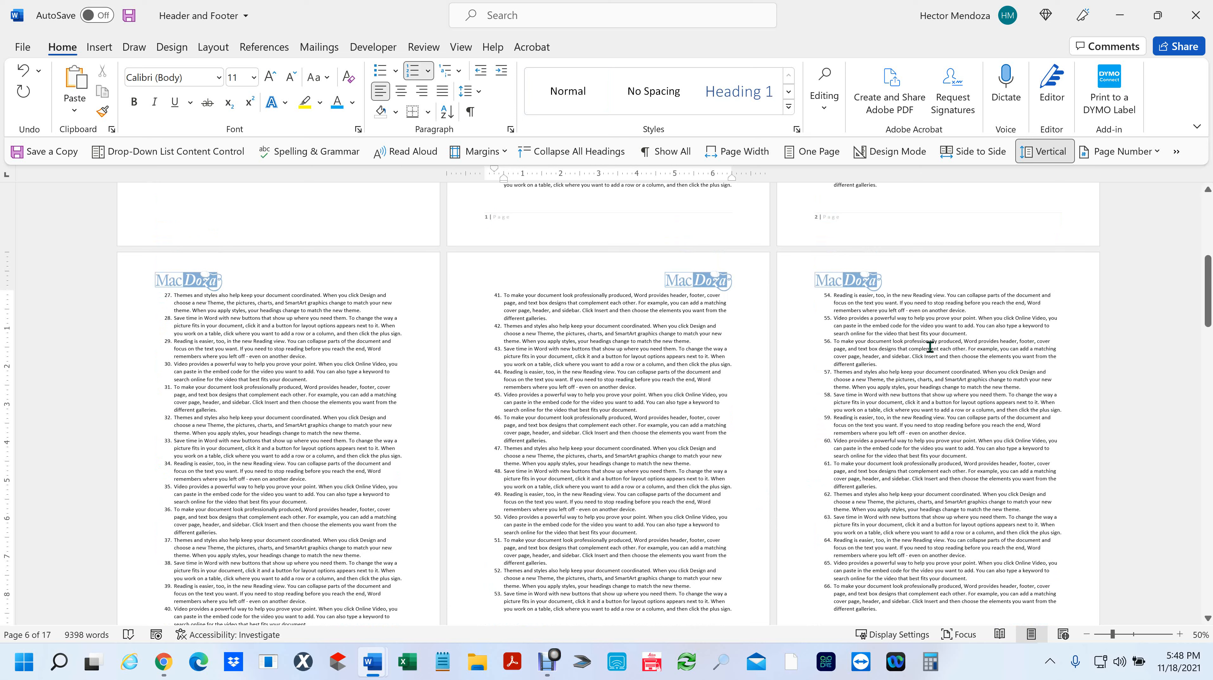
# - Highlight most of the text in list items 54 and 55 in yellow
pyautogui.moveTo(824, 295); pyautogui.dragTo(994, 320)
pyautogui.hotkey('ctrl', 'z')
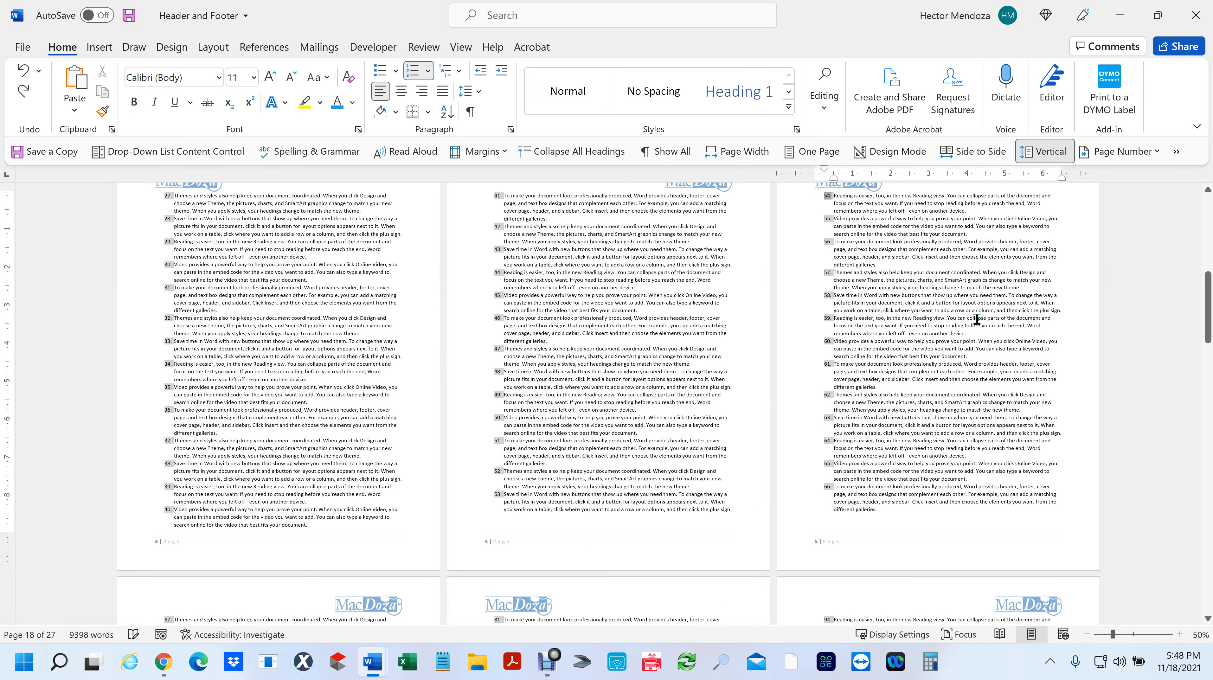
pyautogui.moveTo(978, 226); pyautogui.dragTo(815, 204)
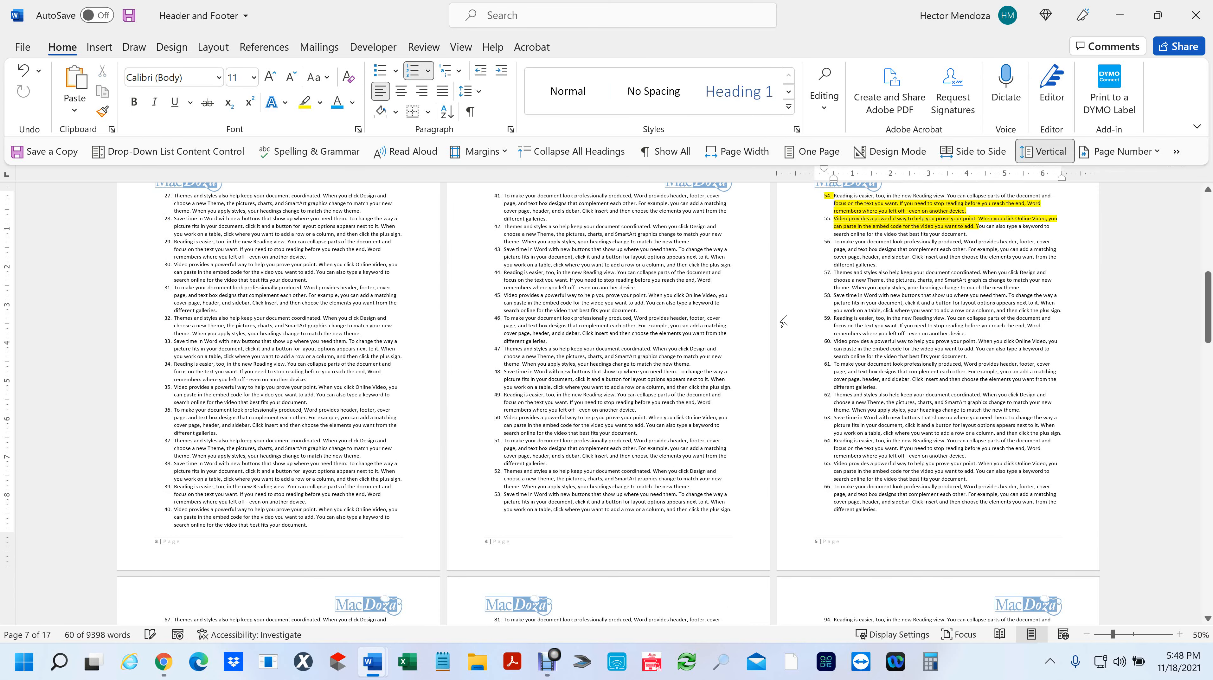
pyautogui.click(305, 103)
pyautogui.click(1027, 353)
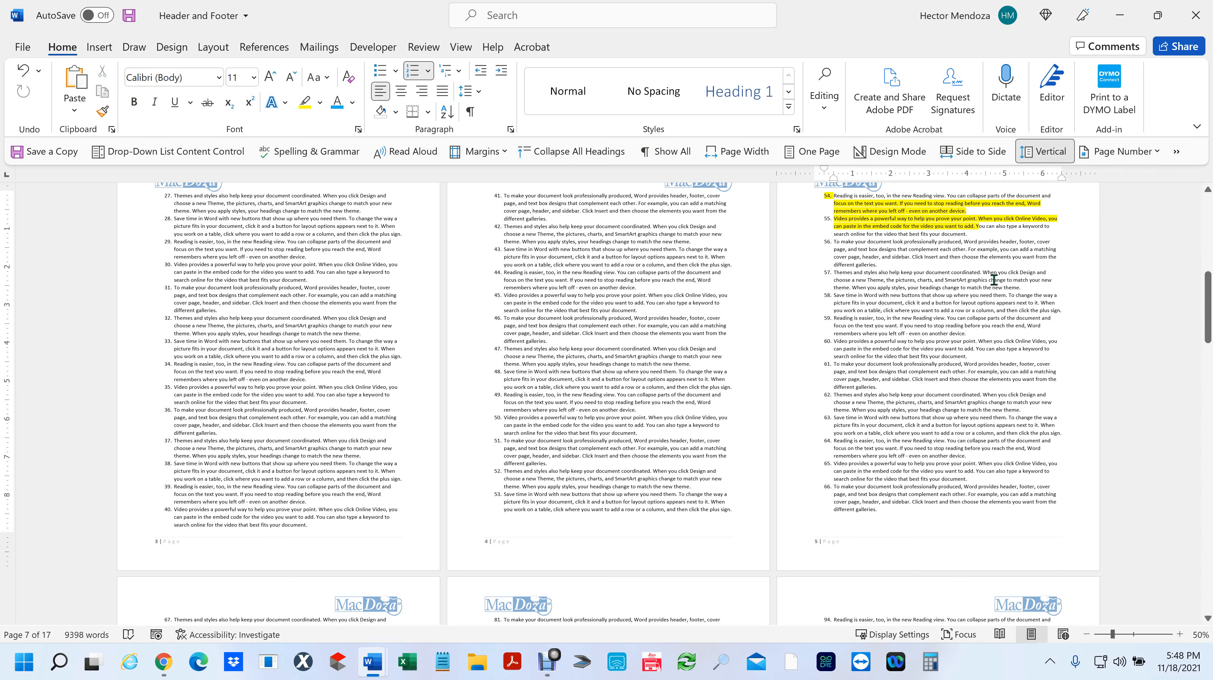
# - Delete the MacDoza logo from the odd page header of section 2, above list item 54
pyautogui.scroll(2, 988, 276)
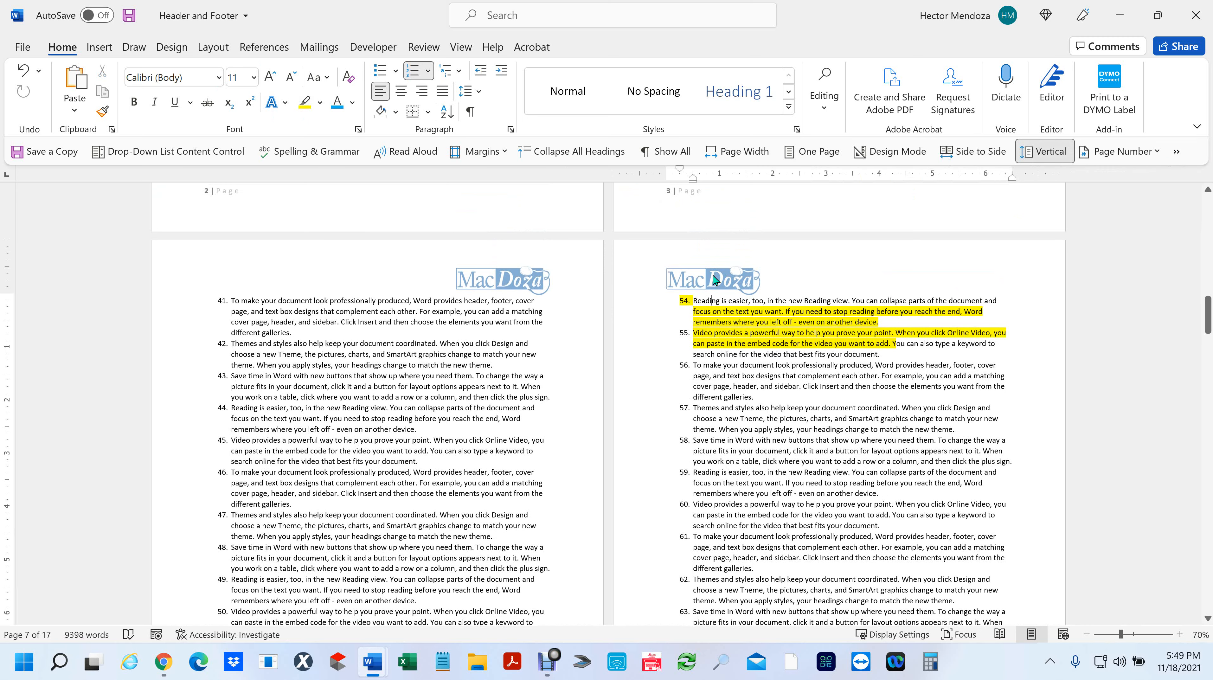
pyautogui.doubleClick(713, 276)
pyautogui.doubleClick(710, 283)
pyautogui.click(710, 283)
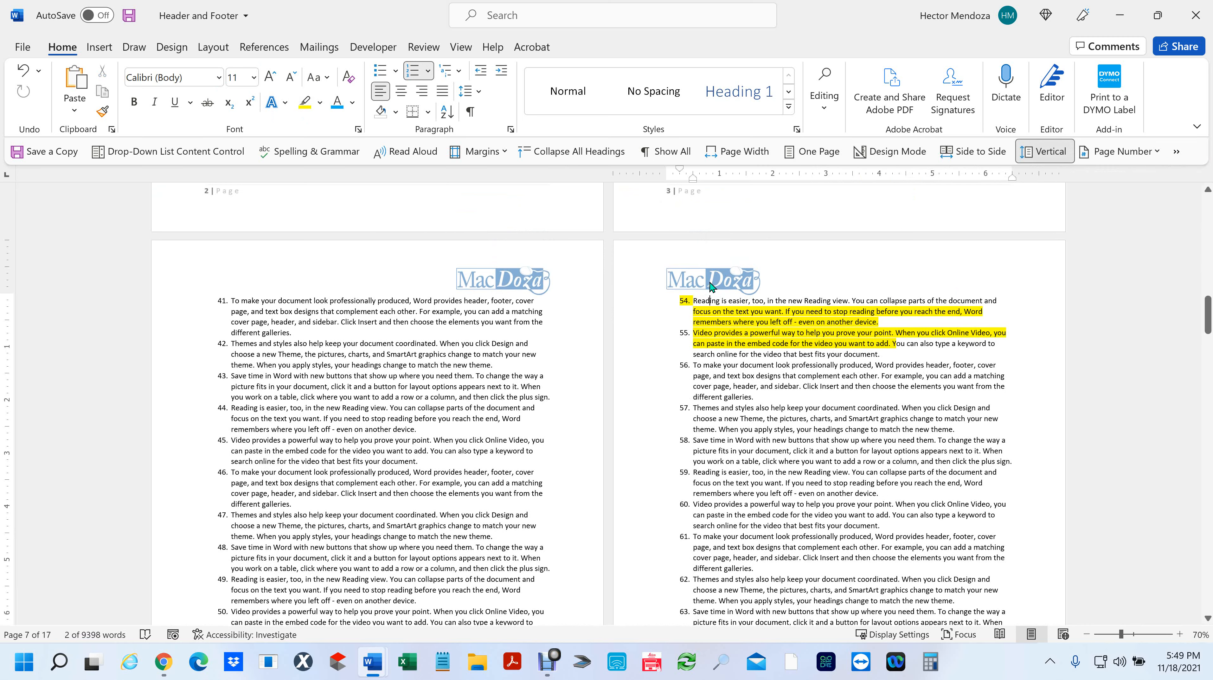
pyautogui.doubleClick(712, 286)
pyautogui.click(721, 279)
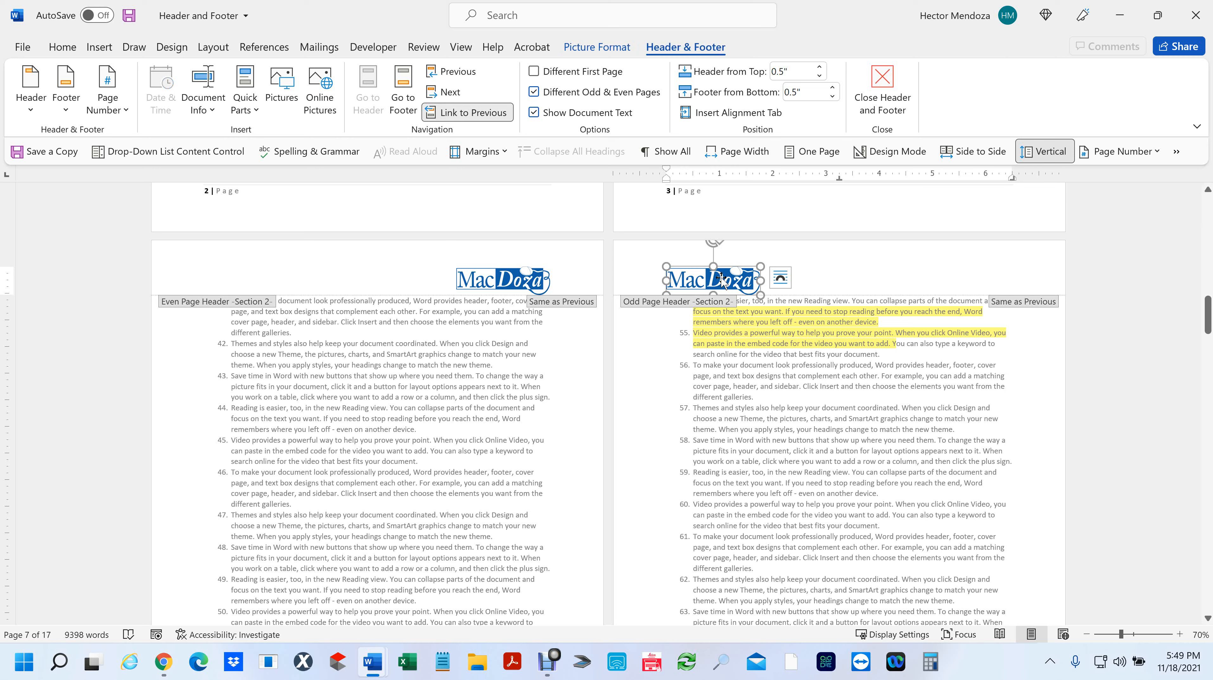
pyautogui.press('Delete')
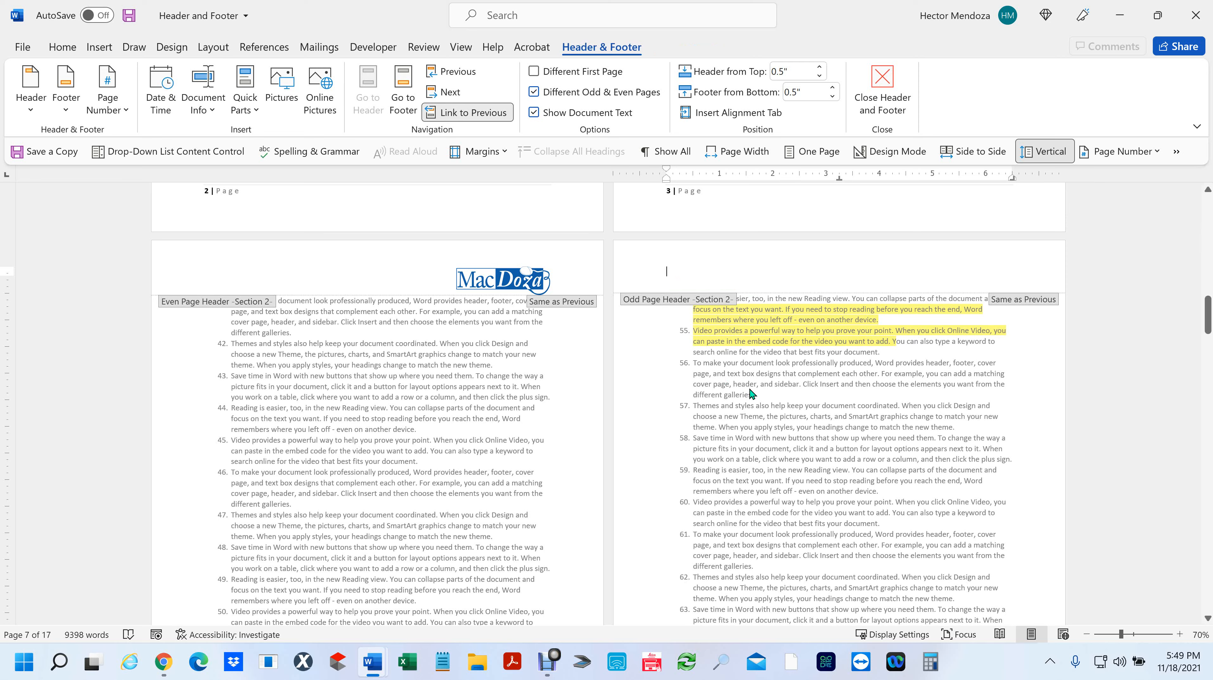
# - Check the odd page headers throughout the document and restore the deleted MacDoza logo in the section 2 odd page header
pyautogui.scroll(-4, 757, 390)
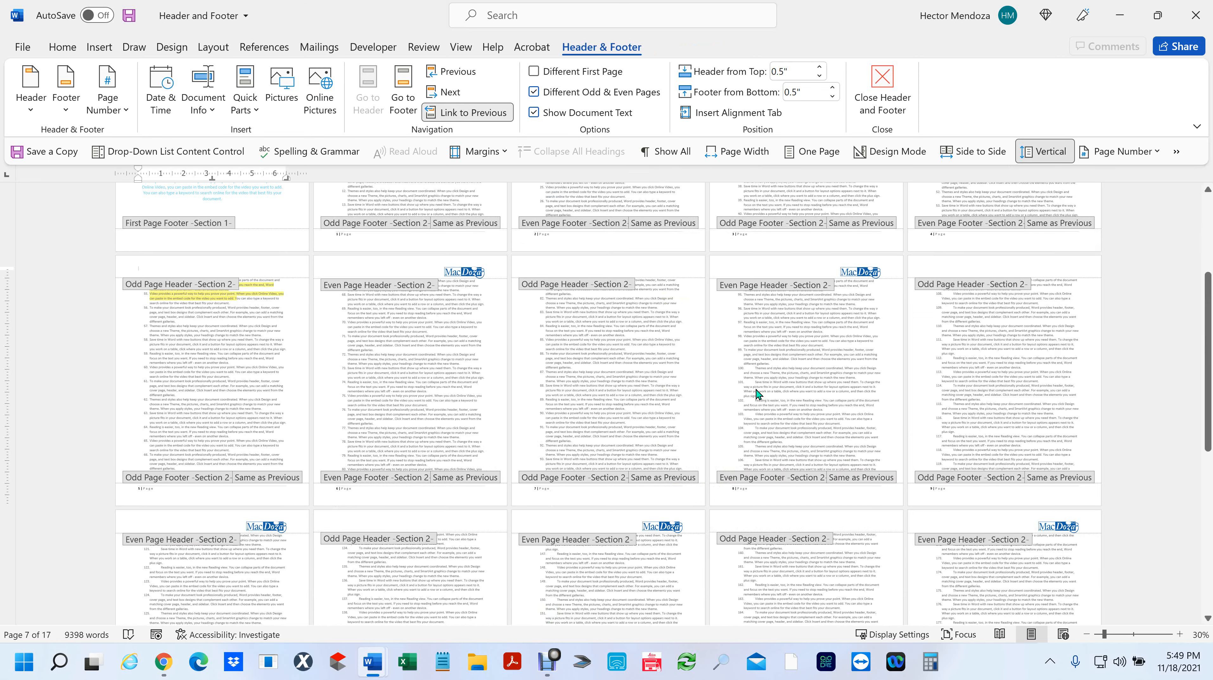
pyautogui.scroll(3, 757, 390)
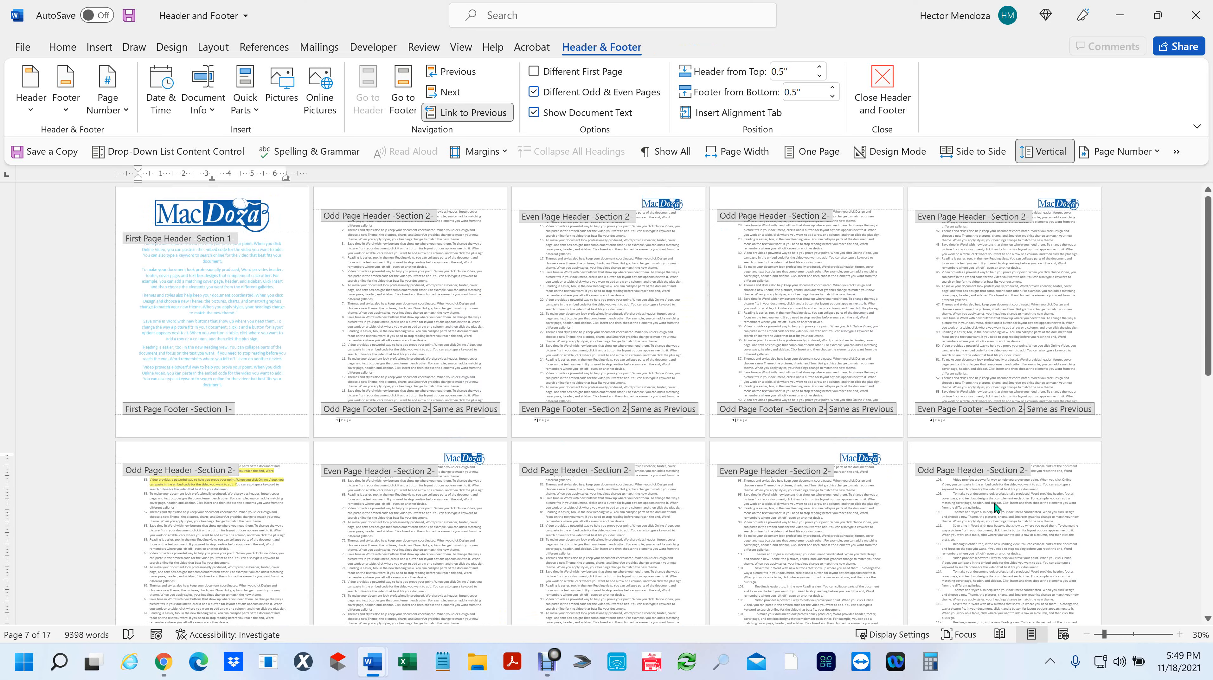
pyautogui.scroll(-1, 890, 546)
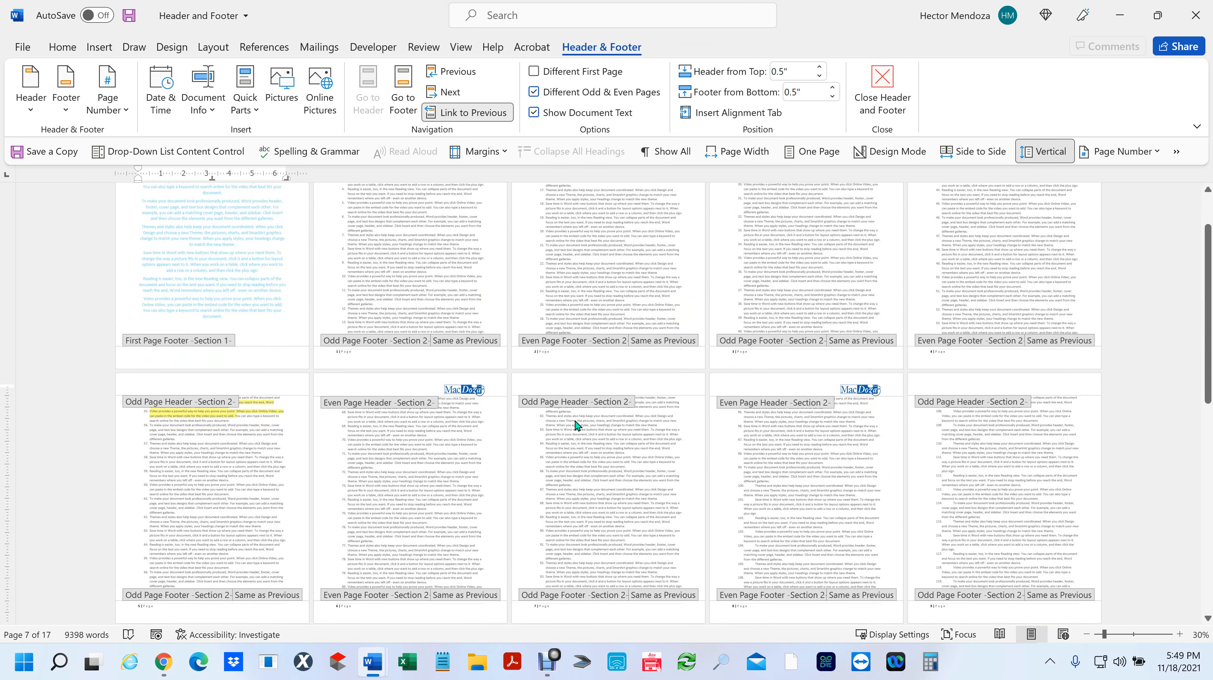
pyautogui.scroll(-4, 574, 420)
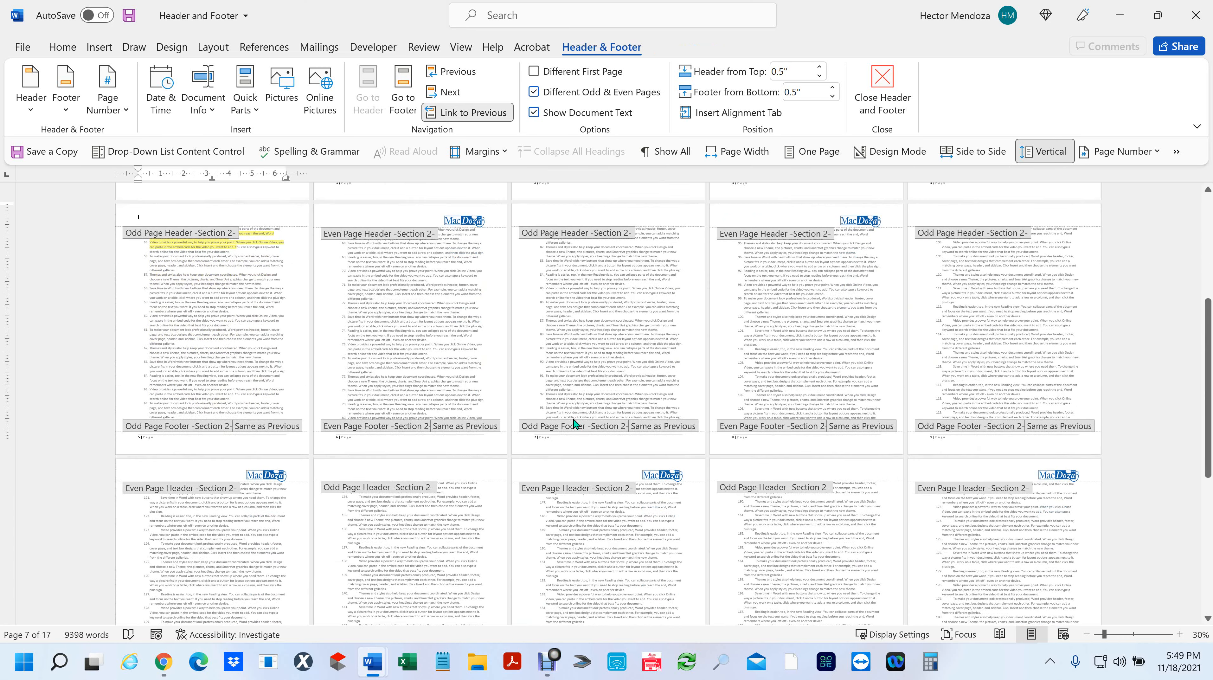
pyautogui.scroll(5, 576, 419)
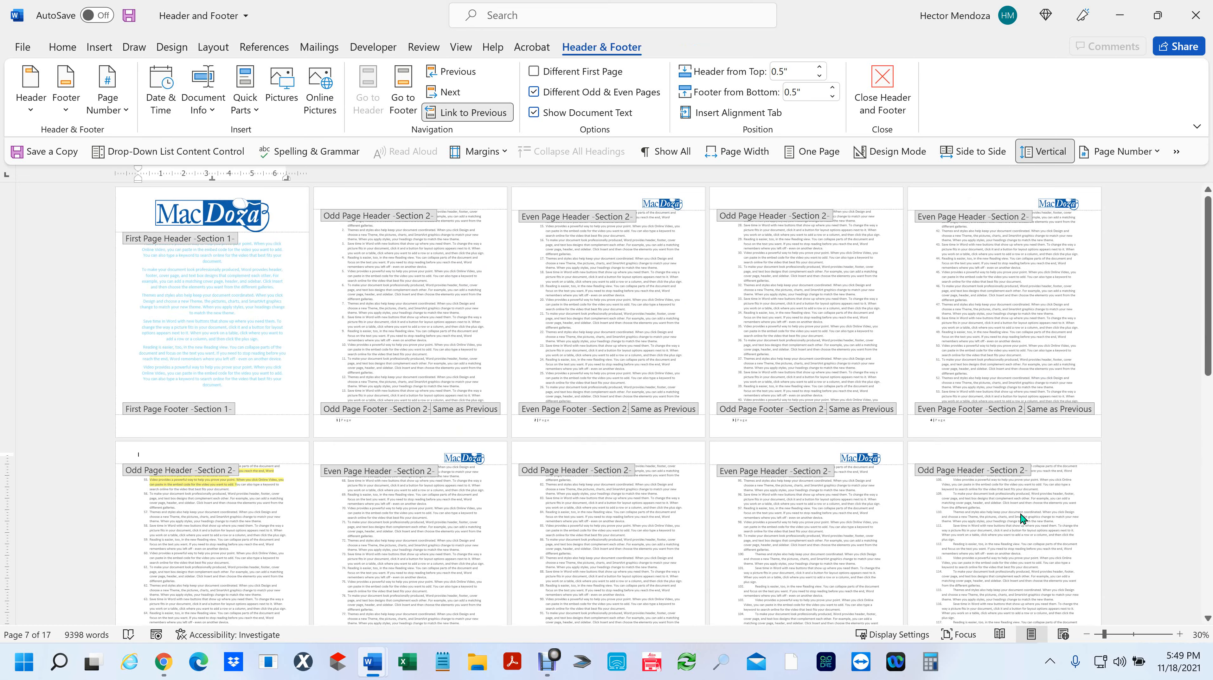
pyautogui.hotkey('ctrl', 'v')
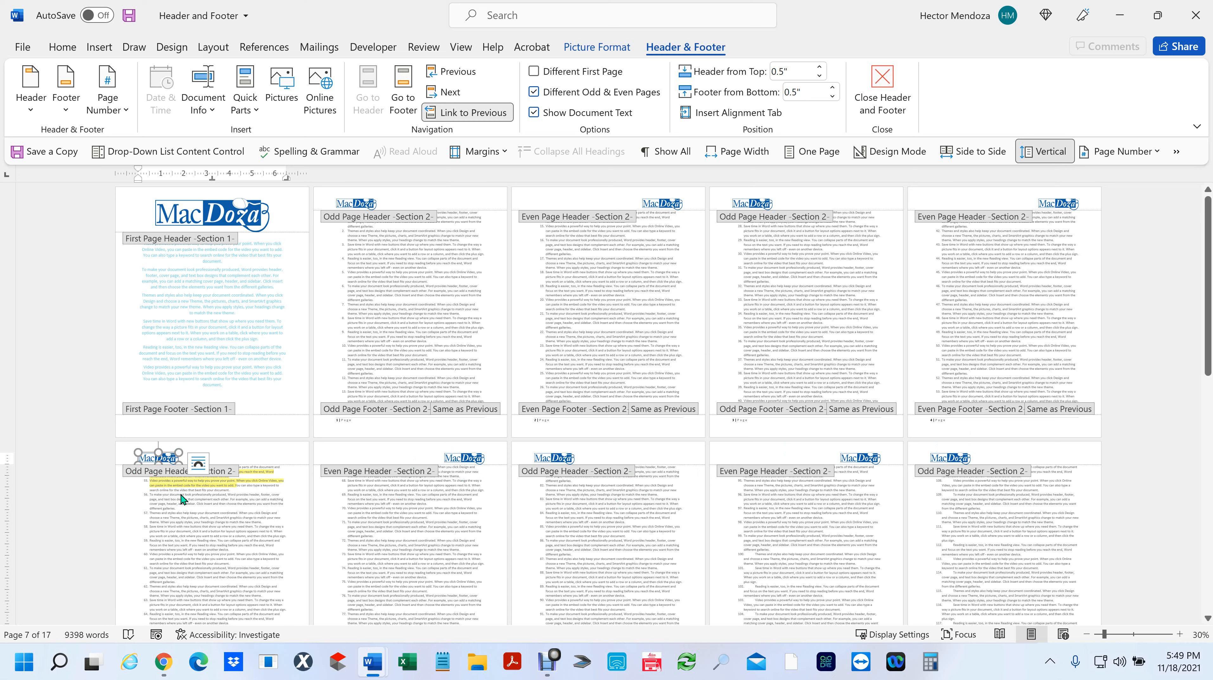
# - Leave header editing and insert a Next Page section break at the end of list item 53
pyautogui.scroll(4, 181, 495)
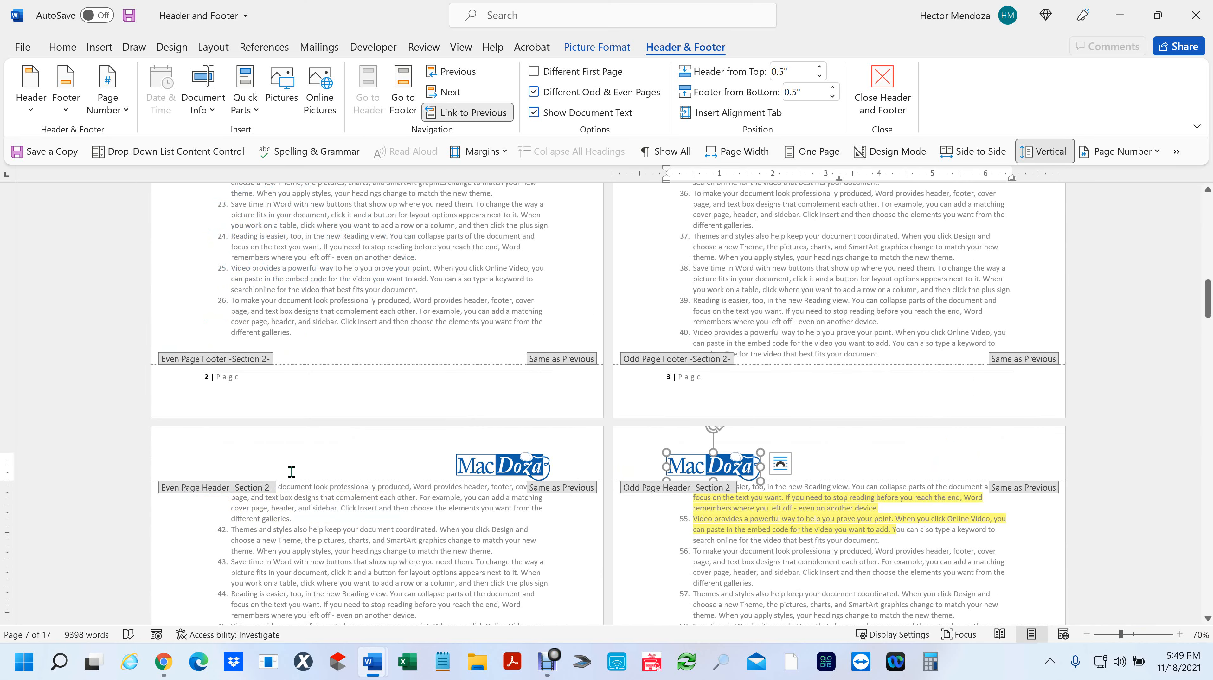
pyautogui.click(307, 459)
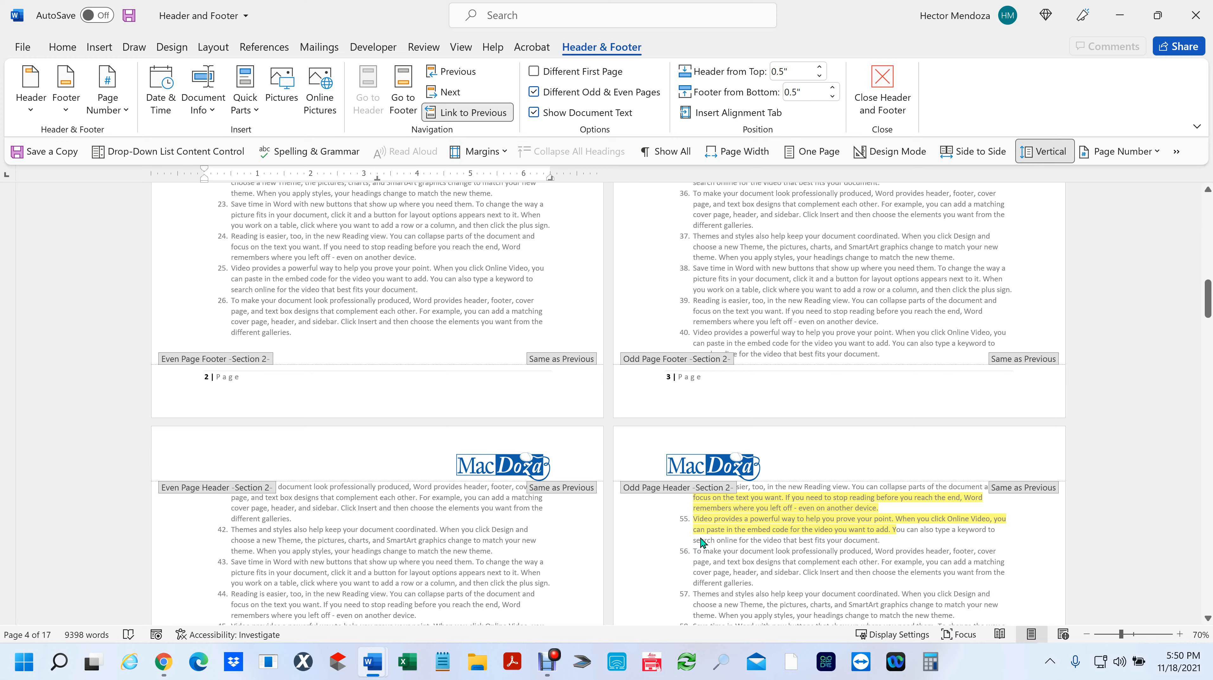
pyautogui.scroll(-5, 700, 539)
pyautogui.scroll(-5, 702, 542)
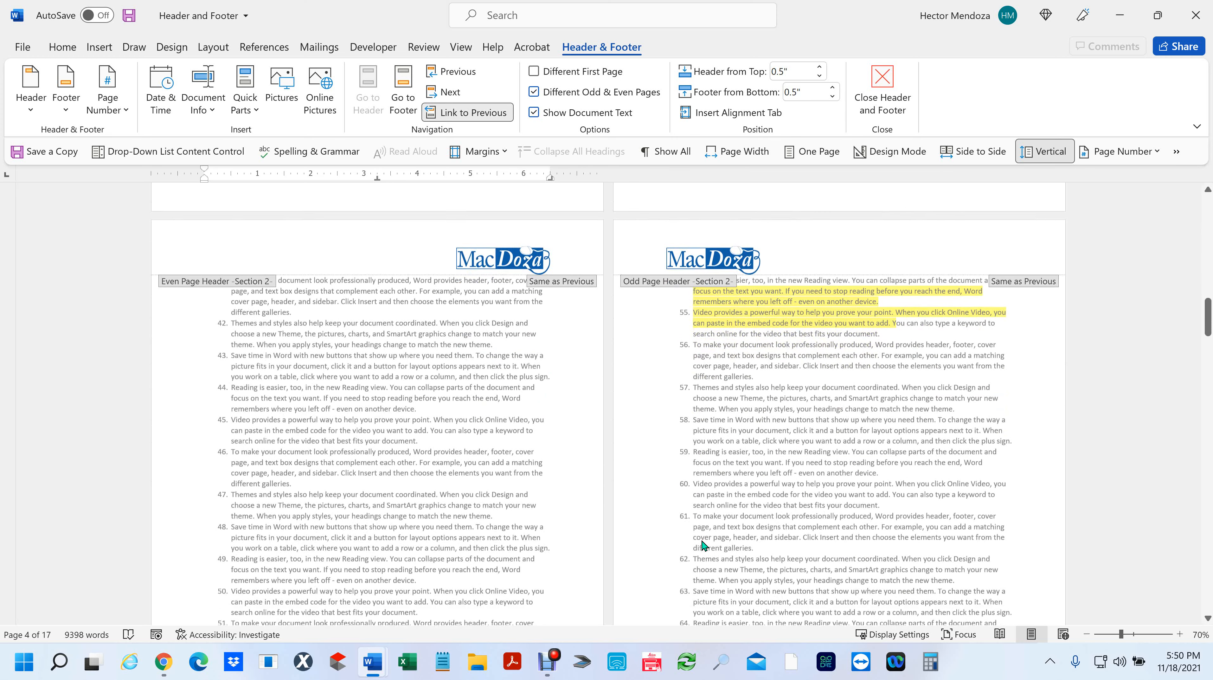
pyautogui.scroll(6, 553, 556)
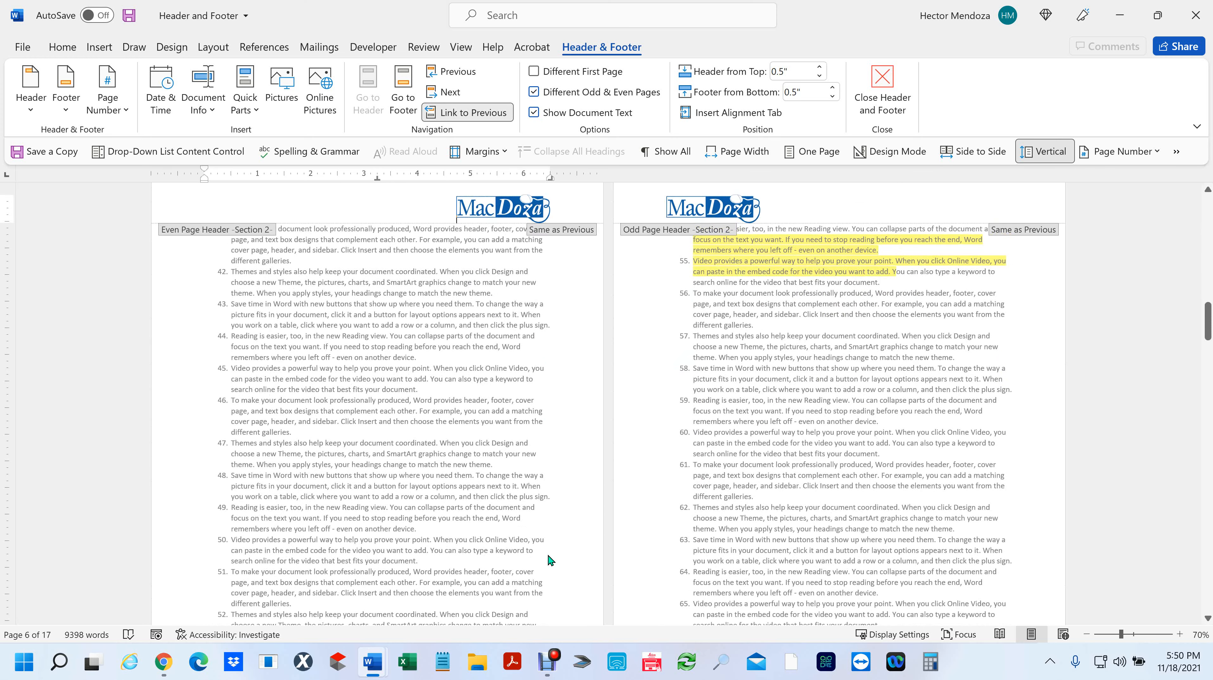
pyautogui.scroll(-7, 549, 556)
pyautogui.doubleClick(514, 534)
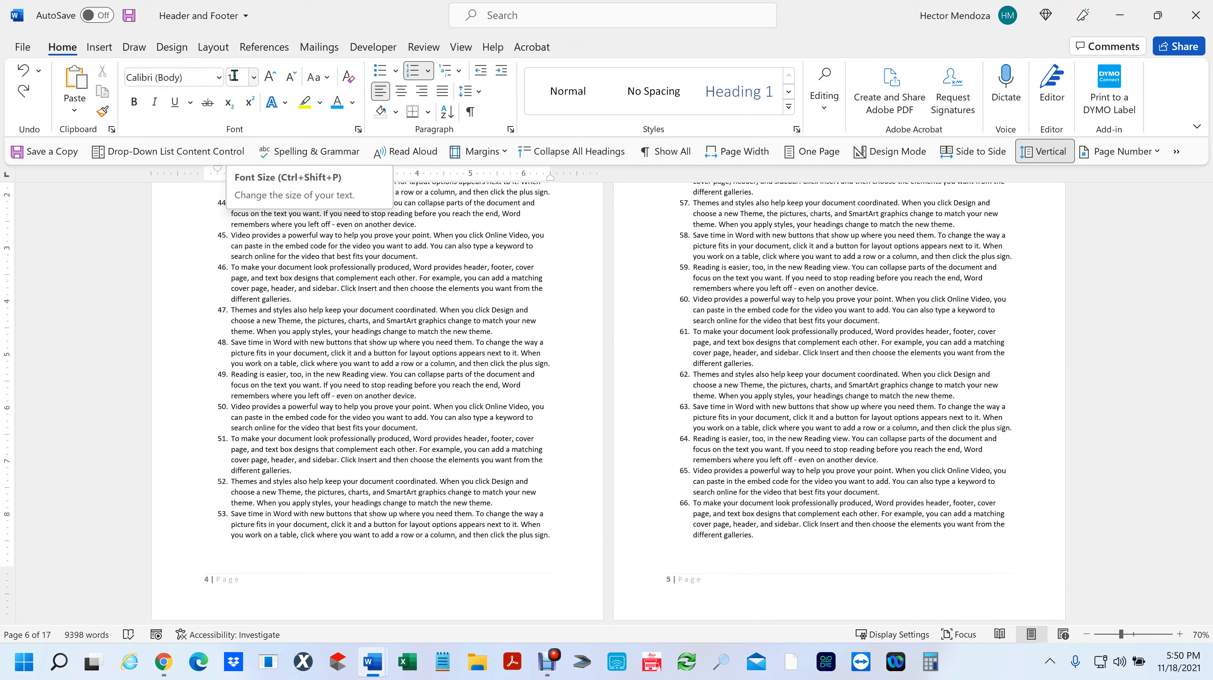
pyautogui.click(211, 47)
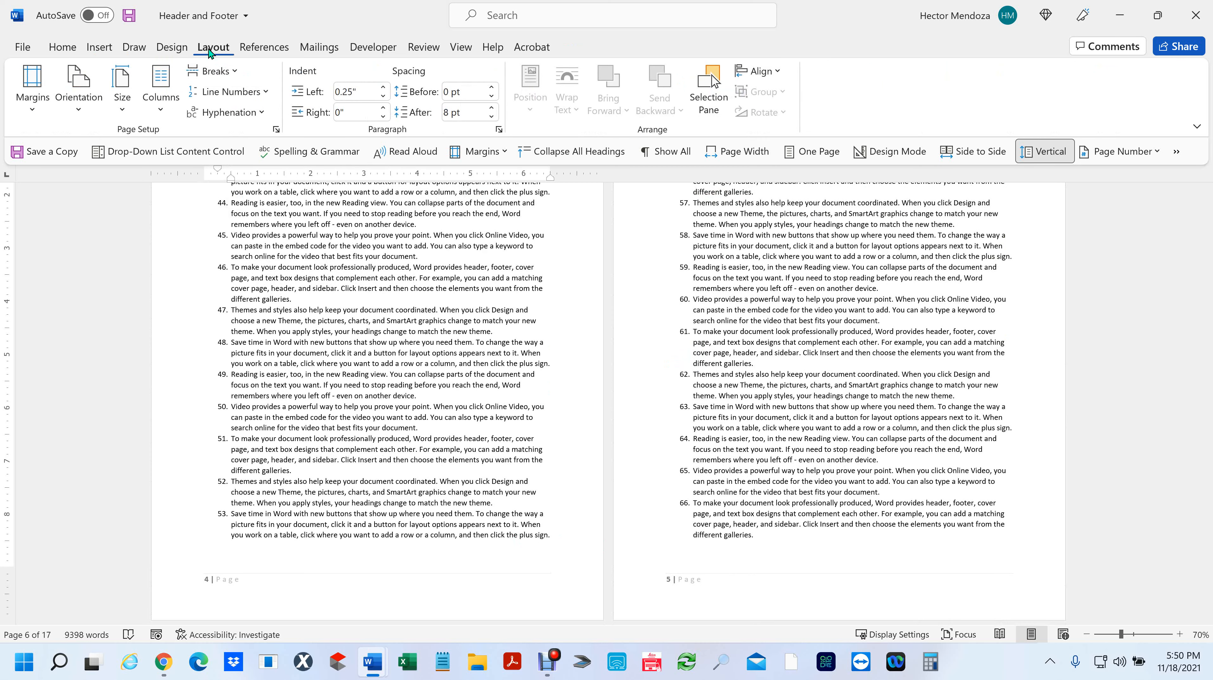
pyautogui.click(236, 74)
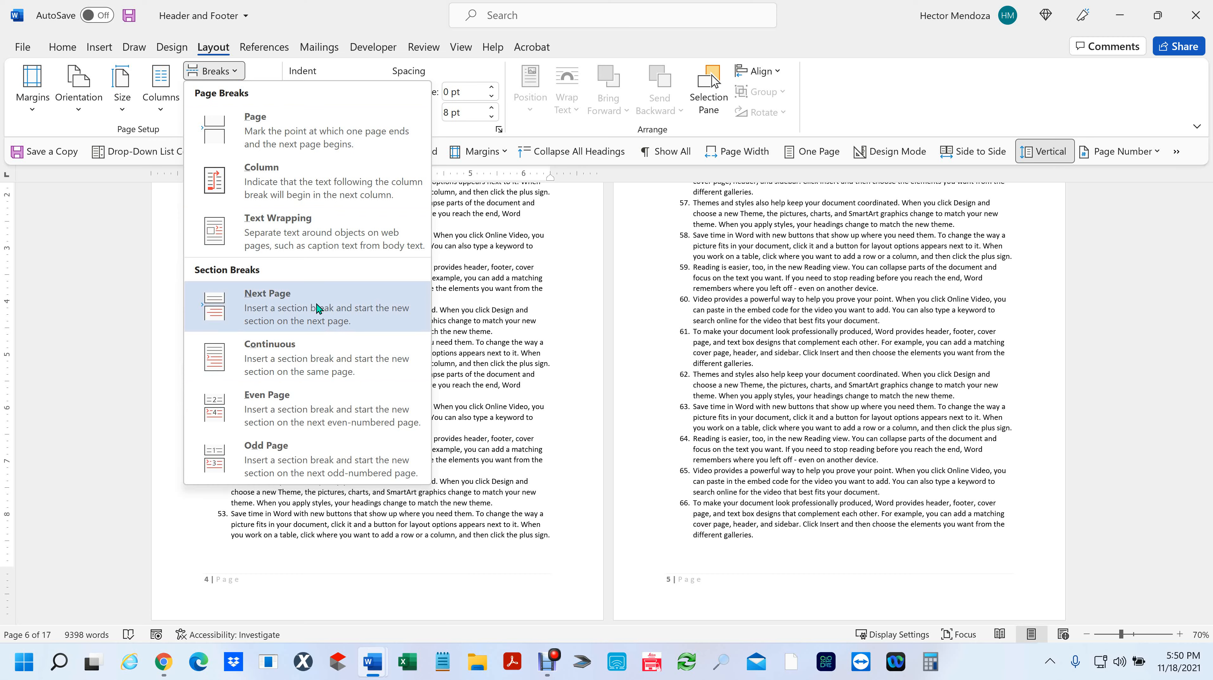
pyautogui.click(287, 314)
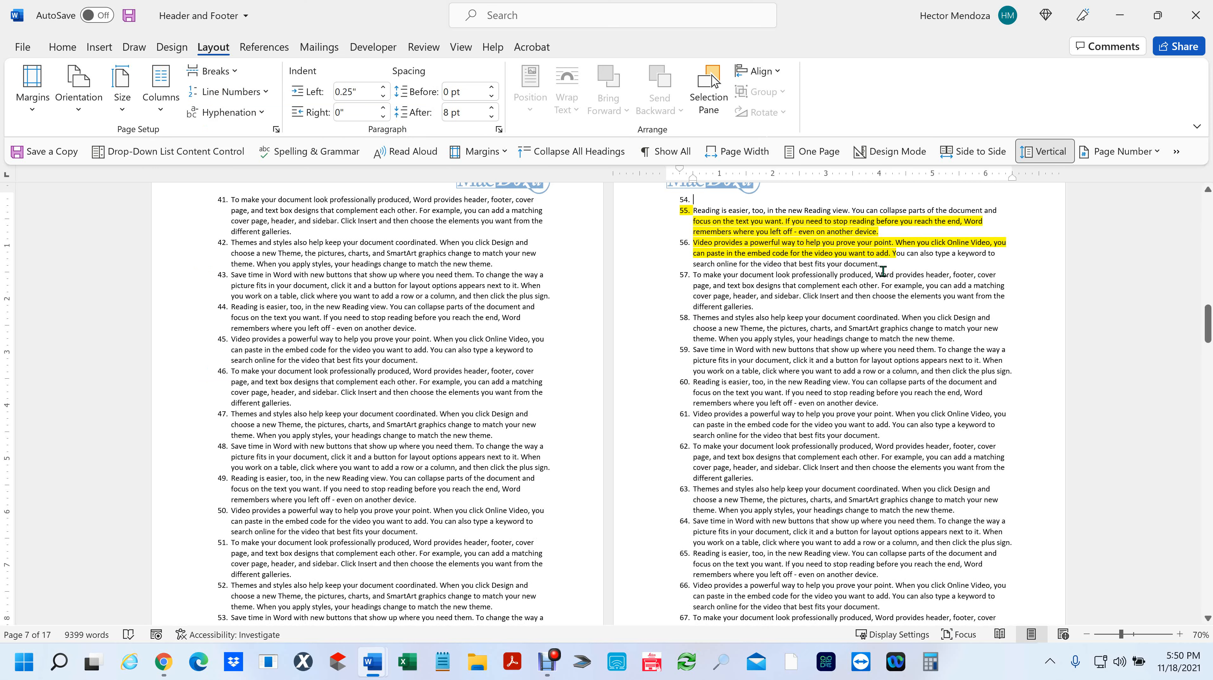
# - Remove the empty list item 54 so the highlighted paragraph starts the new section's page
pyautogui.press('BackSpace')
pyautogui.press('BackSpace')
pyautogui.press('BackSpace')
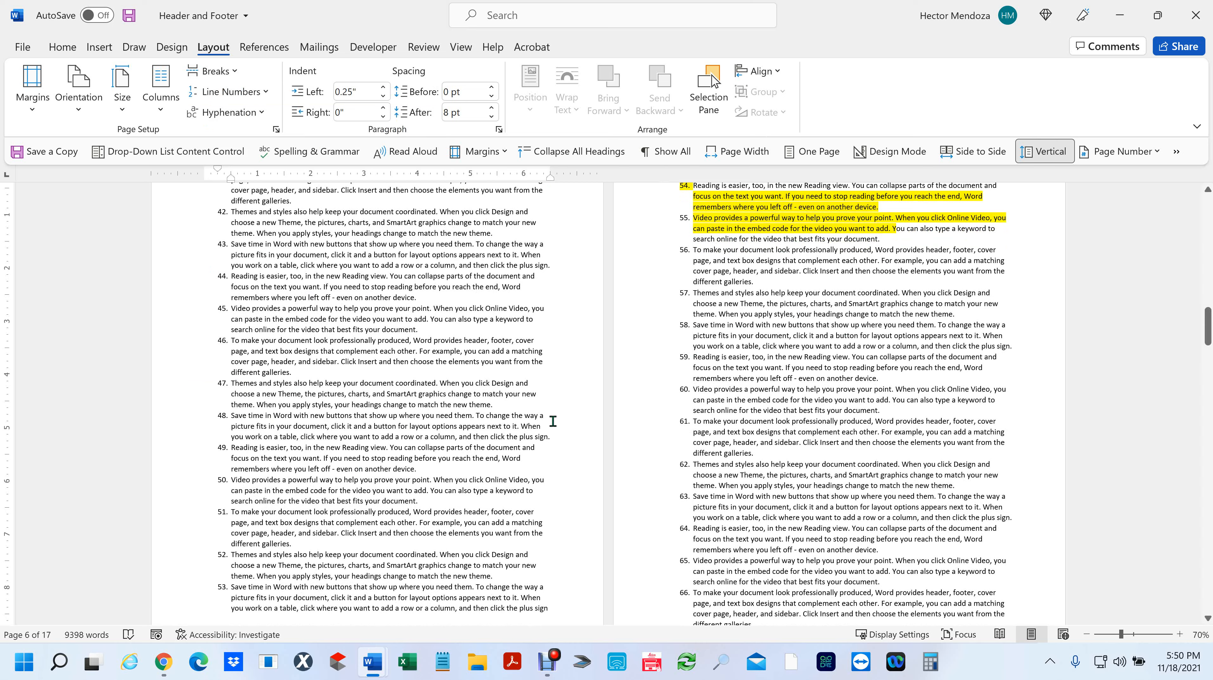
# - Check the footer page numbers and header logos on the pages around the section break before list item 54
pyautogui.scroll(3, 855, 373)
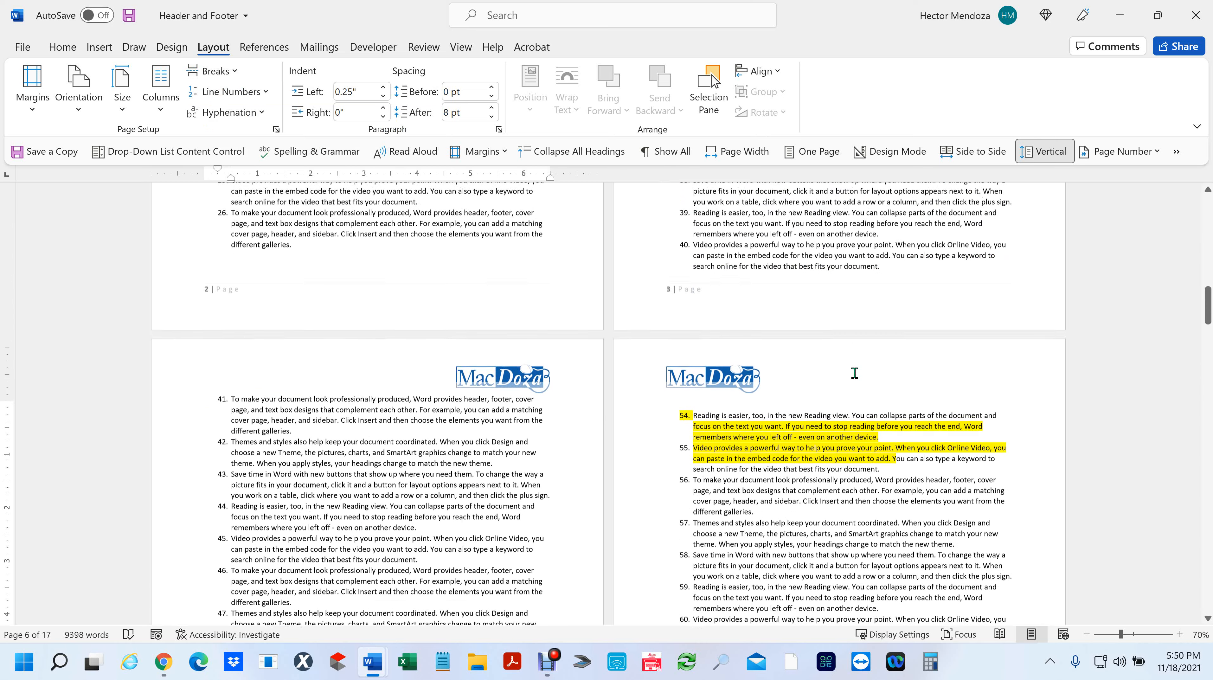
pyautogui.scroll(-4, 855, 374)
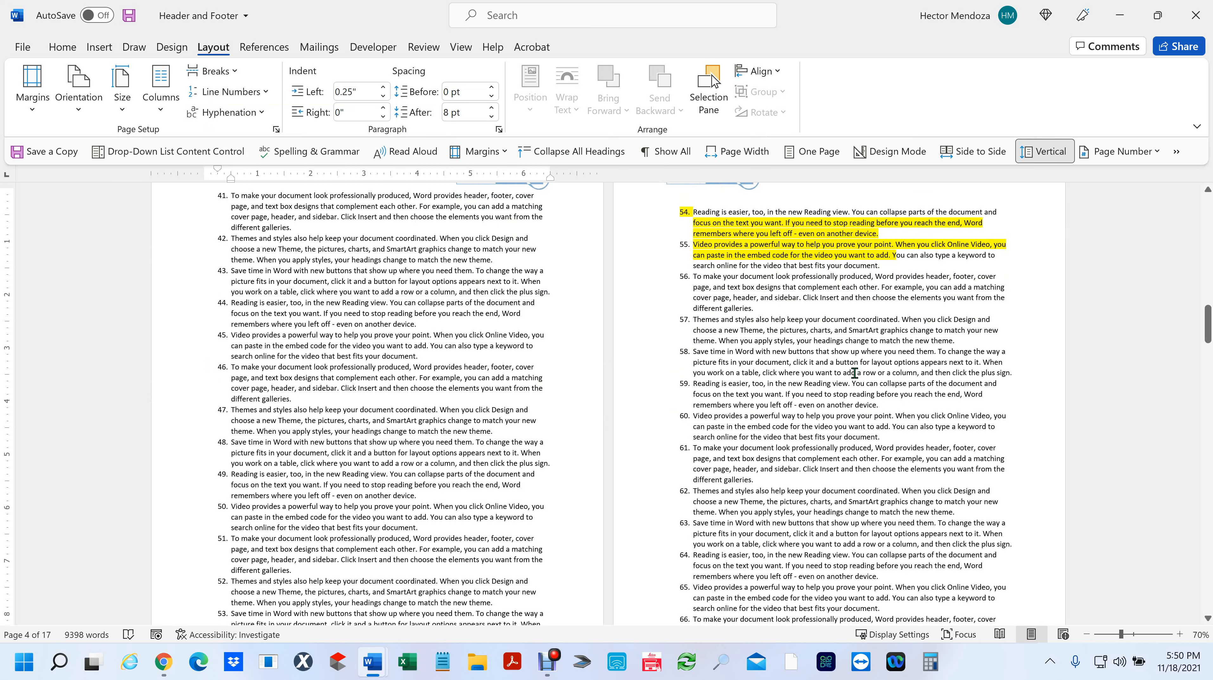
pyautogui.scroll(-4, 364, 508)
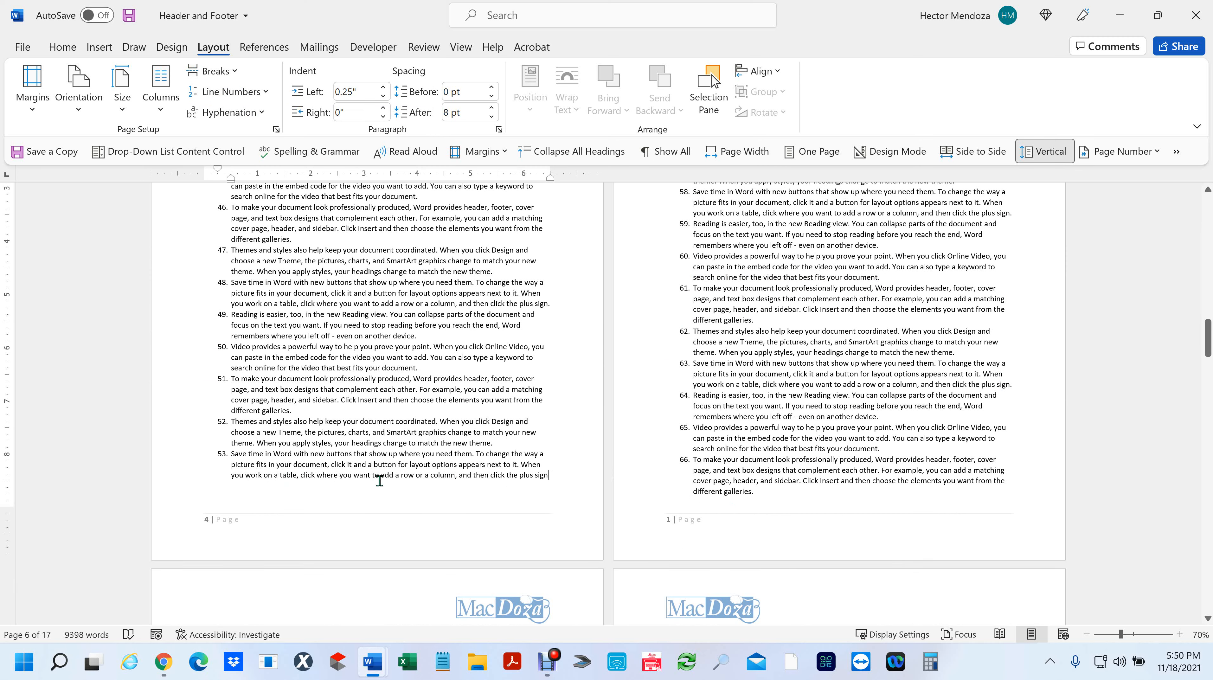
pyautogui.scroll(11, 777, 471)
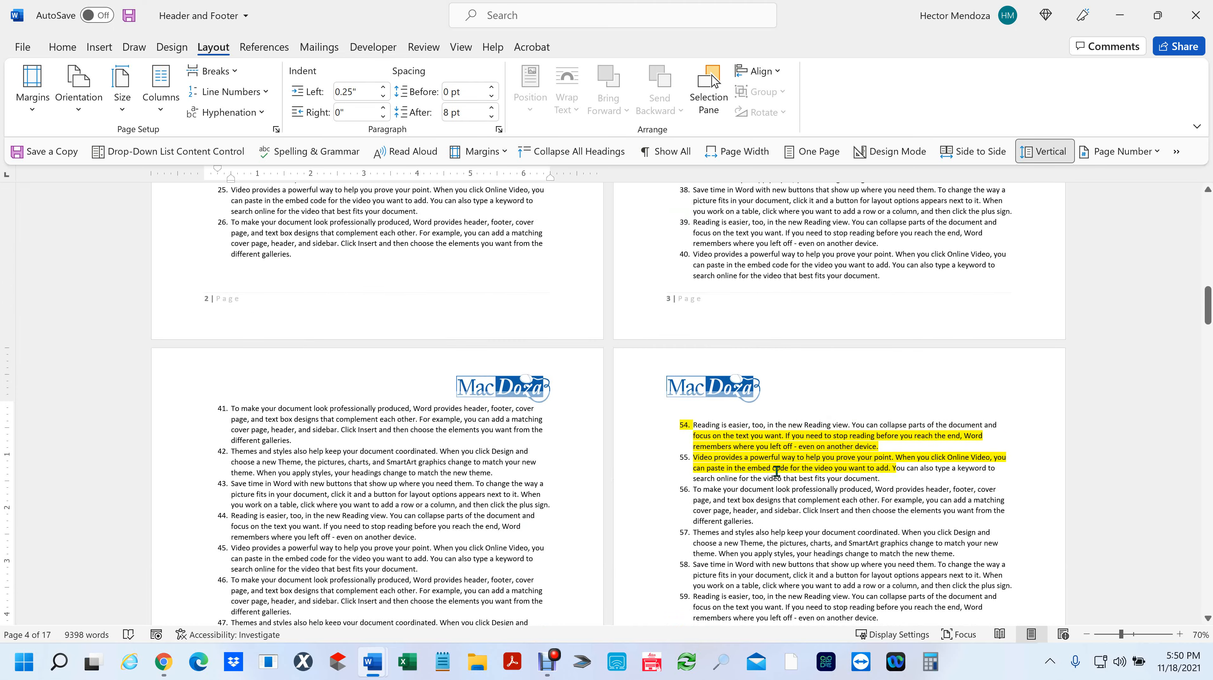
pyautogui.scroll(-2, 781, 465)
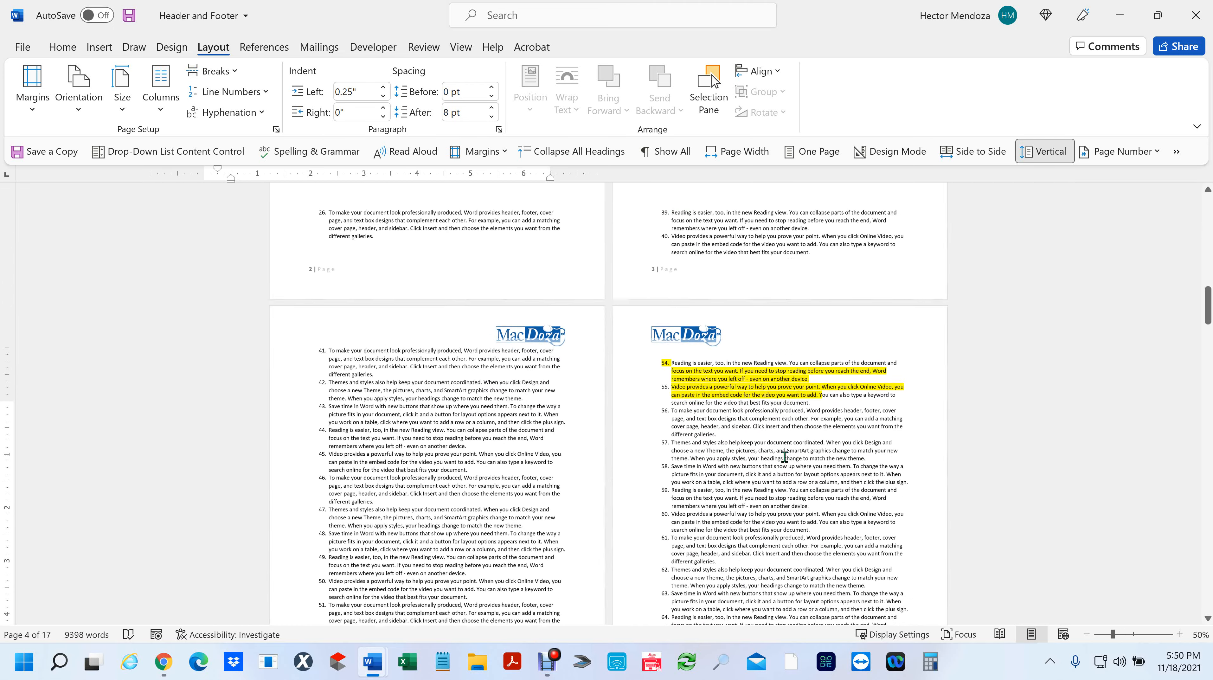
pyautogui.scroll(6, 784, 456)
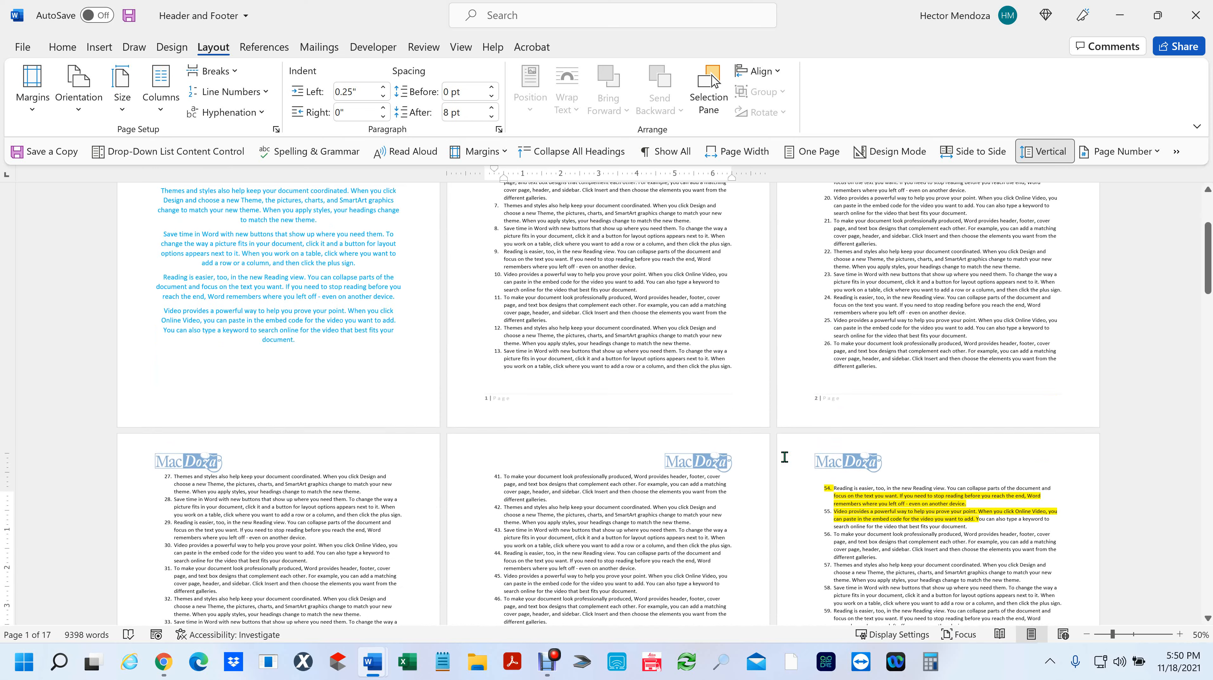
# - Delete the MacDoza logo from the odd page header of section 3 while it is still linked to the previous section
pyautogui.click(843, 496)
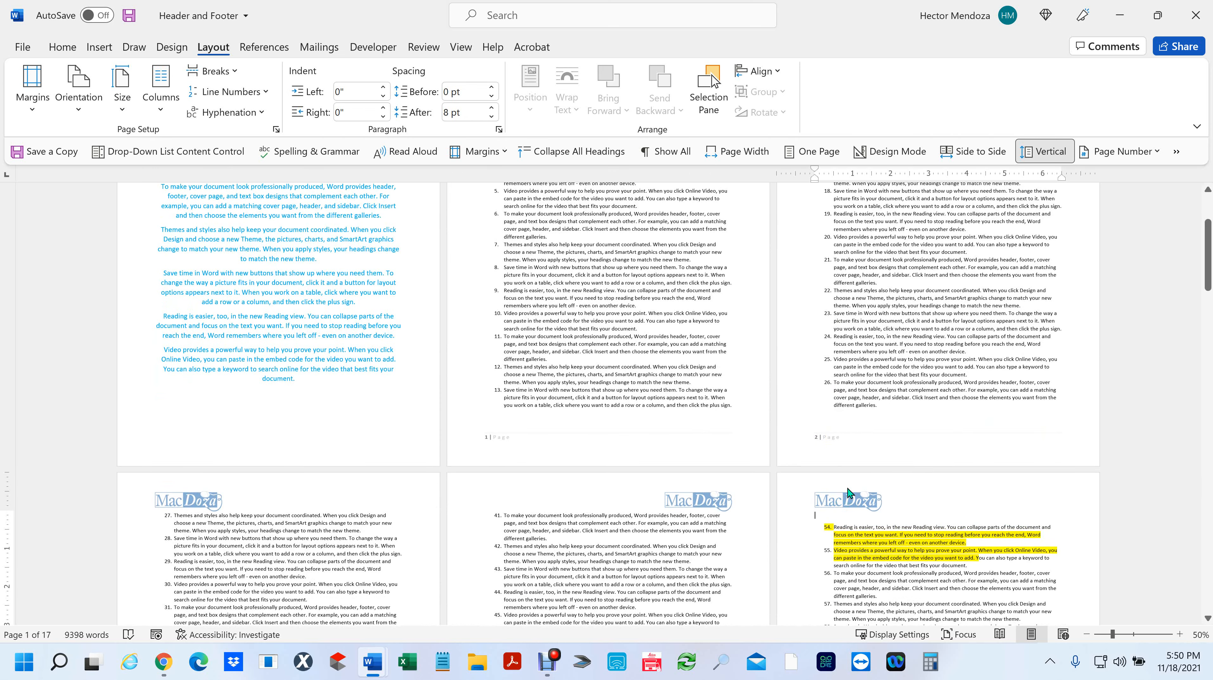
pyautogui.doubleClick(850, 493)
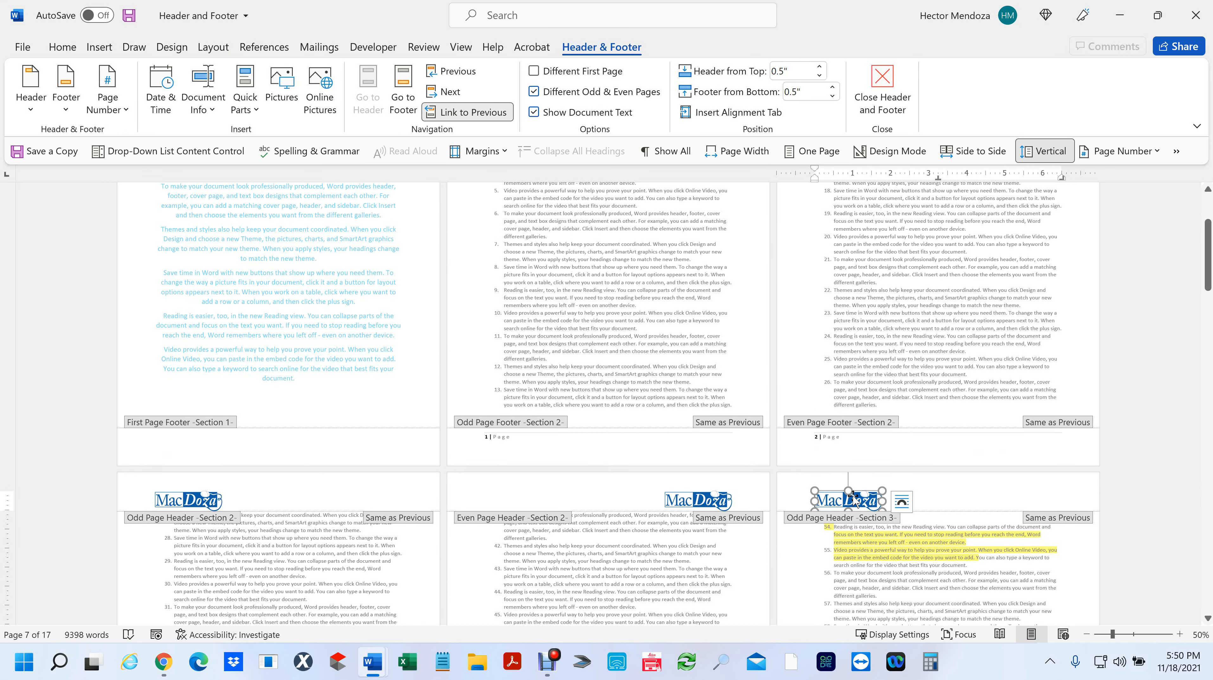
pyautogui.press('Delete')
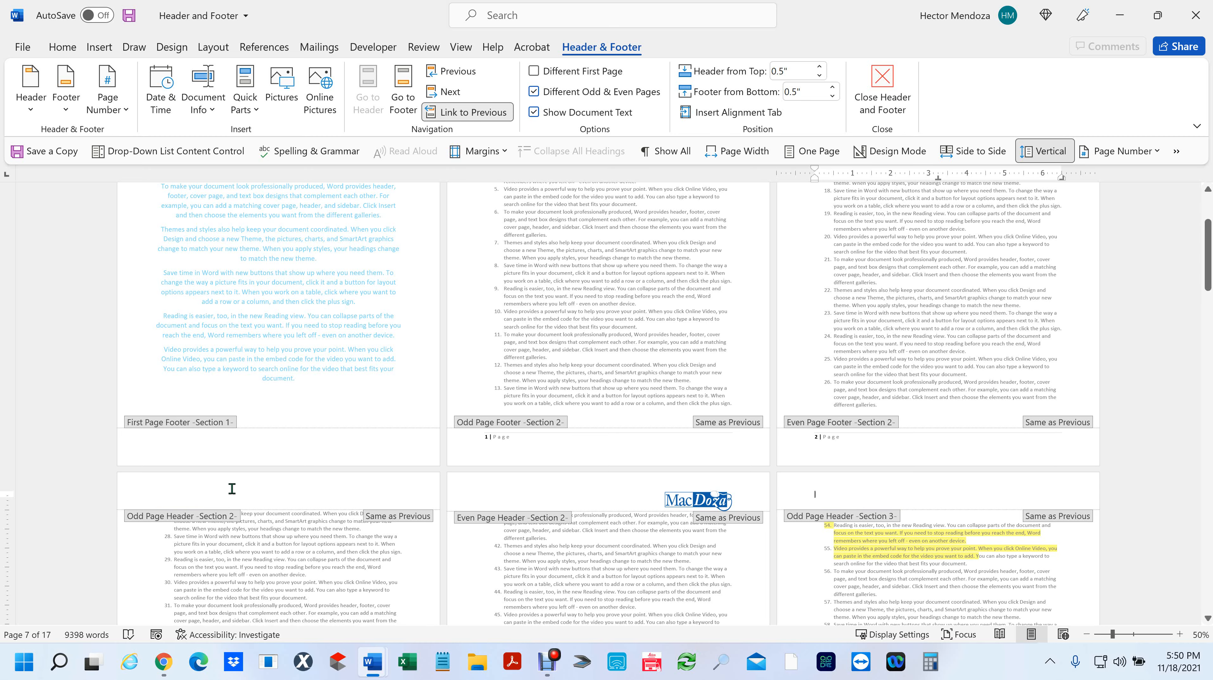
# - Check the odd page headers of sections 2 and 3, and undo the logo deletion
pyautogui.scroll(3, 853, 222)
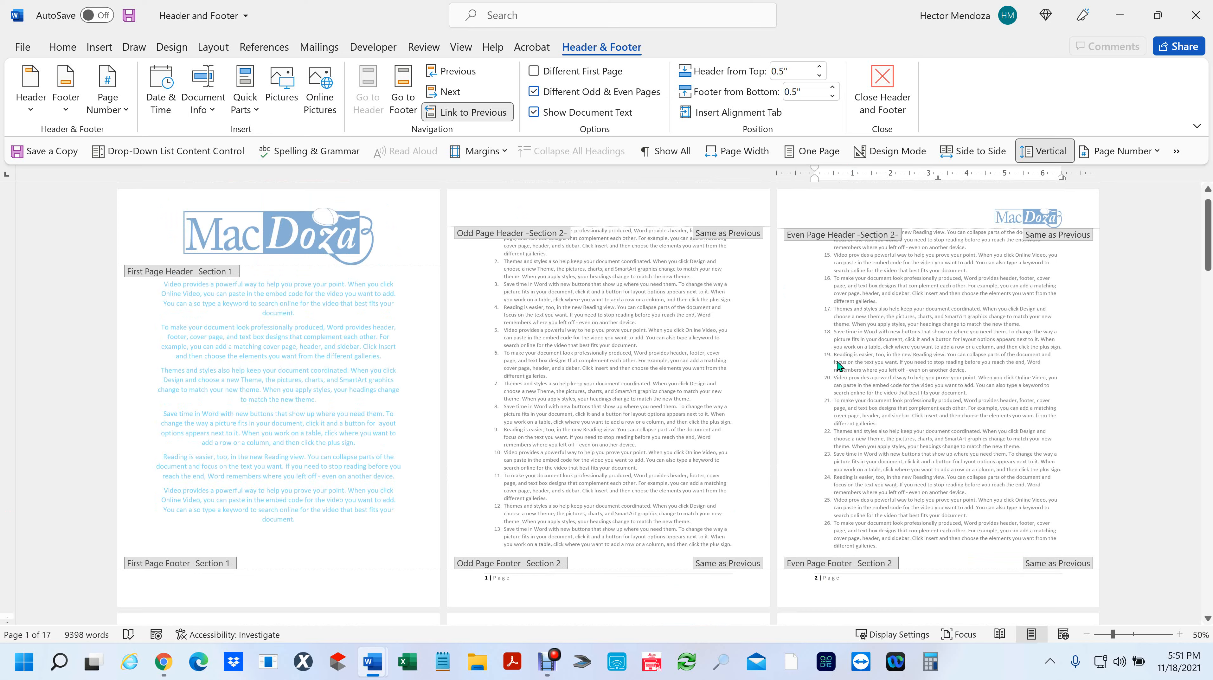
pyautogui.scroll(-10, 860, 416)
pyautogui.scroll(-3, 867, 428)
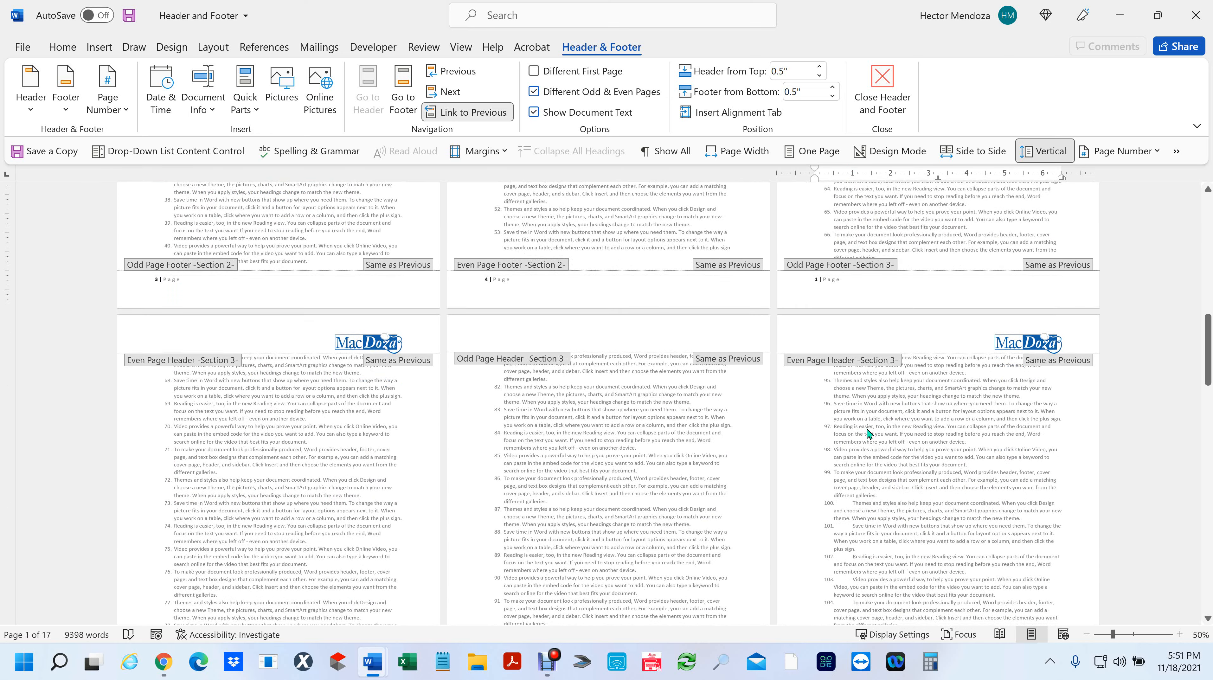
pyautogui.scroll(3, 866, 428)
pyautogui.hotkey('ctrl', 'z')
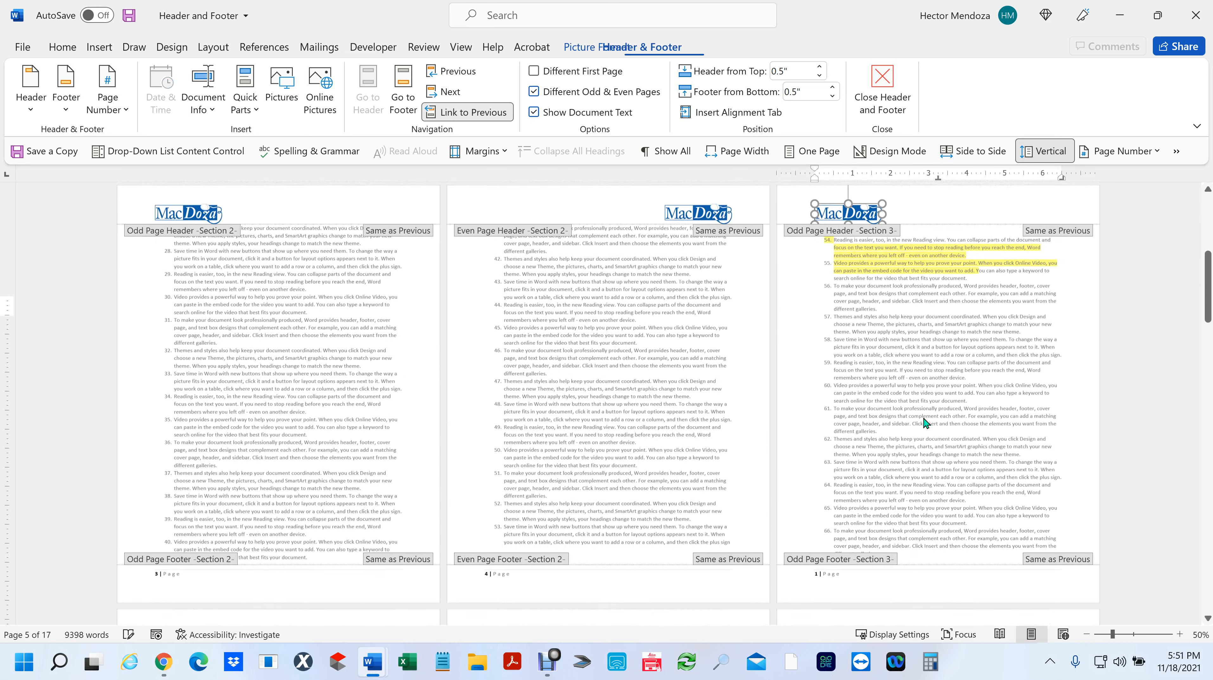
# - Turn off Link to Previous for the odd page header of section 3
pyautogui.scroll(2, 925, 419)
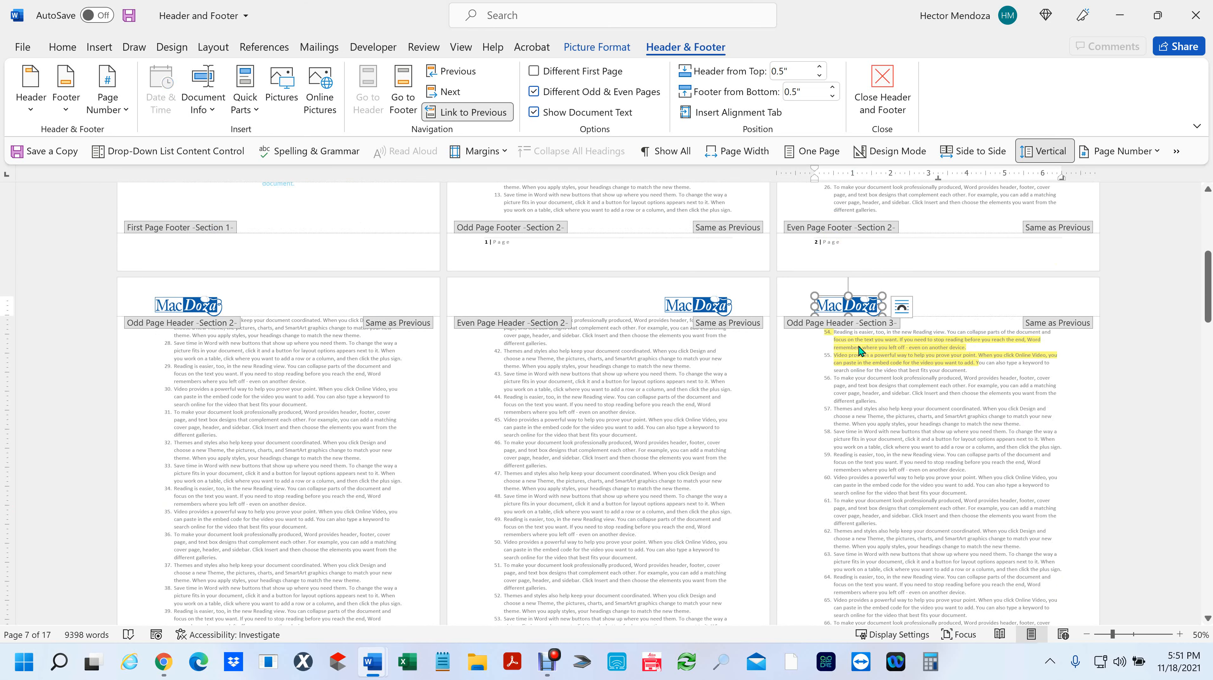
pyautogui.click(942, 290)
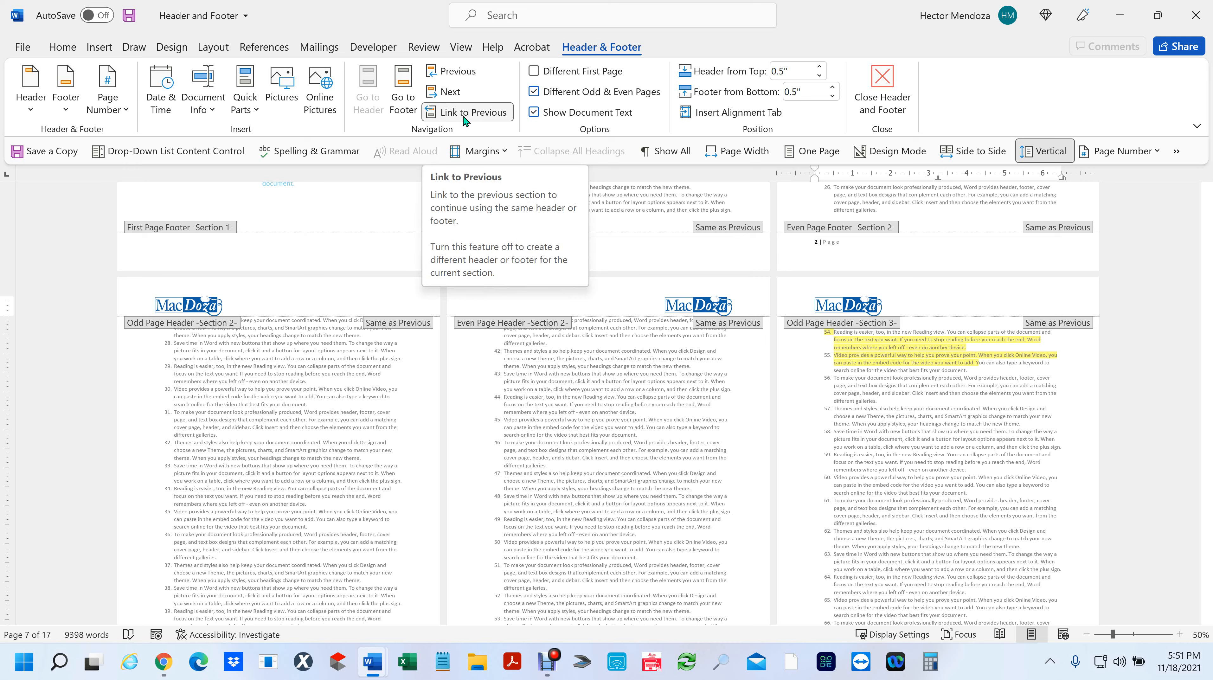
pyautogui.scroll(-3, 442, 116)
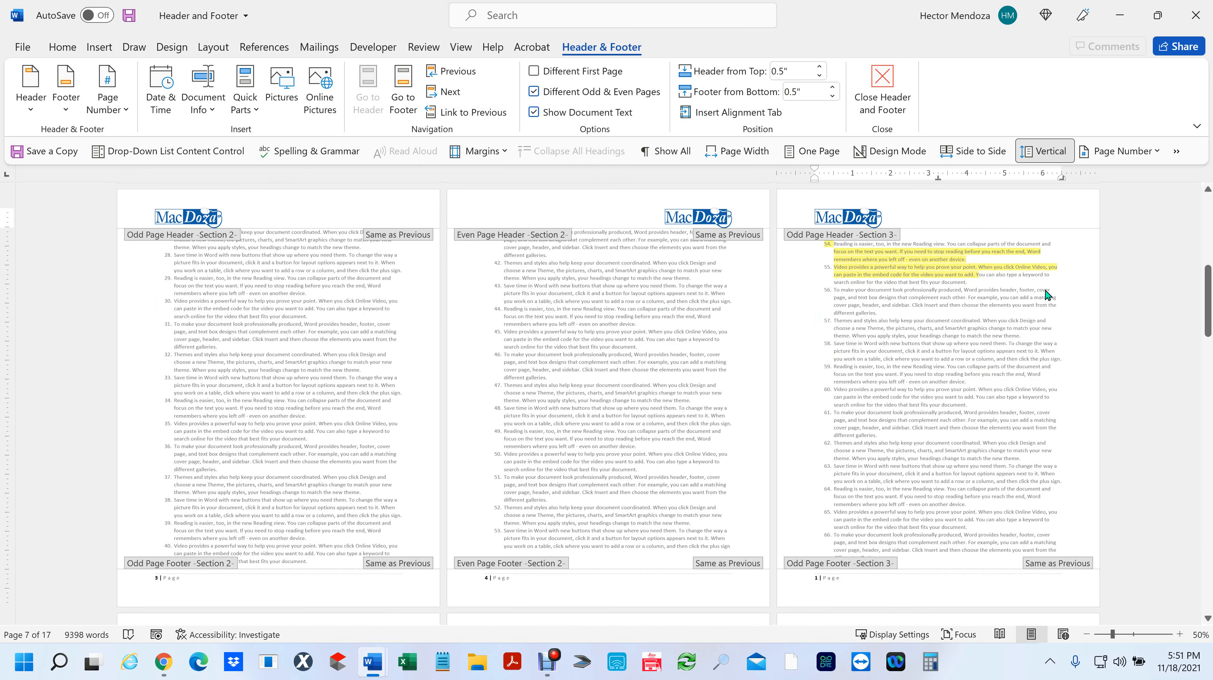
# - Delete the MacDoza logo from the unlinked section 3 odd page header and check the headers in all sections
pyautogui.scroll(3, 1046, 291)
pyautogui.click(857, 292)
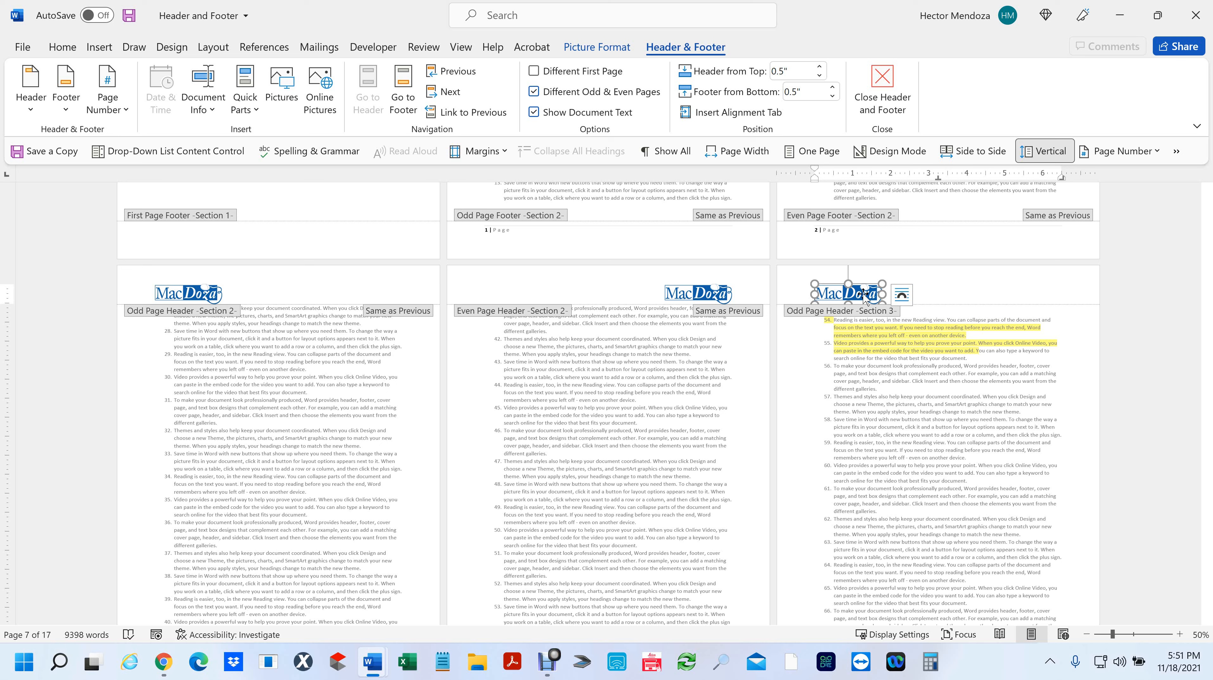
pyautogui.press('Delete')
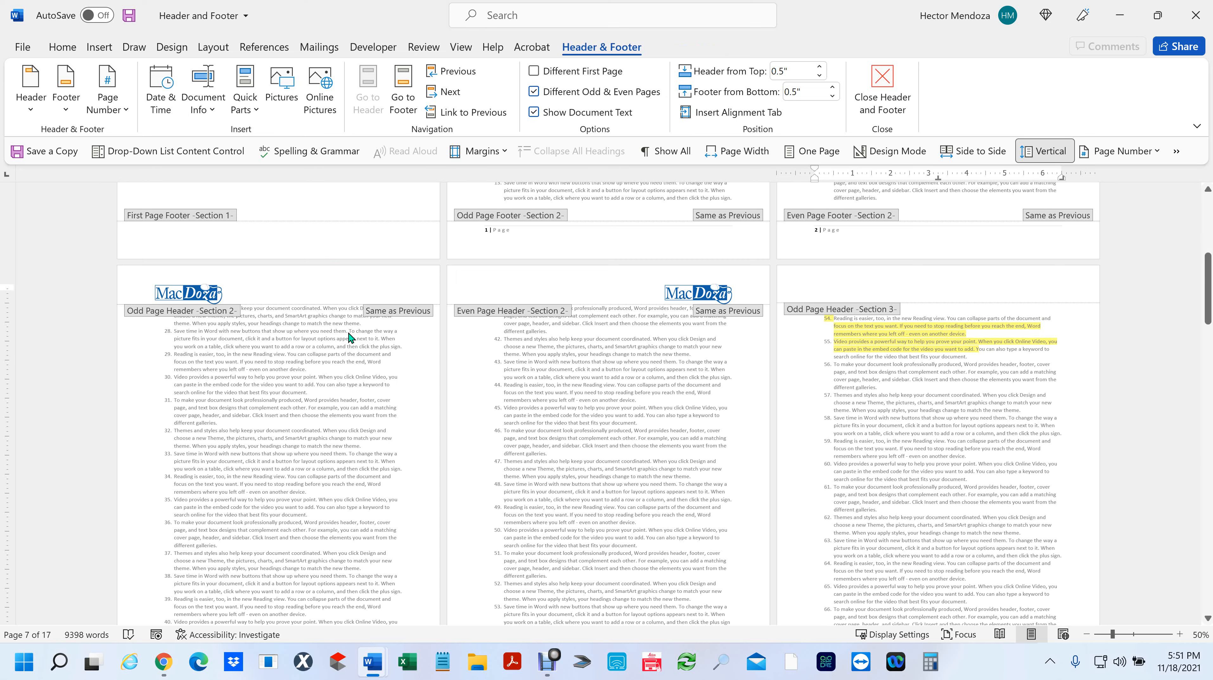
pyautogui.scroll(7, 346, 330)
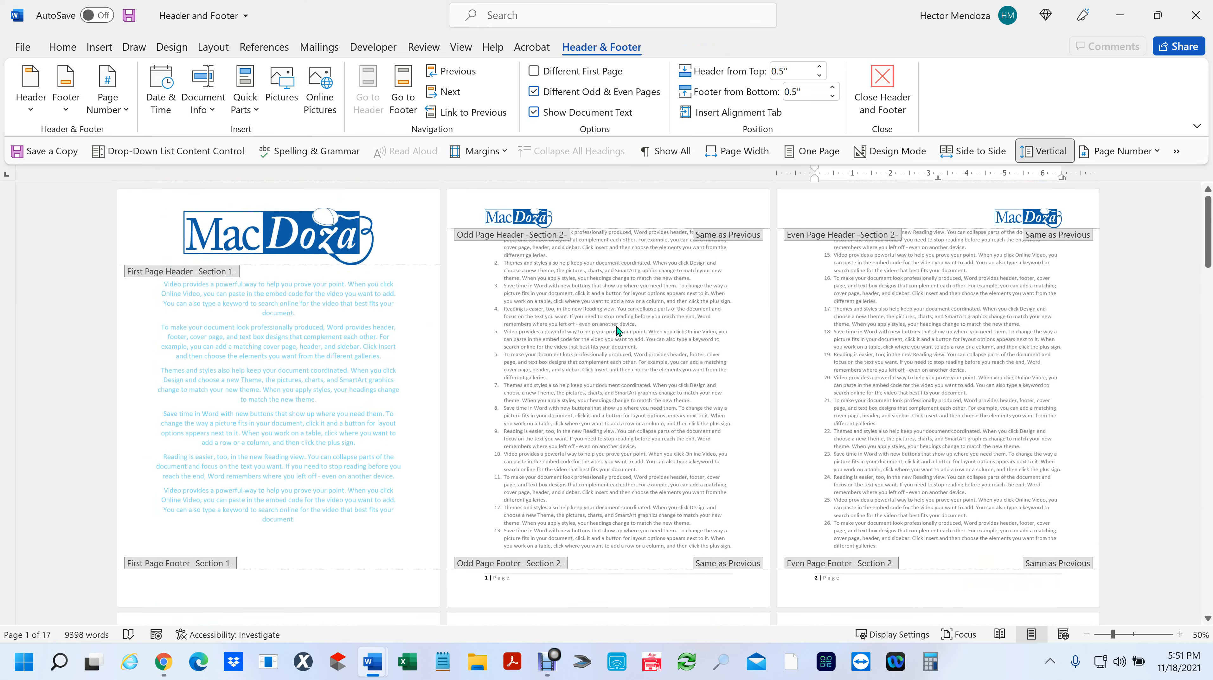
pyautogui.scroll(-2, 626, 327)
pyautogui.scroll(-6, 626, 327)
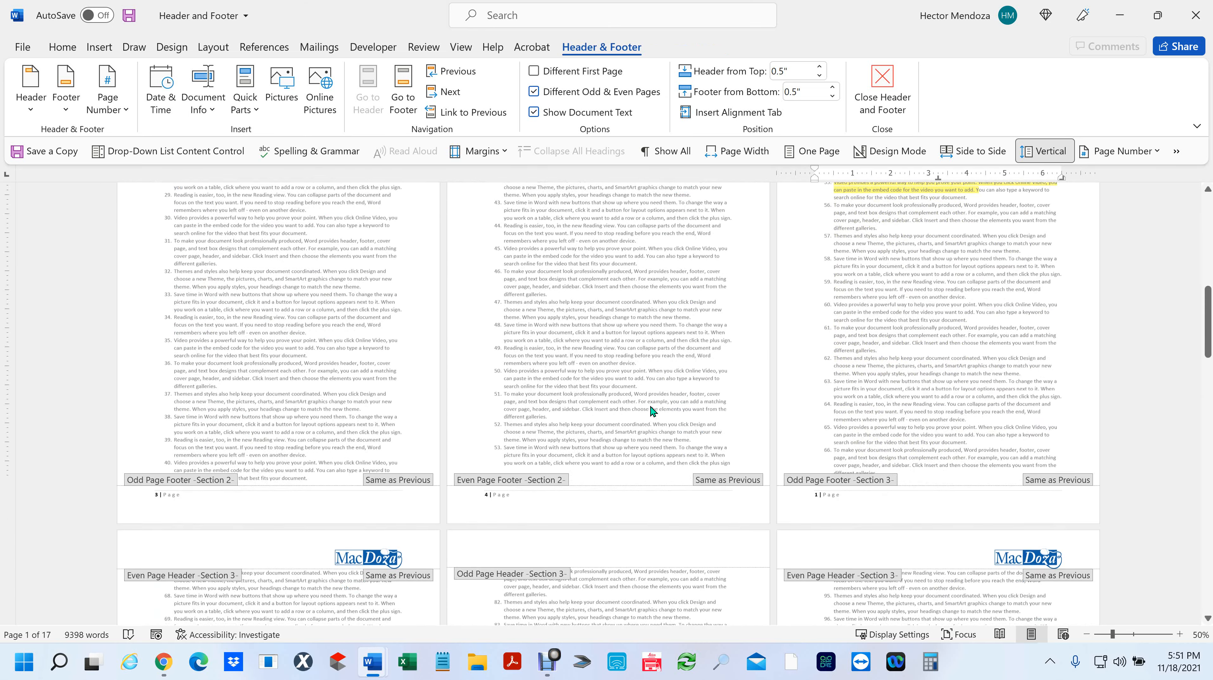
pyautogui.scroll(6, 940, 260)
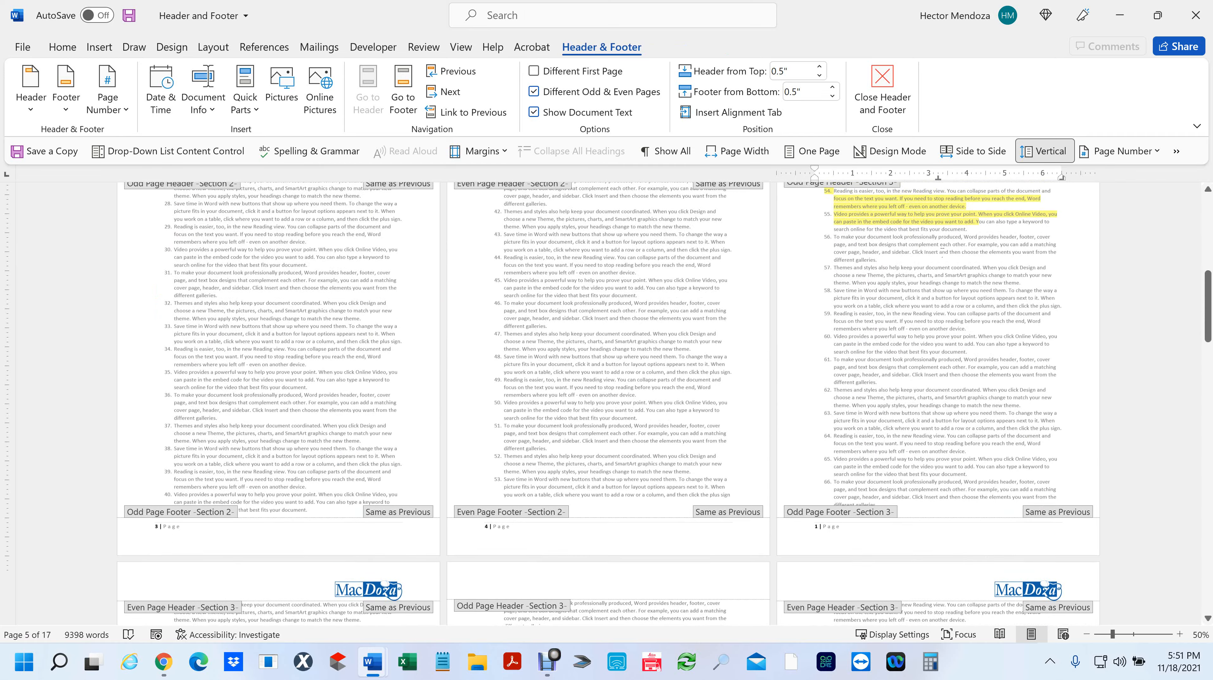
# - Compare the odd and even page headers of sections 2 and 3
pyautogui.scroll(-3, 866, 298)
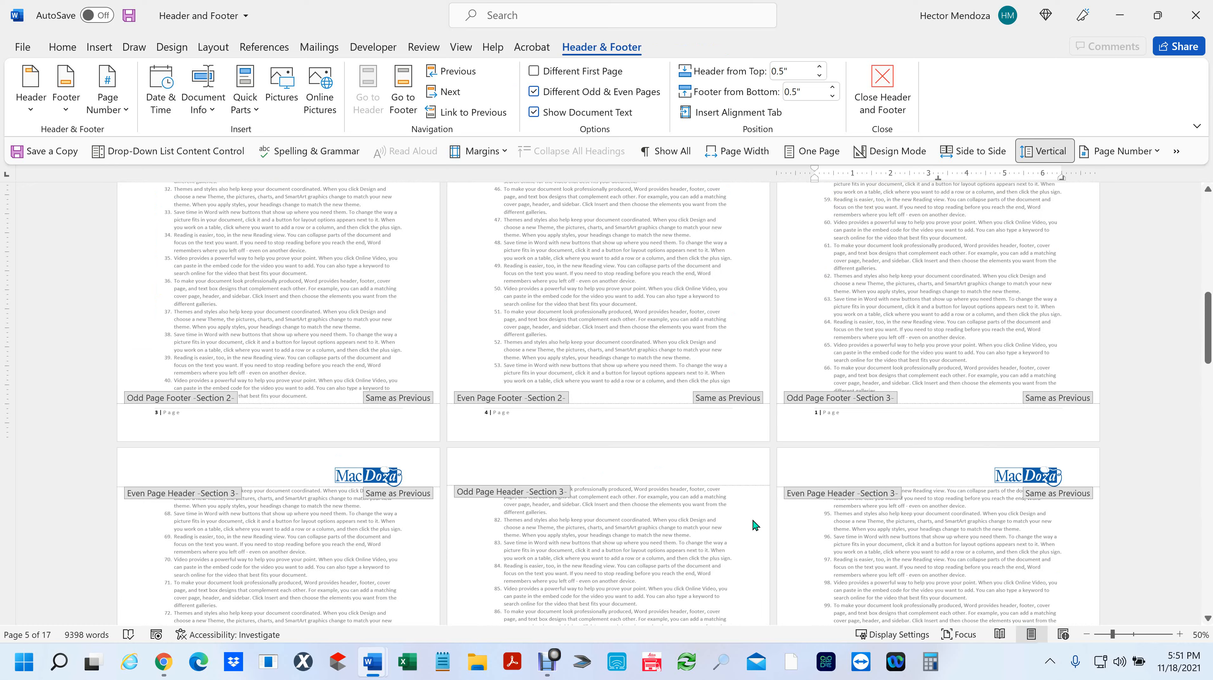
pyautogui.scroll(6, 754, 525)
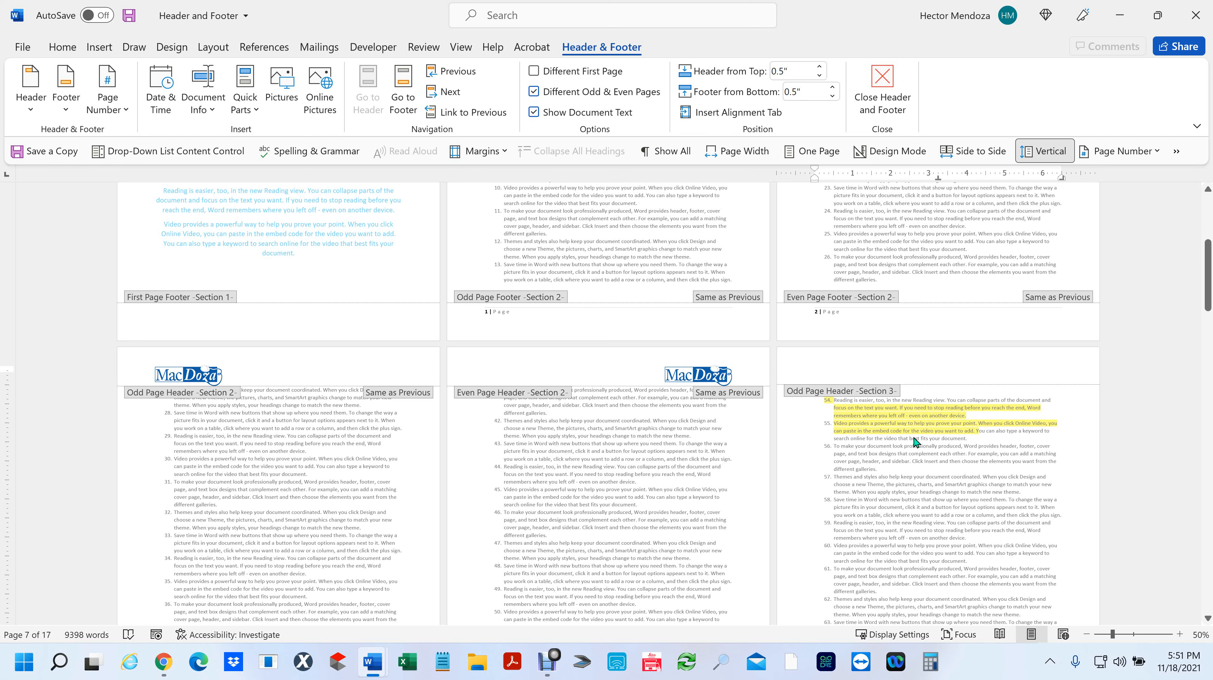
pyautogui.scroll(1, 820, 419)
pyautogui.scroll(2, 828, 424)
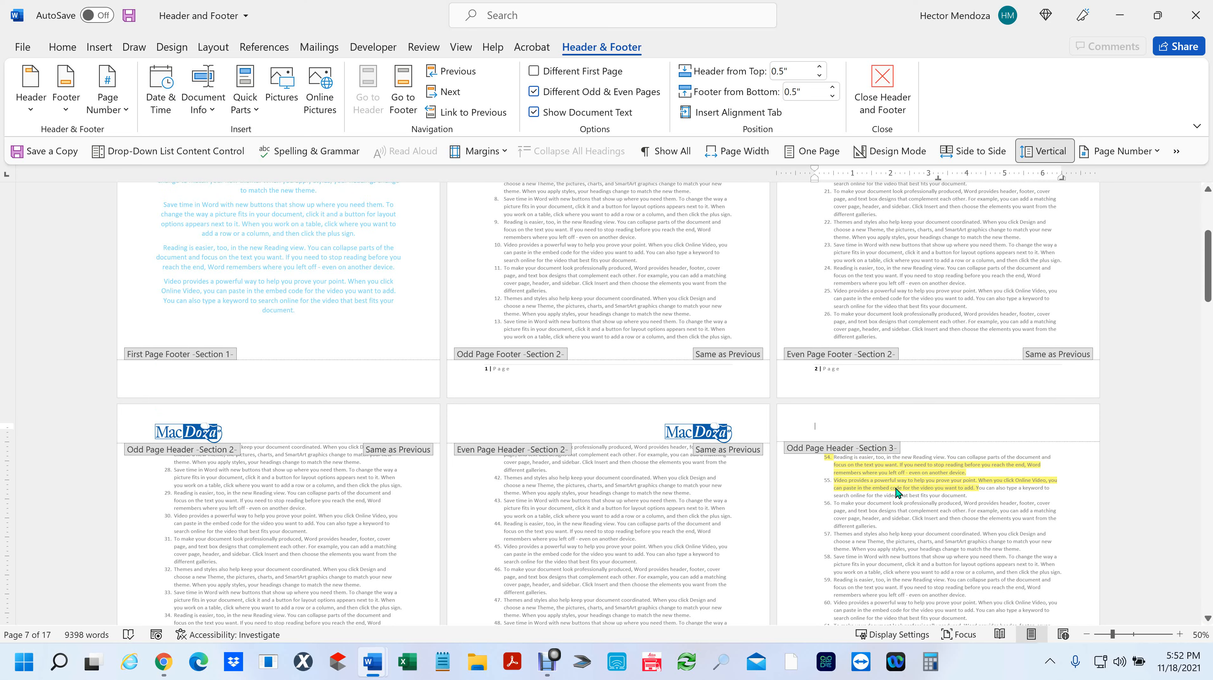
# - Return to the body text at 80% zoom and look at the numbering options for list item 54 at the start of section 3
pyautogui.doubleClick(853, 474)
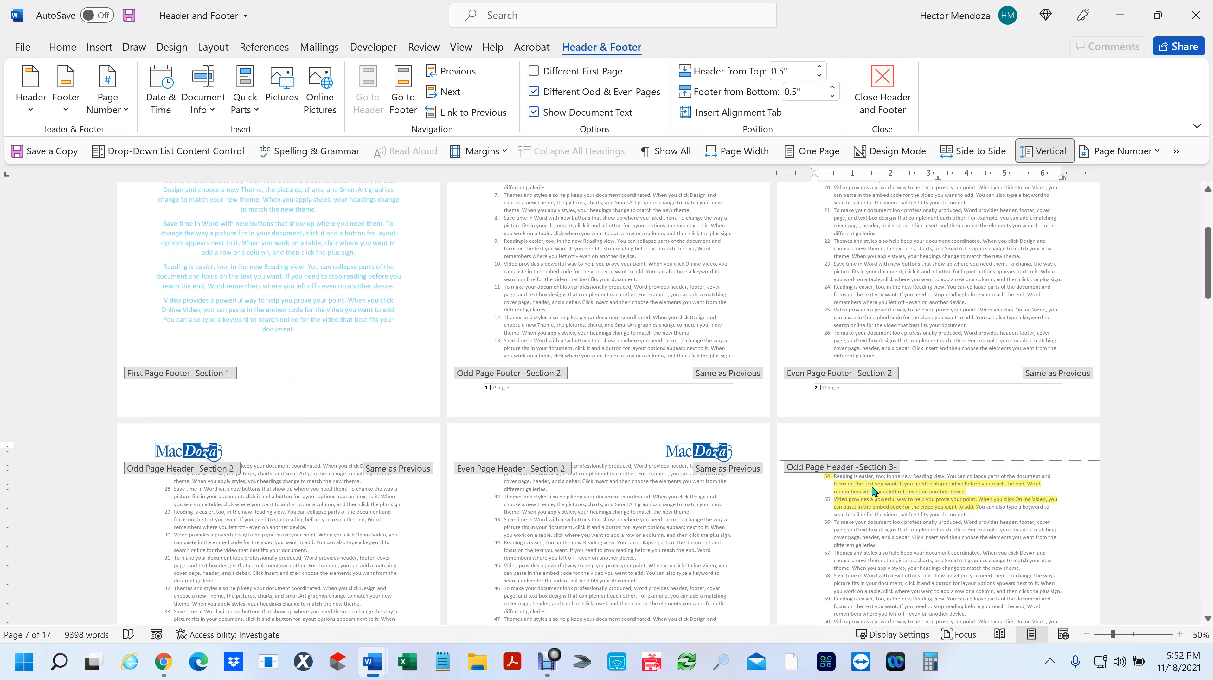
pyautogui.keyDown('ctrl'); pyautogui.scroll(3, 872, 488); pyautogui.keyUp('ctrl')
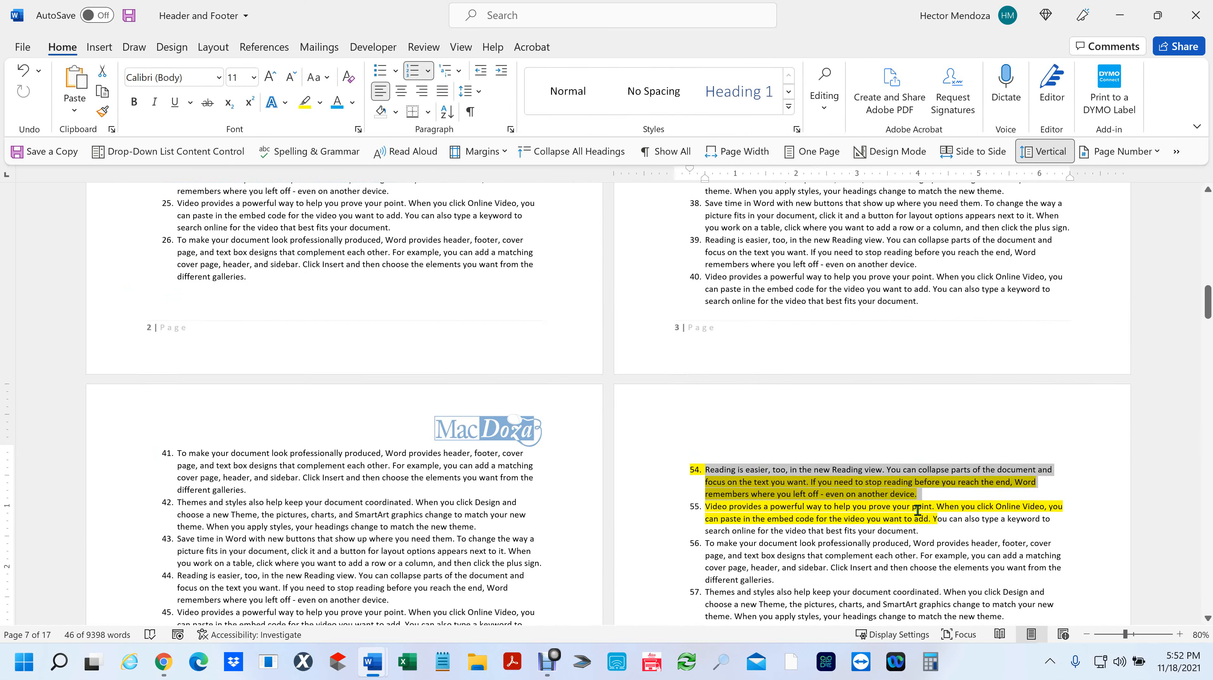
pyautogui.scroll(-2, 782, 482)
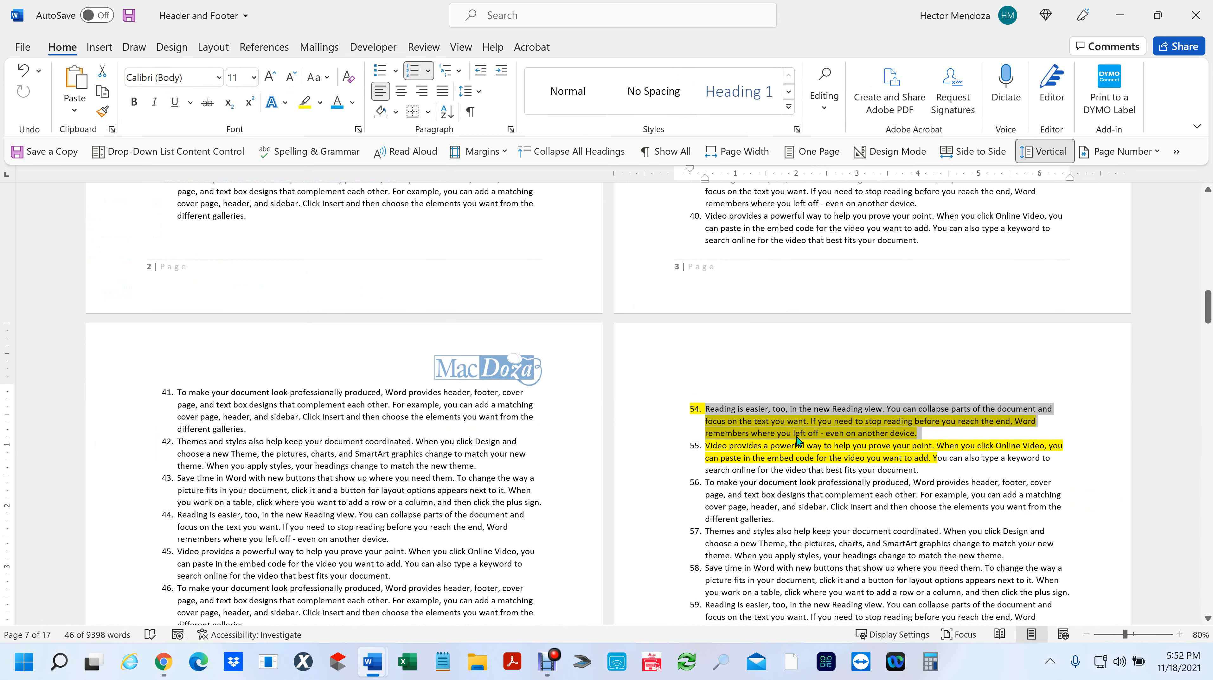
pyautogui.click(703, 409)
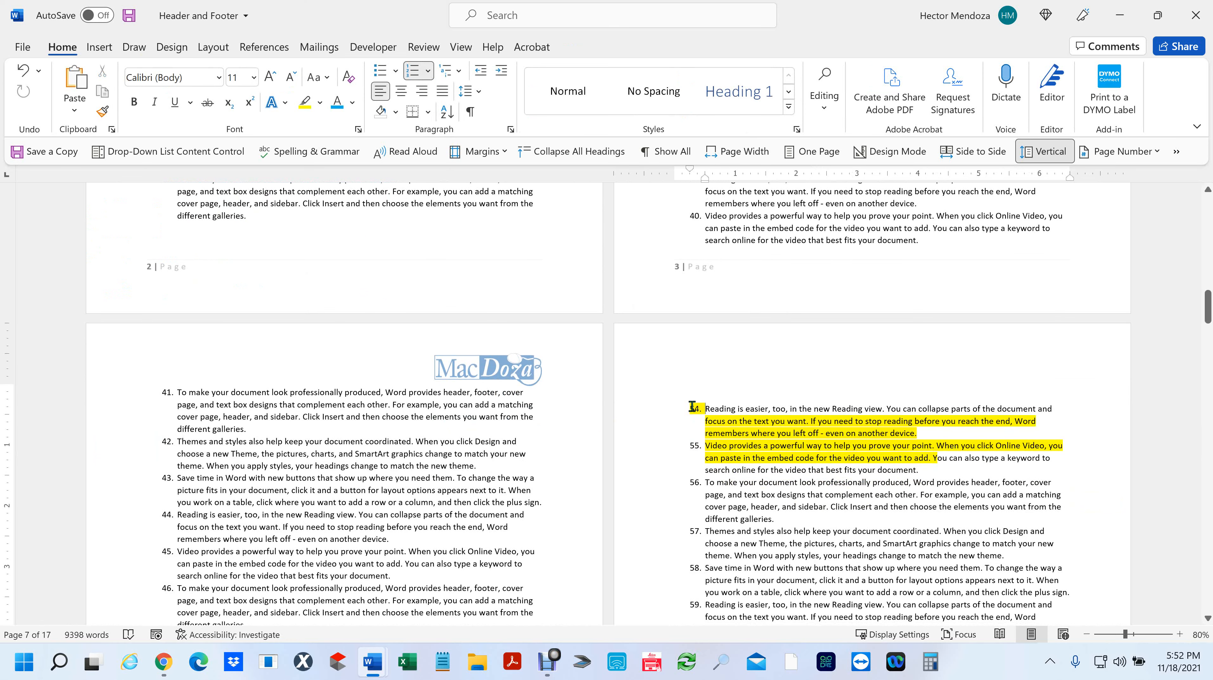
pyautogui.rightClick(692, 407)
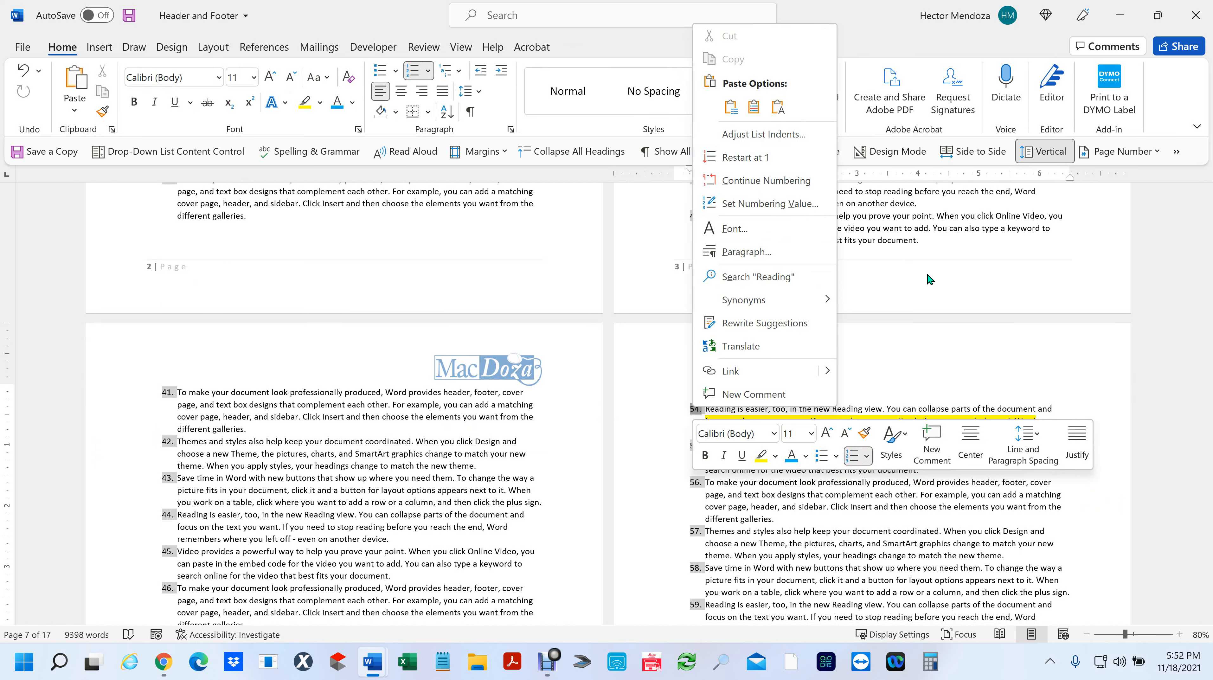
pyautogui.click(962, 330)
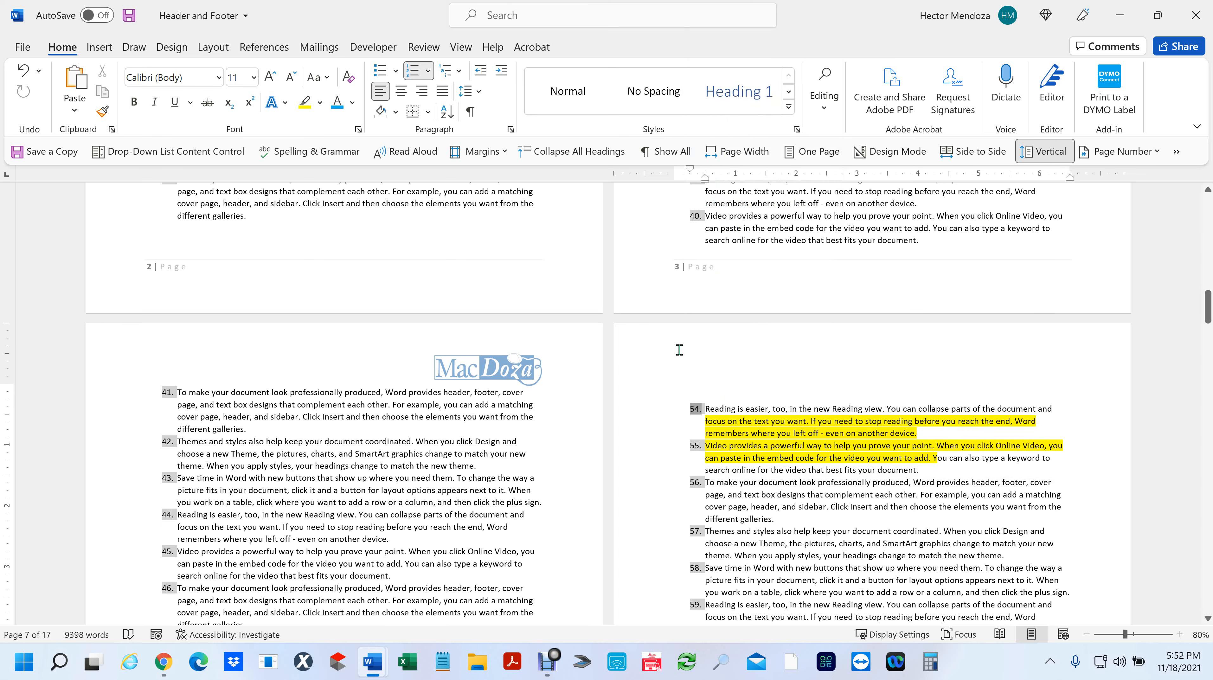
# - Examine the list numbering, headers and page numbers from section 2 into section 3
pyautogui.scroll(-5, 680, 350)
pyautogui.scroll(-11, 684, 356)
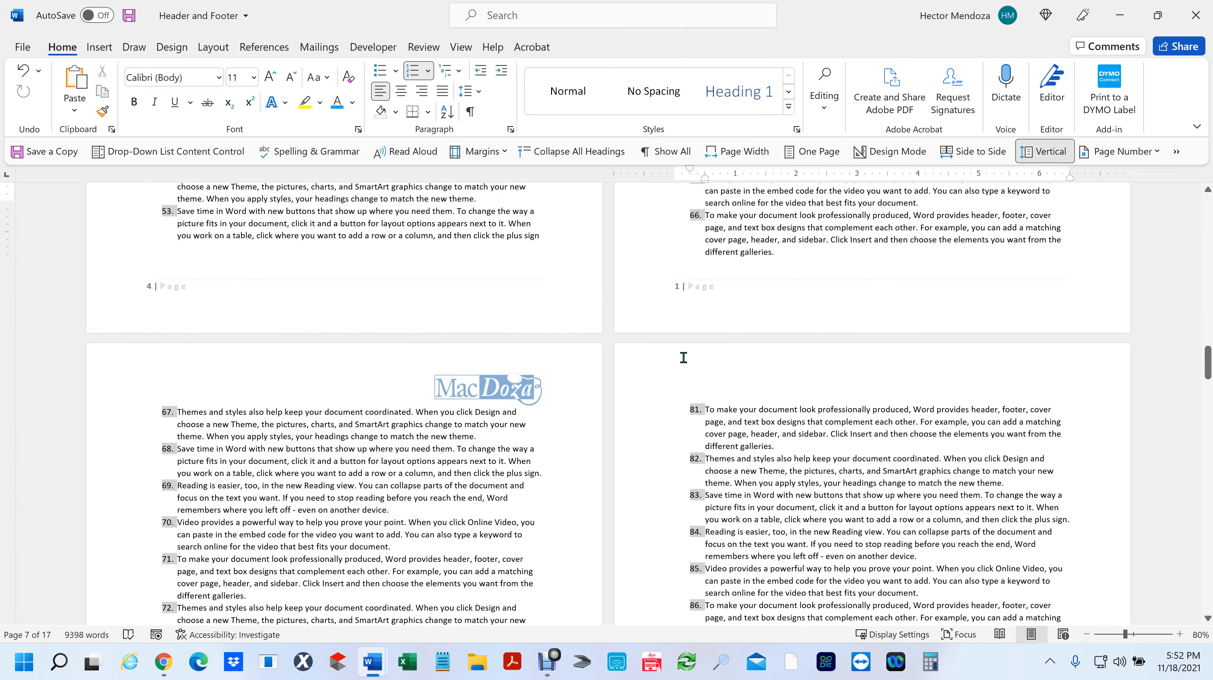
pyautogui.scroll(3, 683, 357)
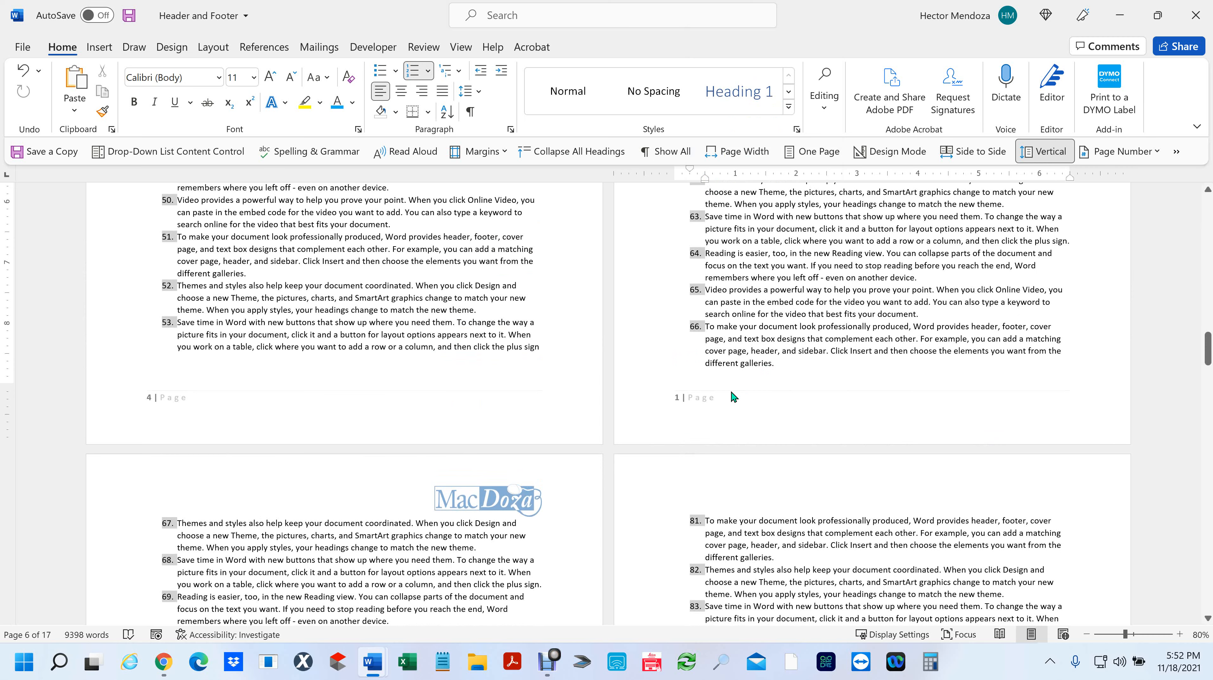
pyautogui.scroll(15, 735, 397)
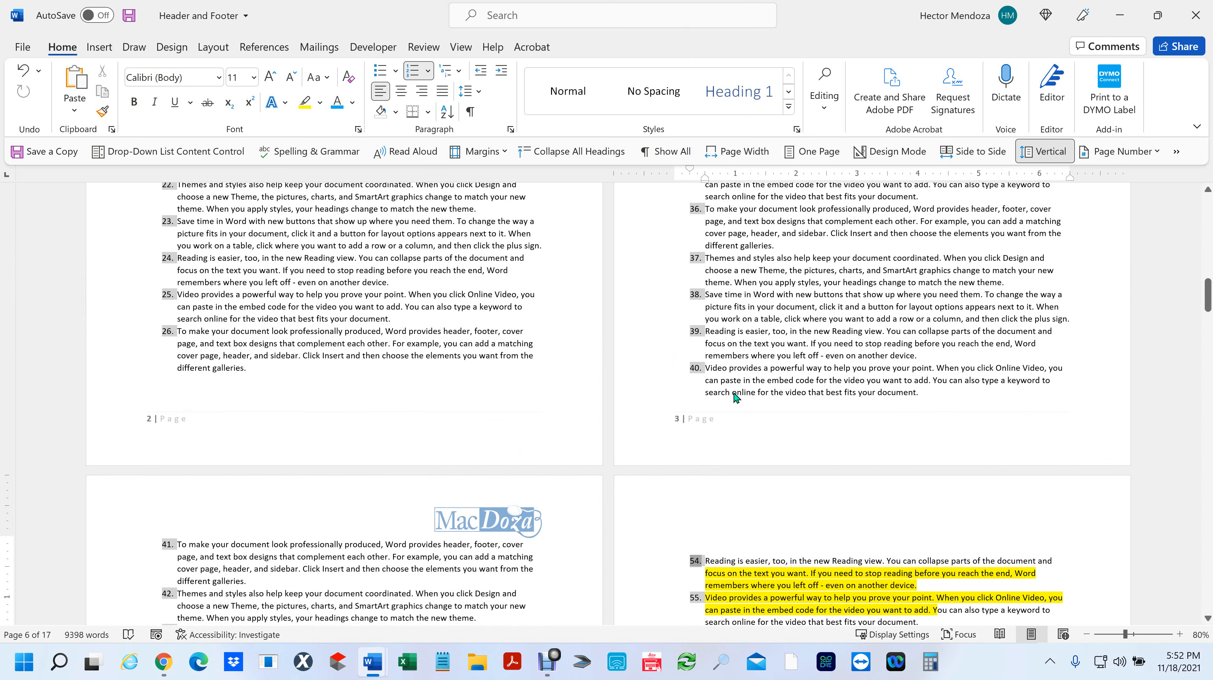
pyautogui.scroll(-2, 754, 447)
pyautogui.click(730, 445)
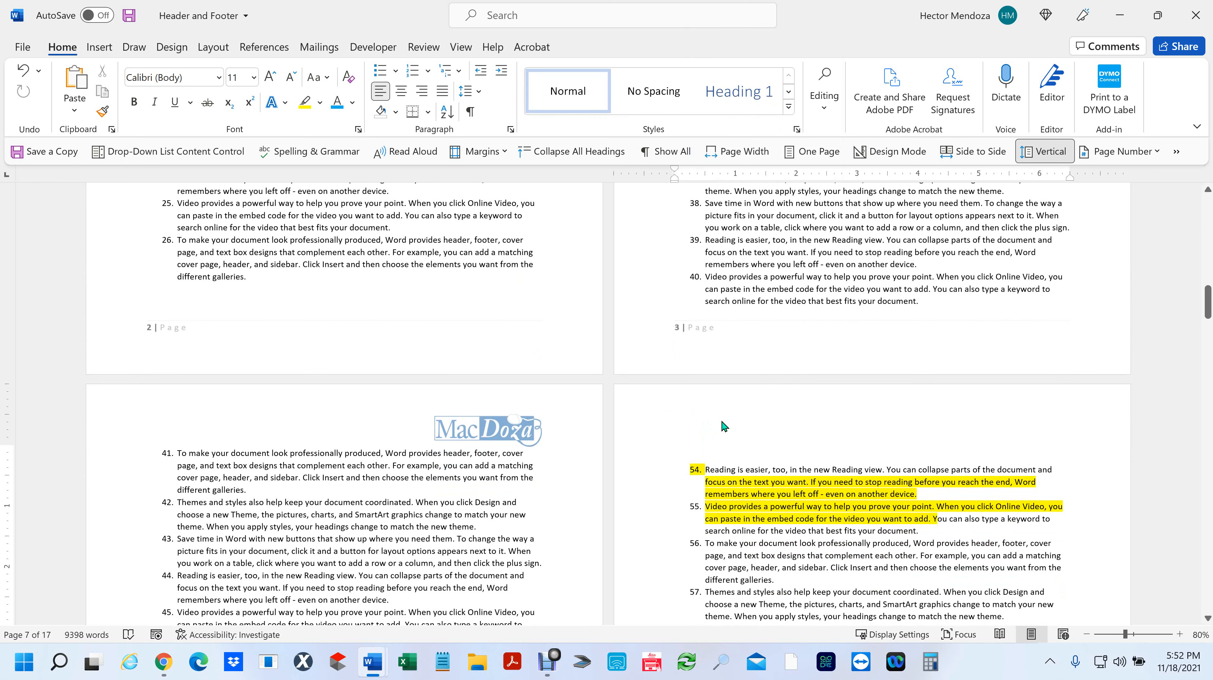
# - Restart the numbered list at 1 from item 54, the first item of section 3
pyautogui.doubleClick(722, 422)
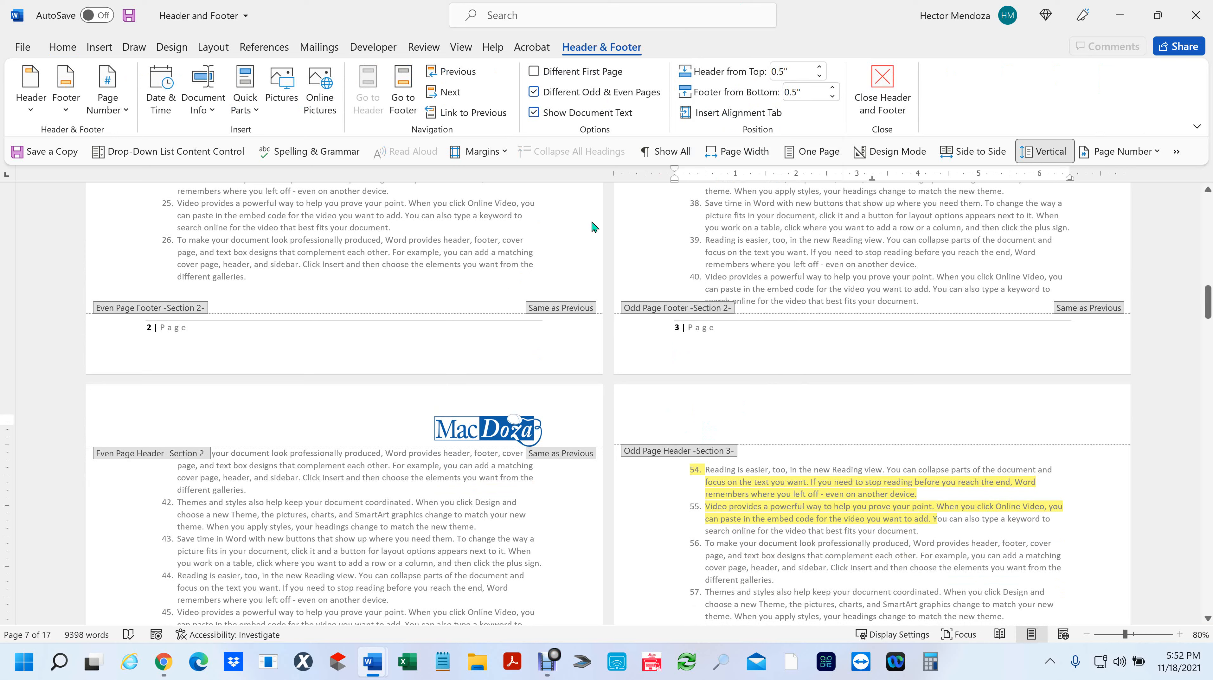
pyautogui.click(691, 470)
pyautogui.rightClick(690, 470)
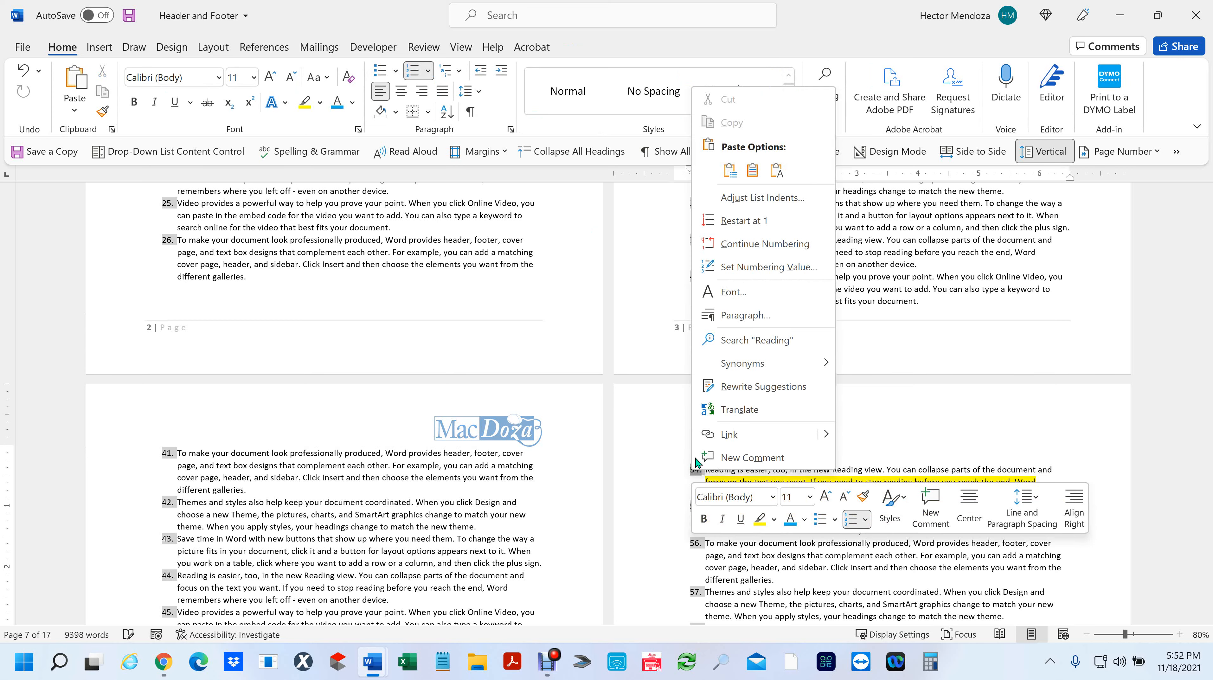
pyautogui.click(761, 227)
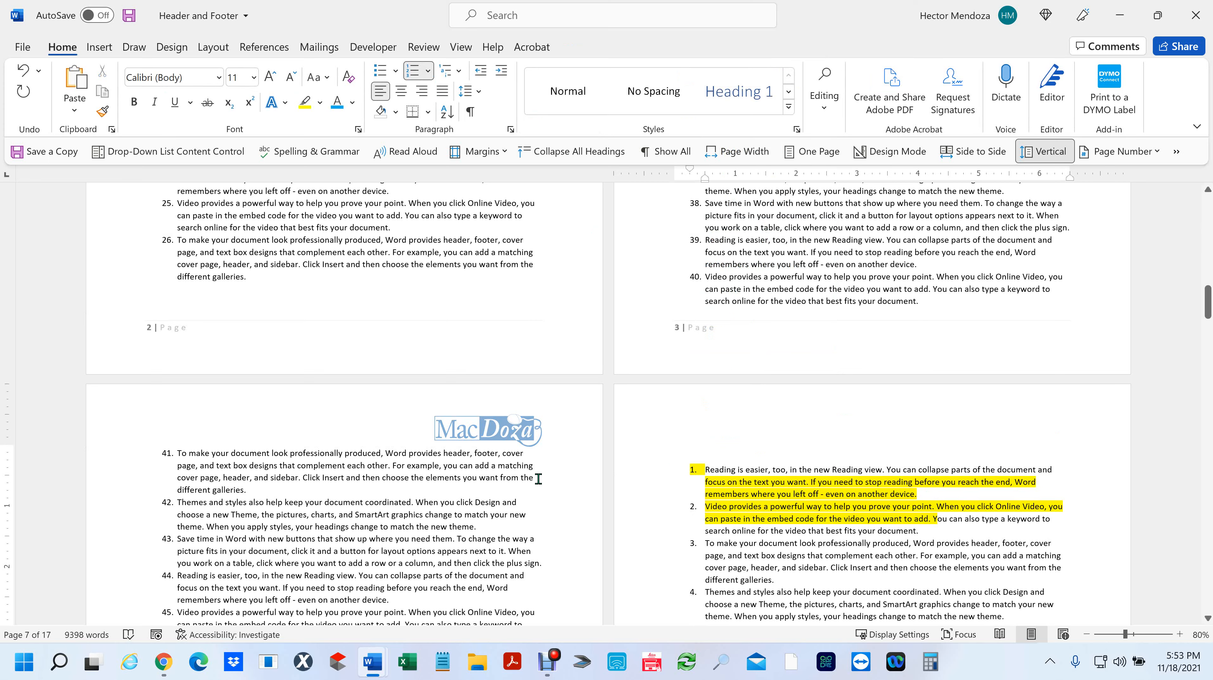
# - Check the list numbering at the end of section 2 and the start of section 3
pyautogui.scroll(-2, 242, 446)
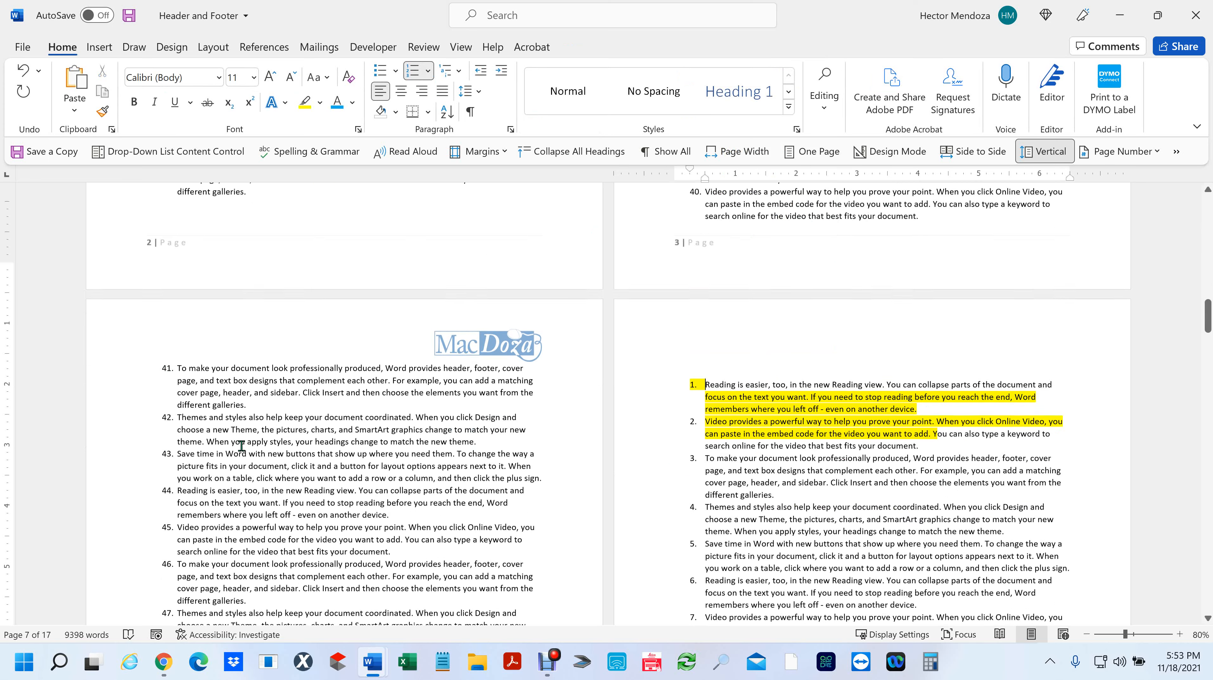
pyautogui.scroll(-3, 241, 446)
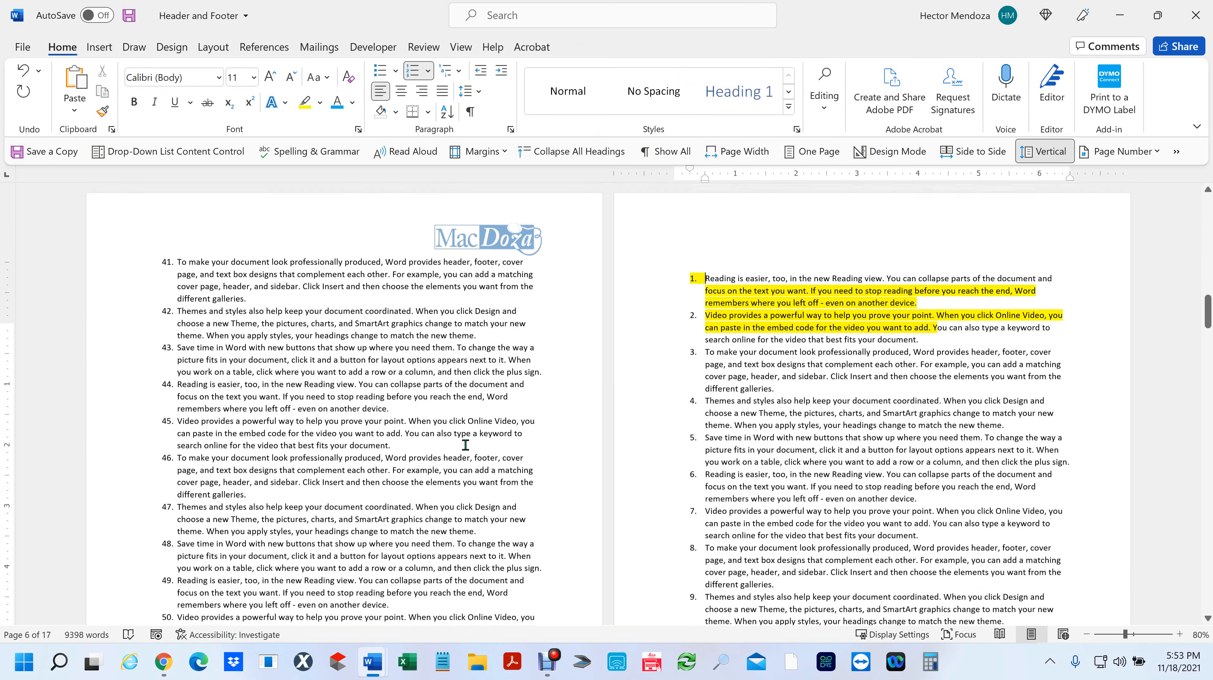
pyautogui.scroll(3, 465, 445)
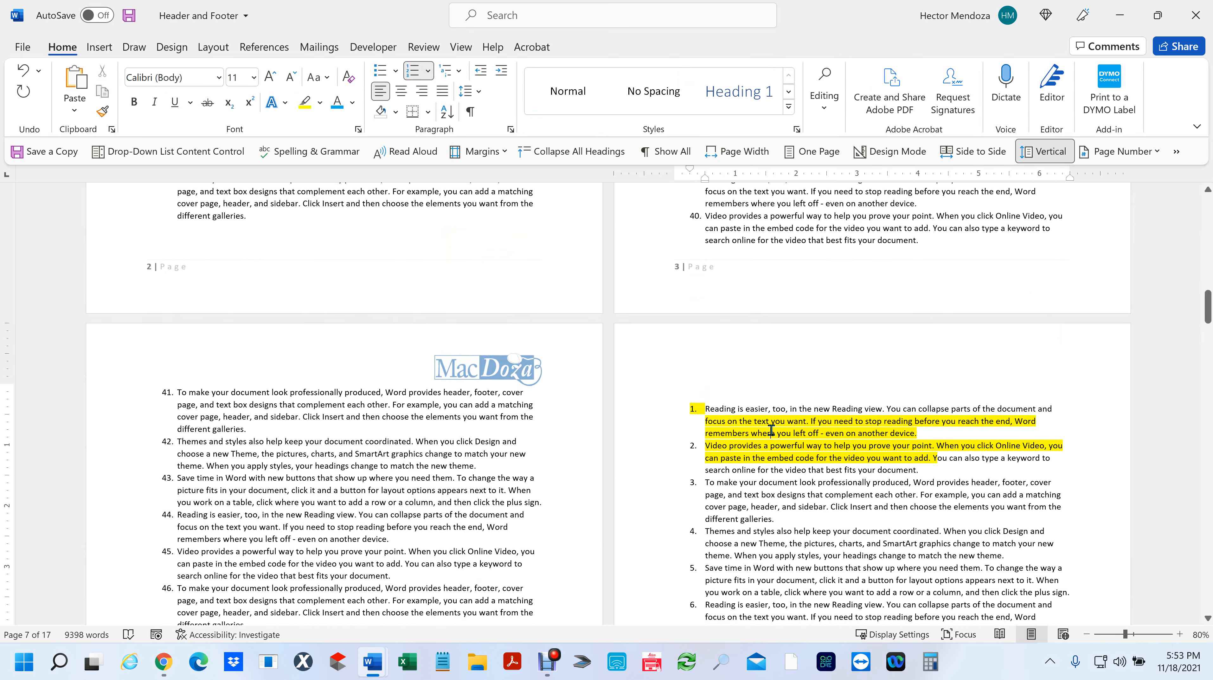
pyautogui.scroll(-8, 772, 430)
pyautogui.scroll(6, 791, 323)
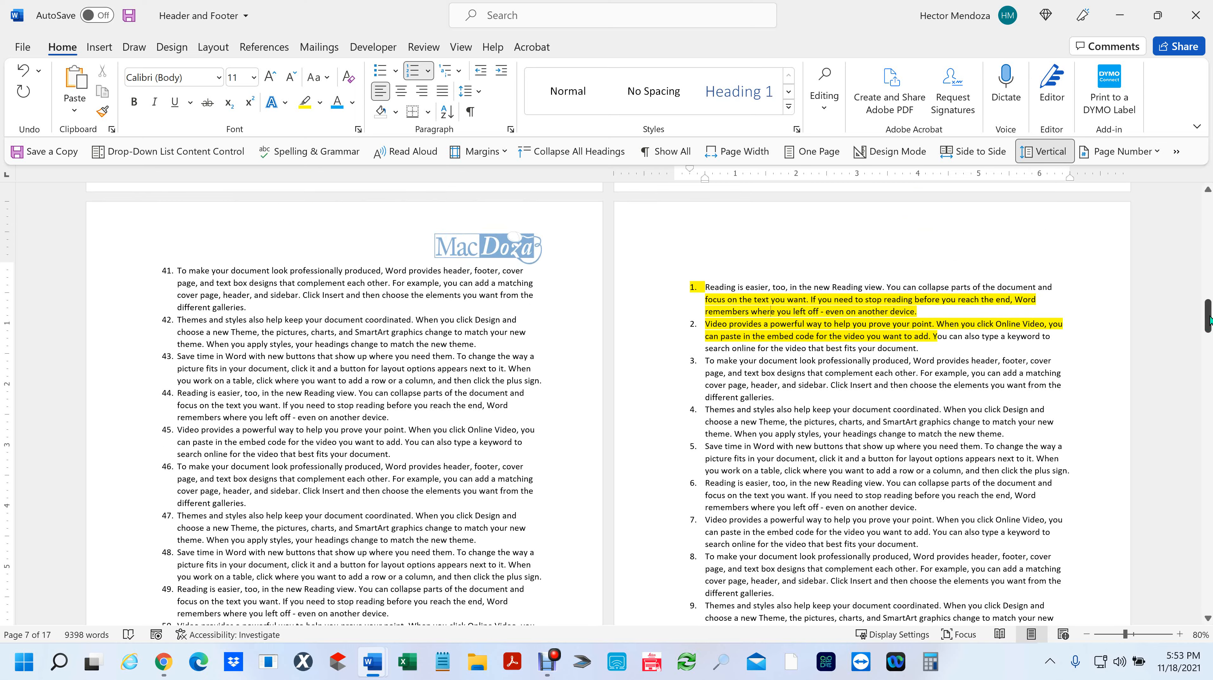
# - Open the odd page header of section 3 and draw a rectangle about 6.7" wide and 0.54" high across it
pyautogui.moveTo(1208, 321); pyautogui.dragTo(1175, 294)
pyautogui.click(798, 453)
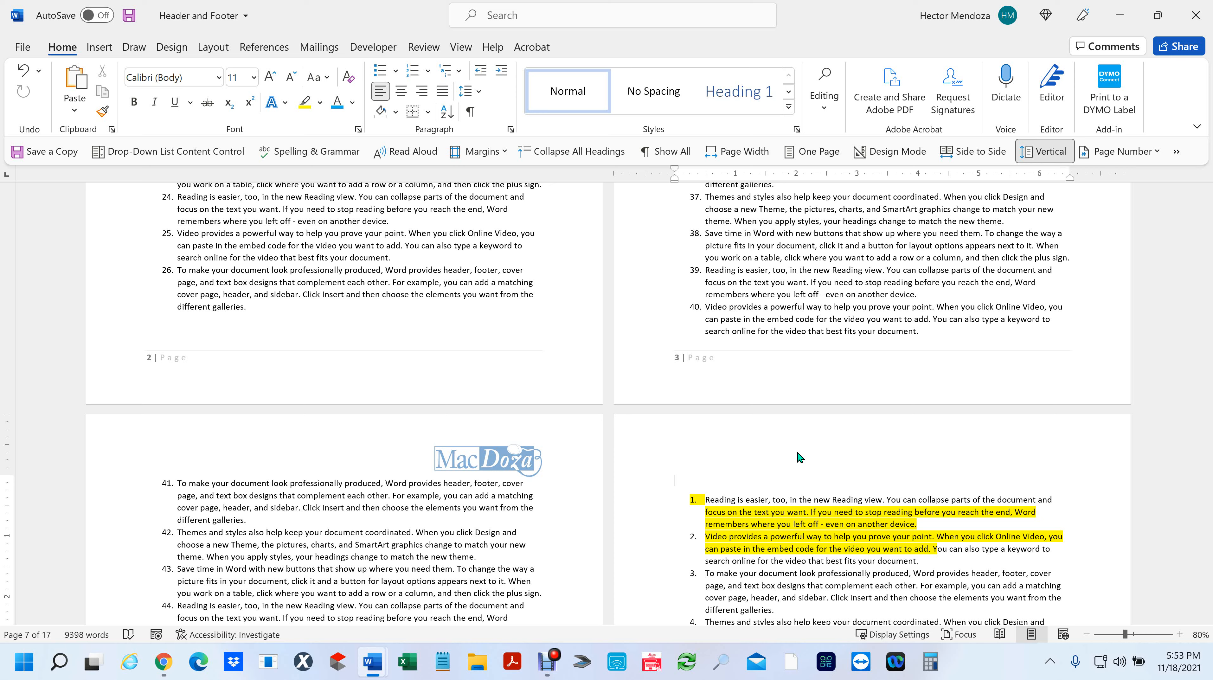
pyautogui.doubleClick(748, 441)
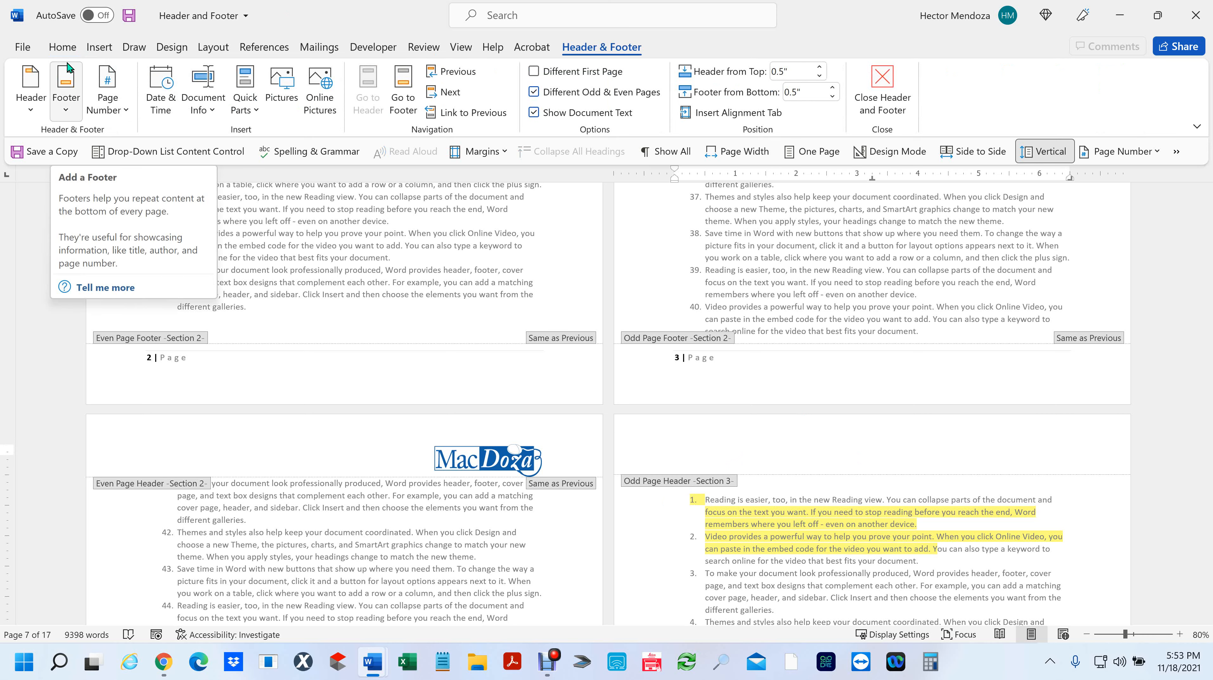
pyautogui.click(99, 46)
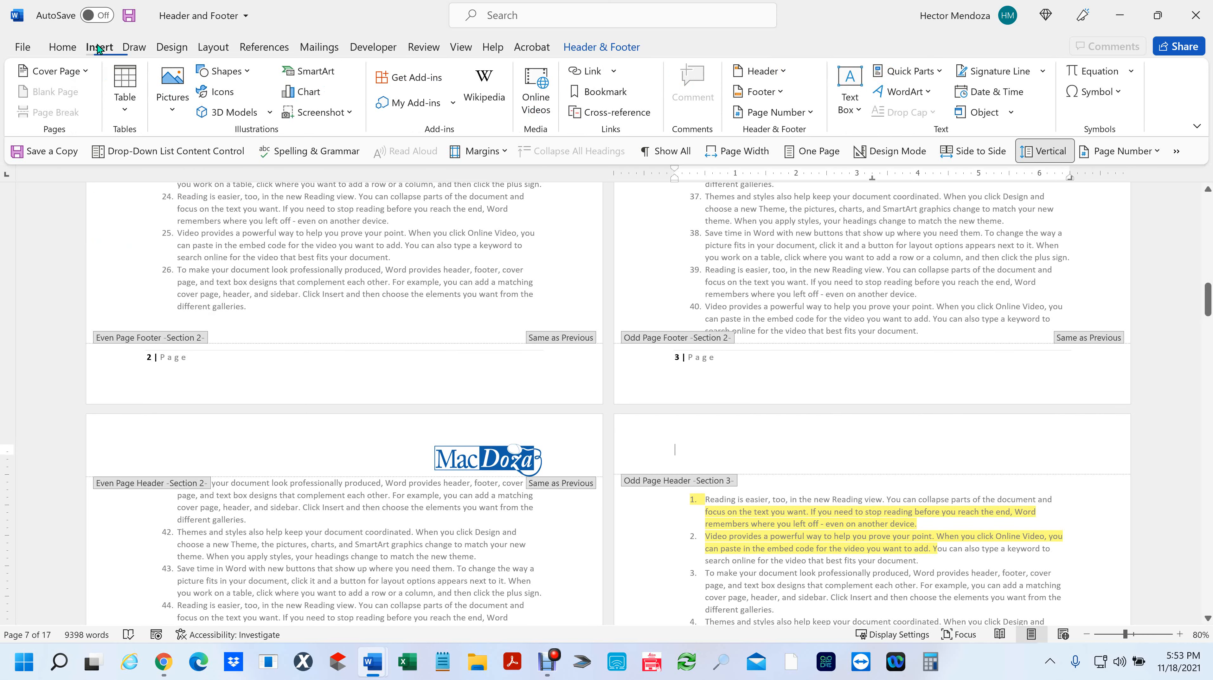
pyautogui.click(223, 71)
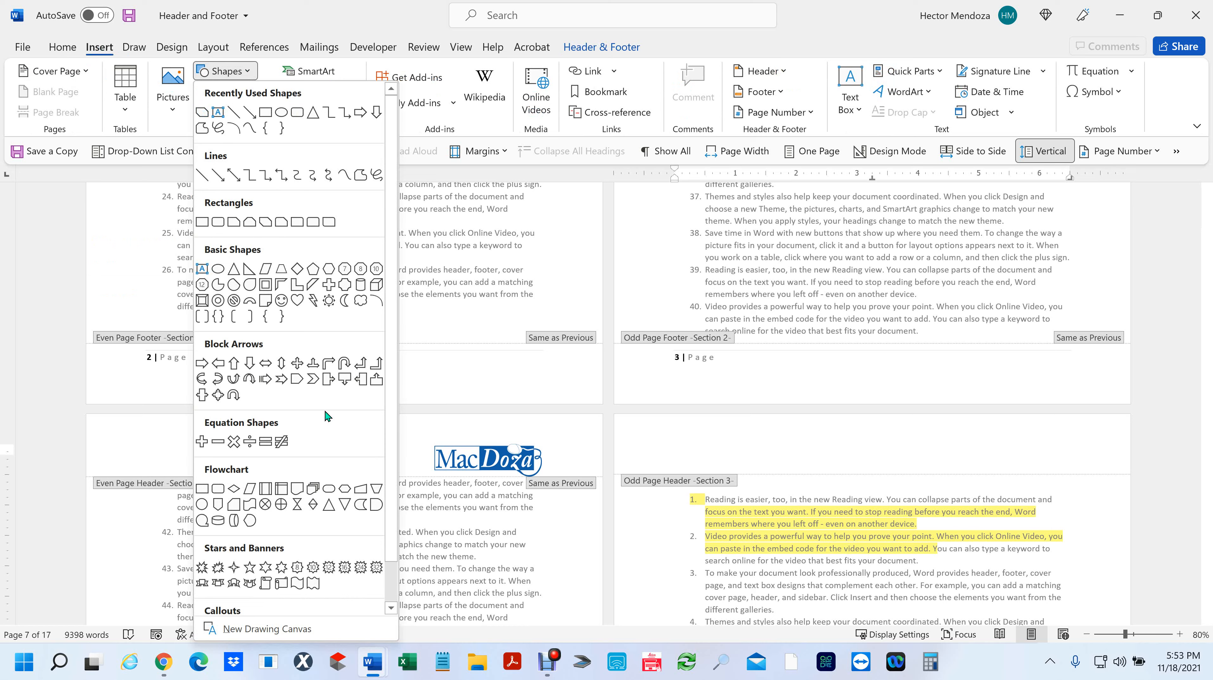
pyautogui.scroll(-1, 327, 416)
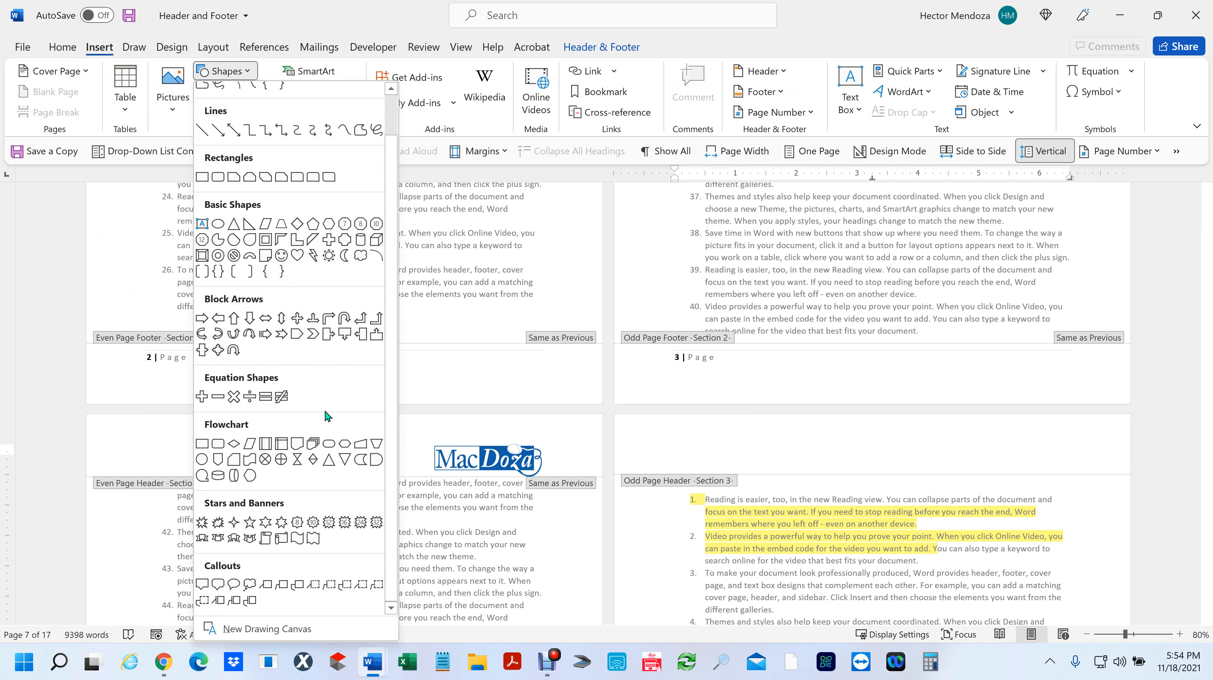
pyautogui.scroll(1, 327, 416)
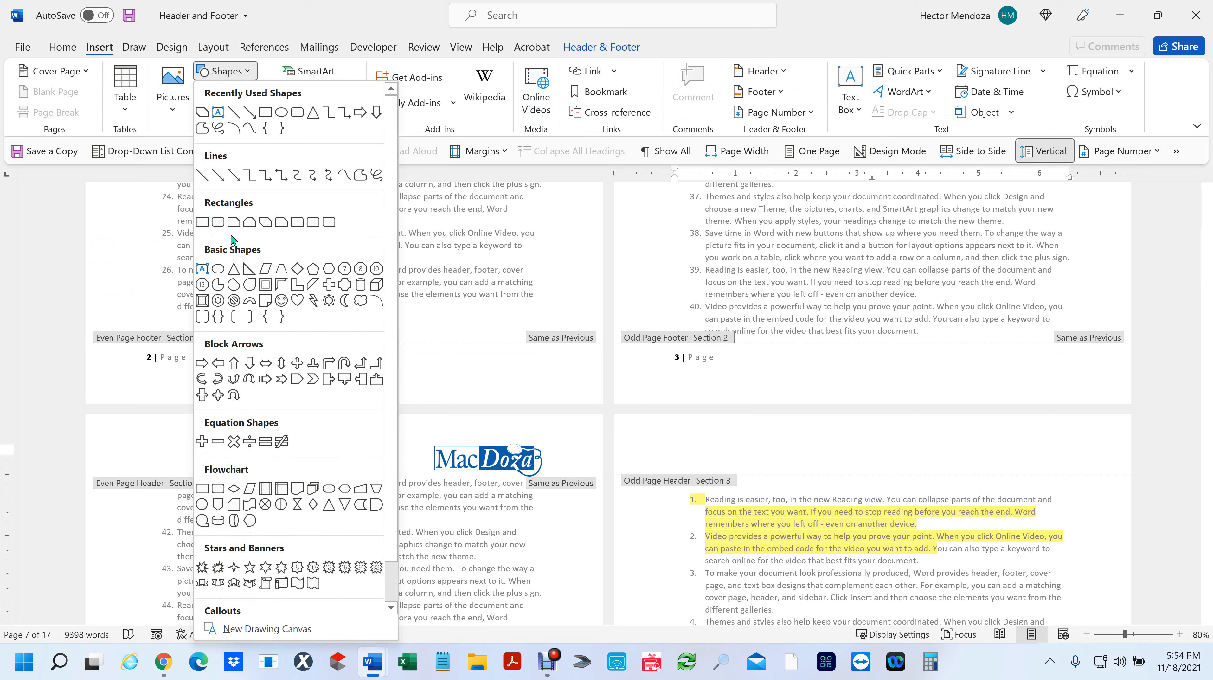
pyautogui.click(266, 115)
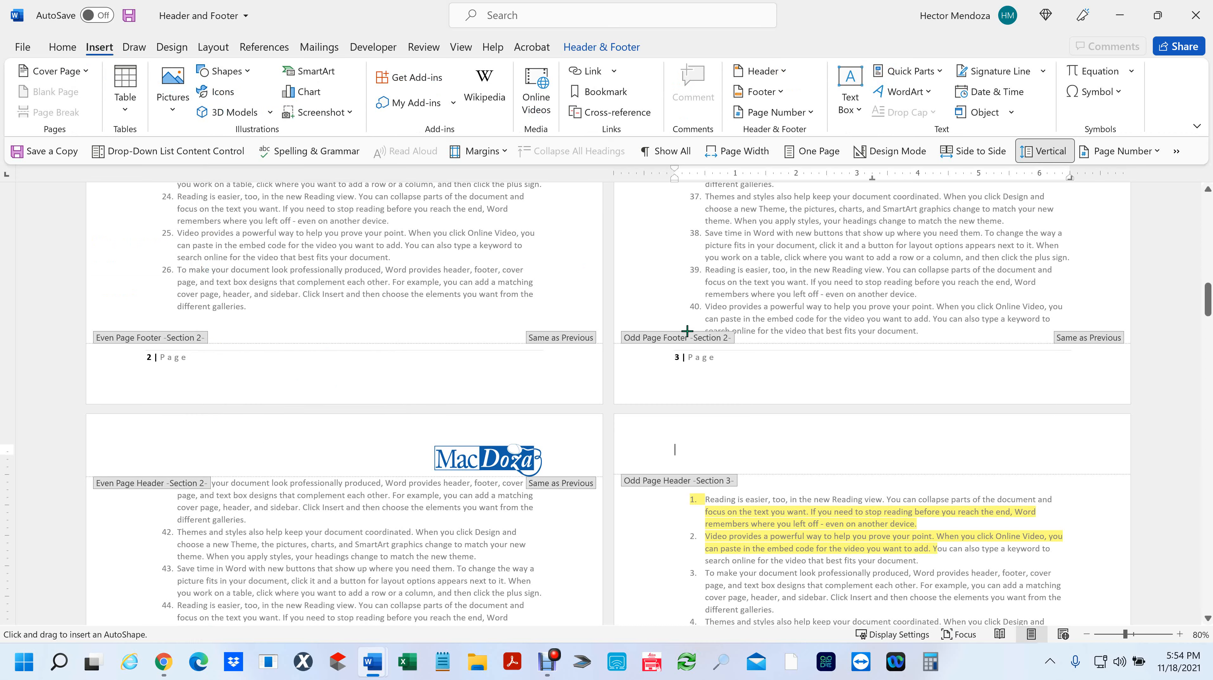
pyautogui.moveTo(675, 428); pyautogui.dragTo(1083, 463)
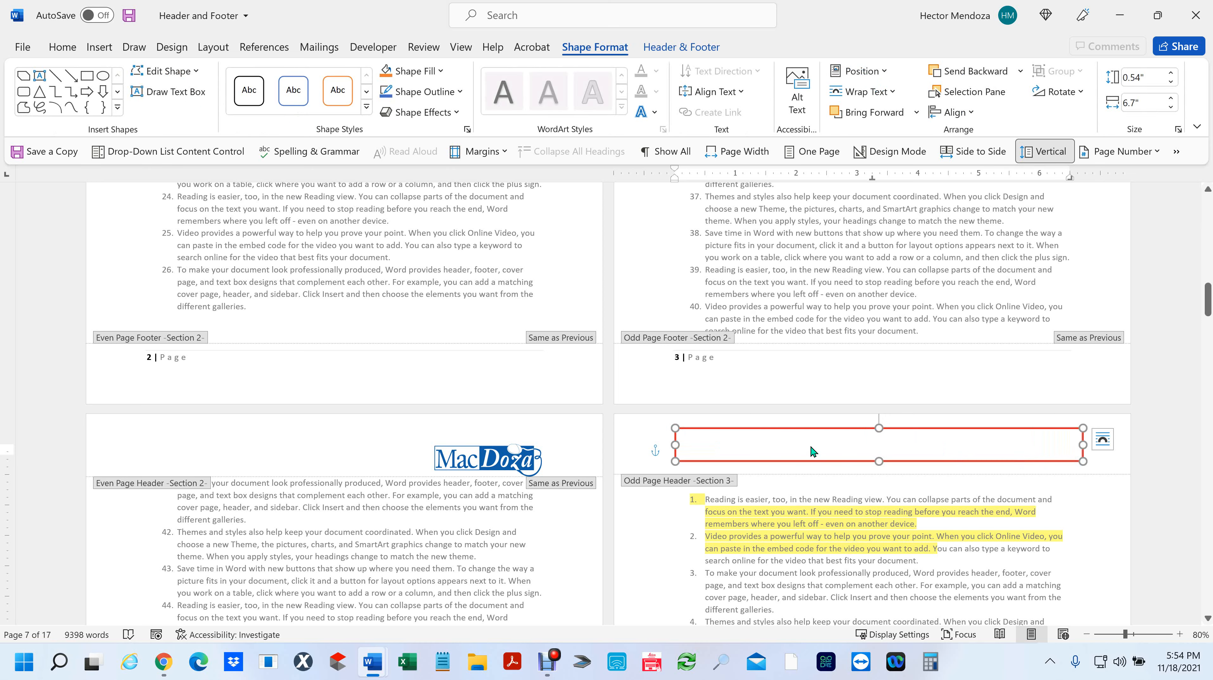
# - Zoom out to 30% and check the rectangle and logos in the odd and even page headers of all sections
pyautogui.keyDown('ctrl'); pyautogui.scroll(-5, 811, 448); pyautogui.keyUp('ctrl')
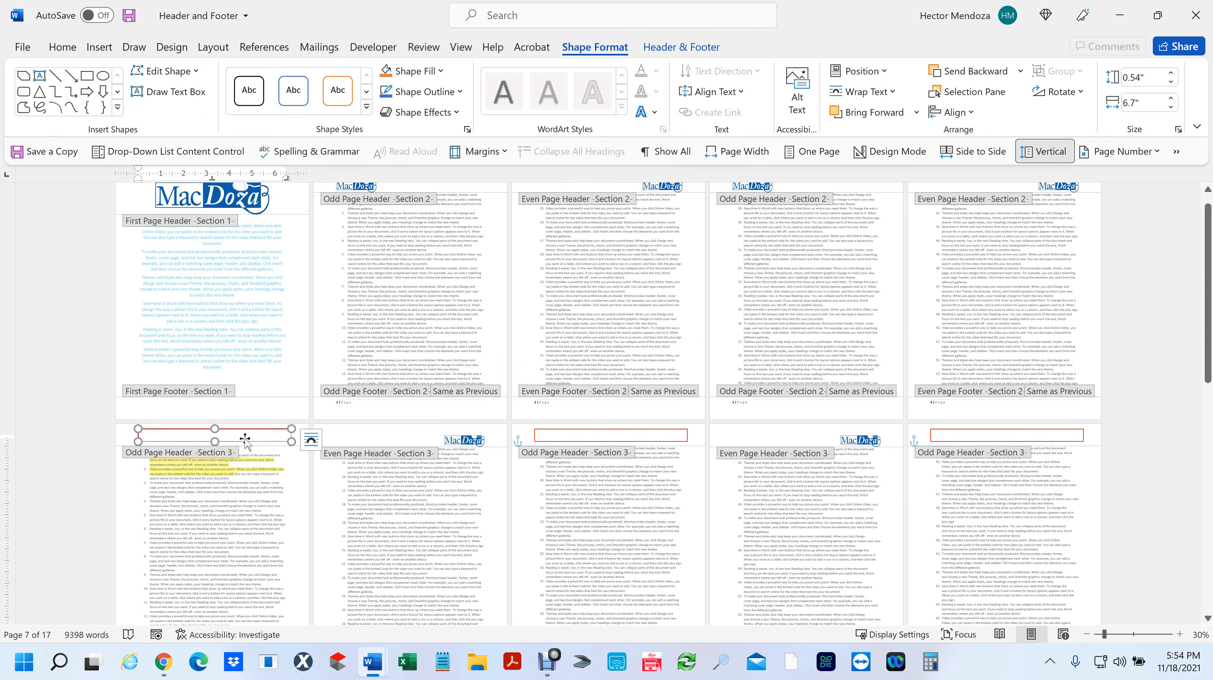
pyautogui.scroll(-3, 678, 448)
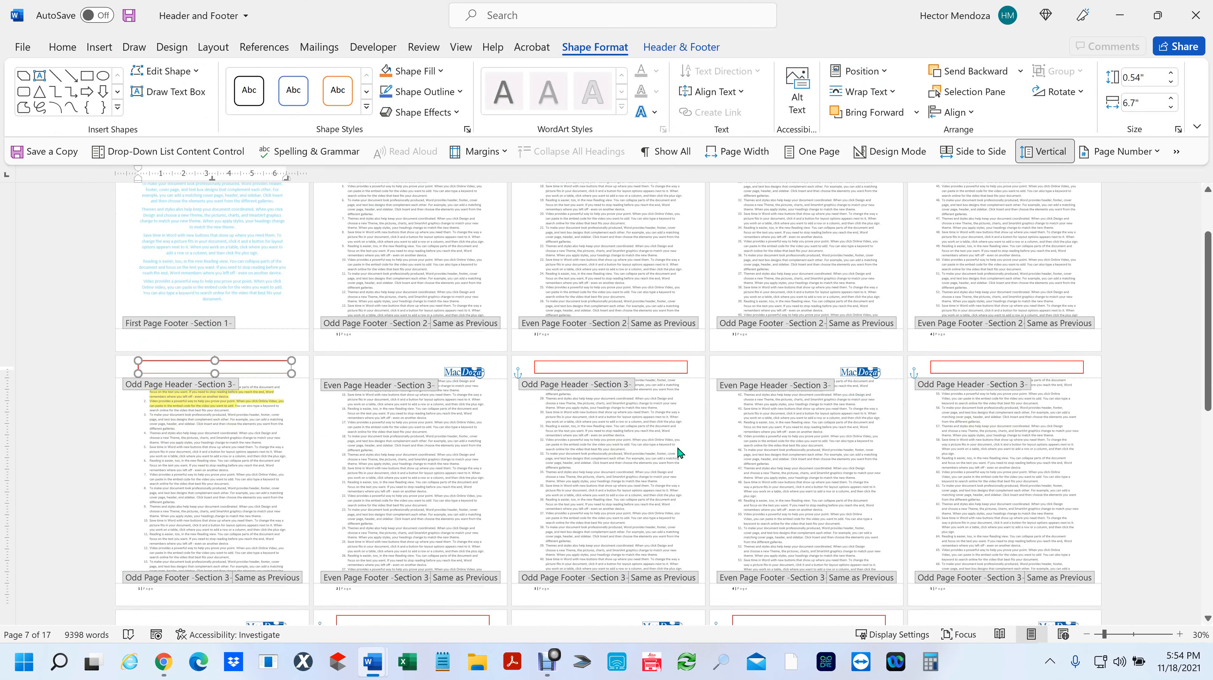
pyautogui.scroll(-9, 677, 449)
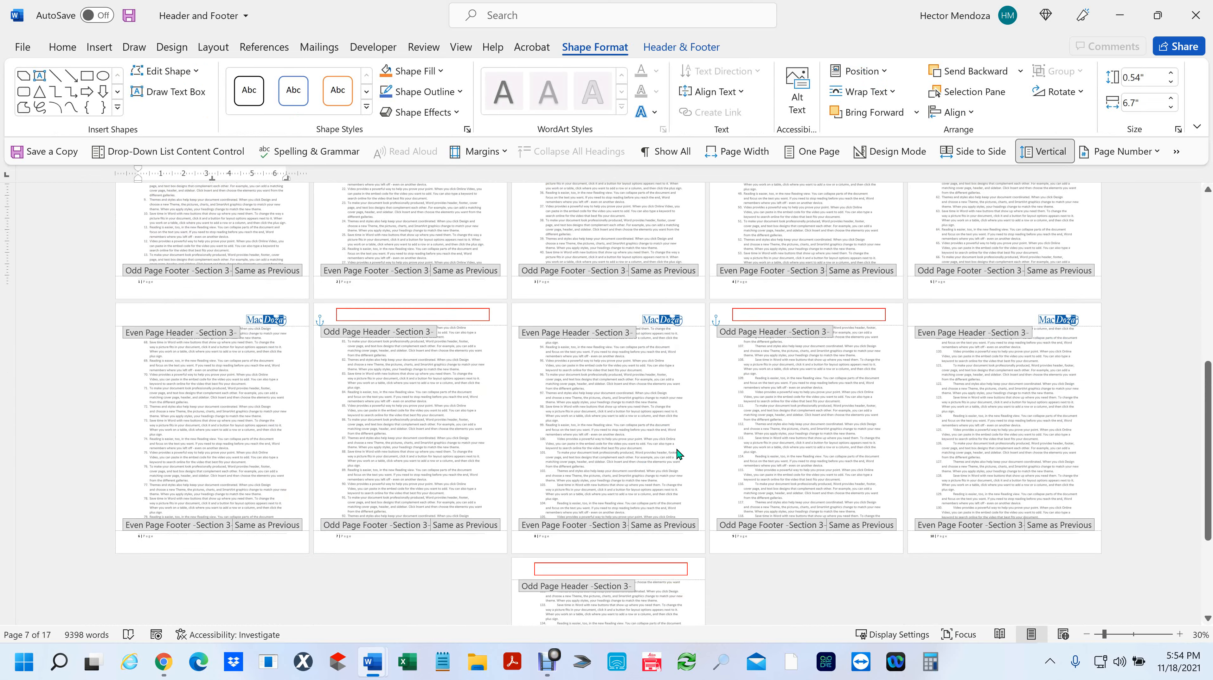
pyautogui.scroll(8, 679, 454)
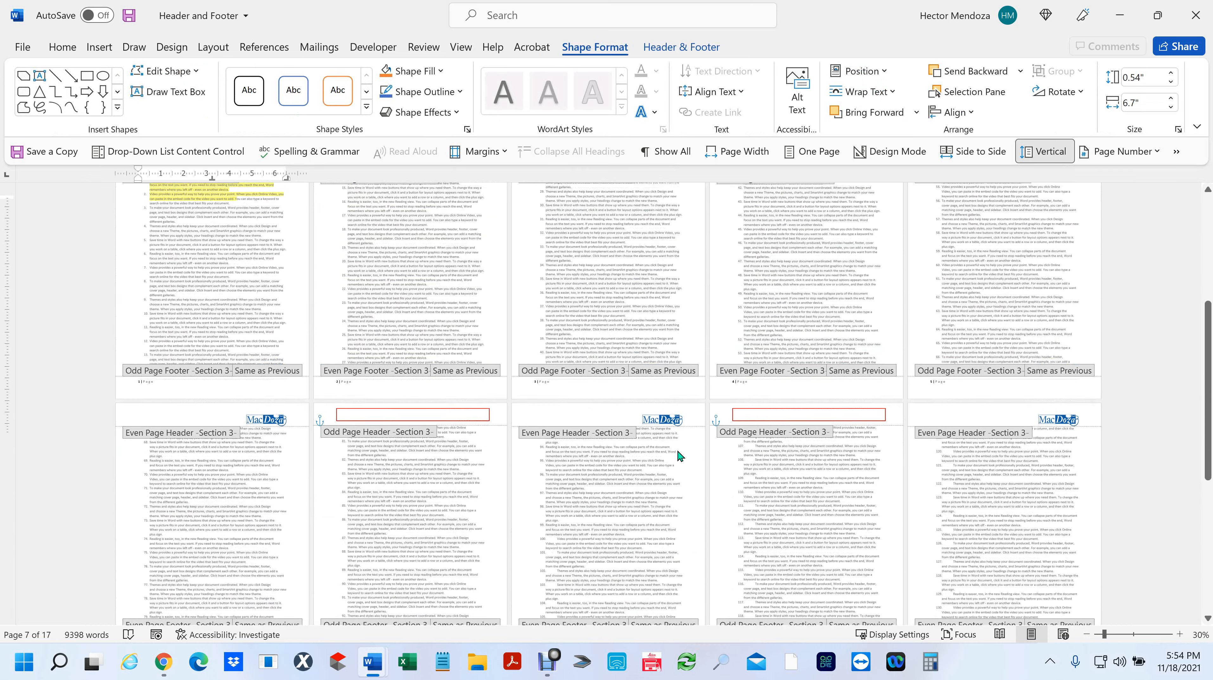
pyautogui.scroll(2, 678, 452)
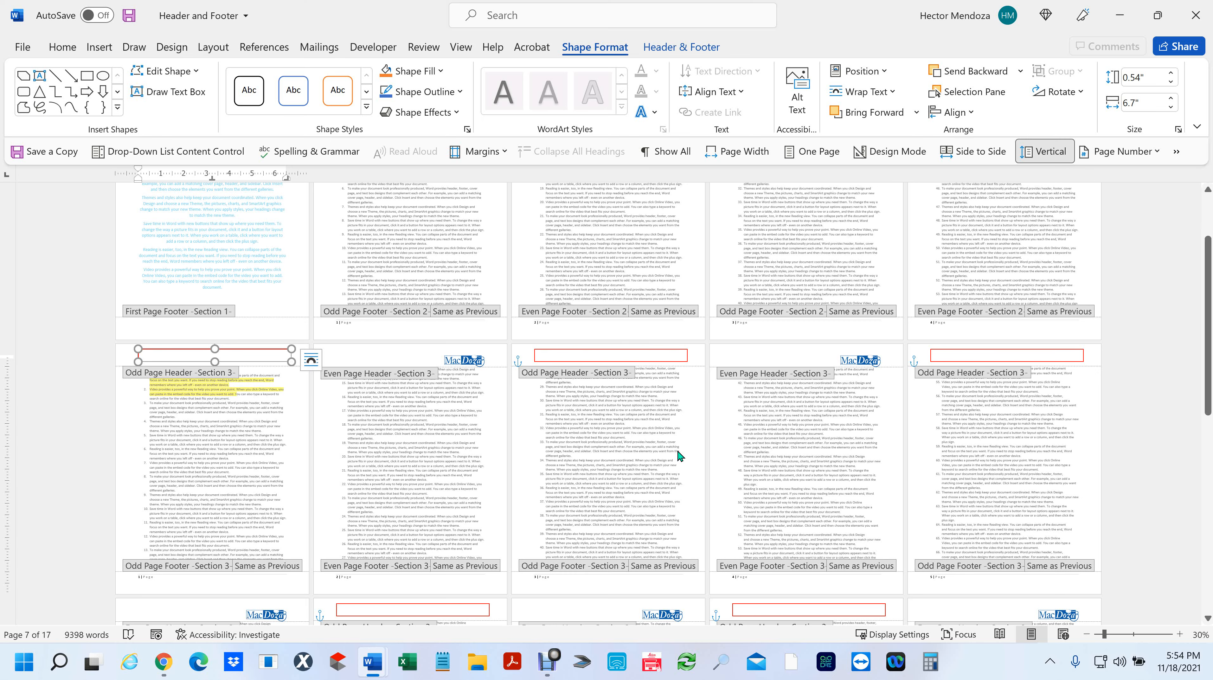
pyautogui.scroll(3, 627, 458)
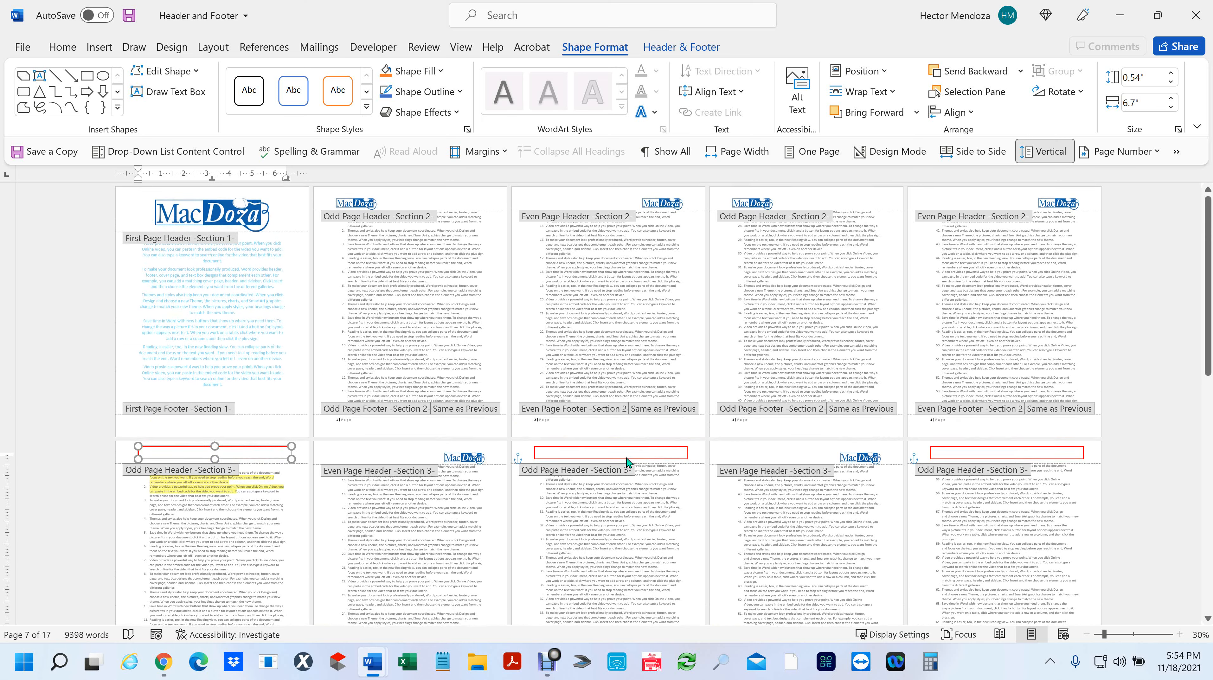
# - Try deleting the logo from the even page header of section 3, and undo the deletion
pyautogui.click(464, 464)
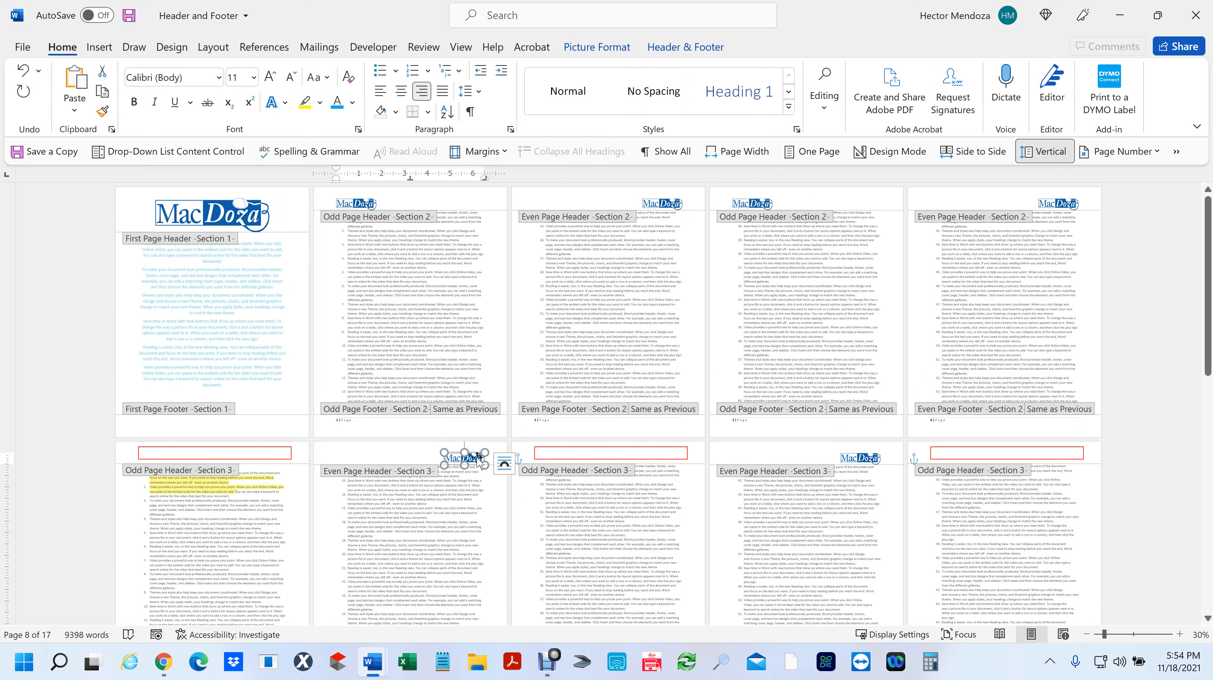
pyautogui.press('Delete')
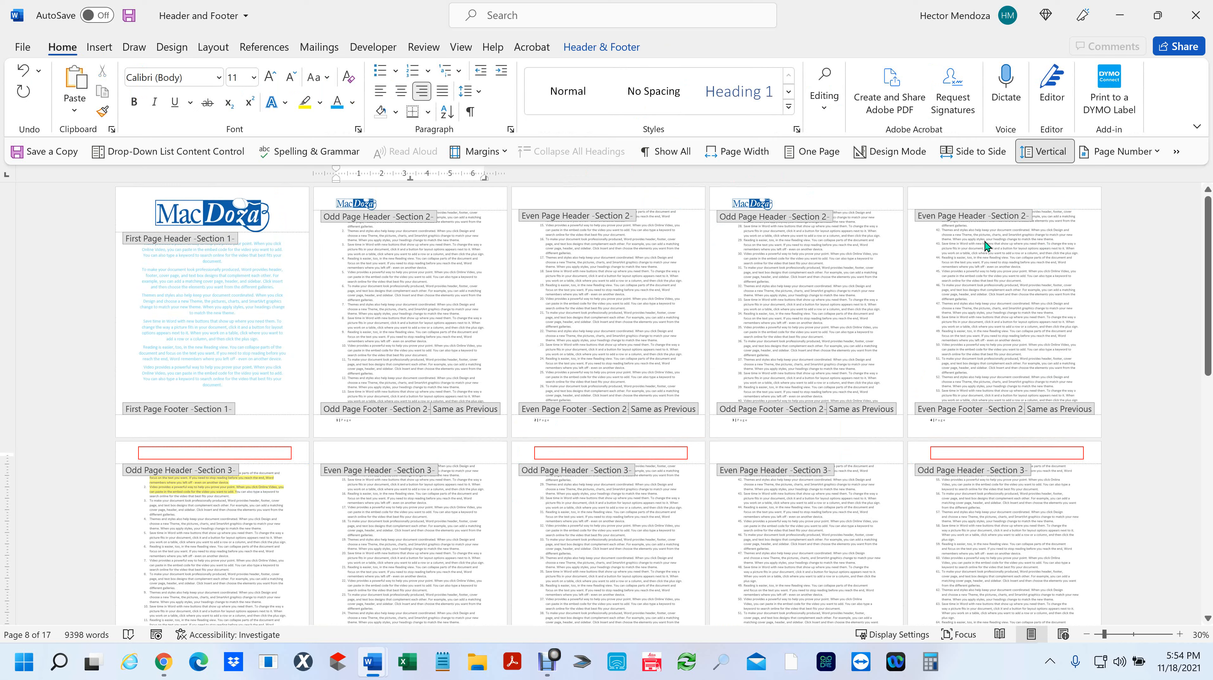
pyautogui.hotkey('ctrl', 'z')
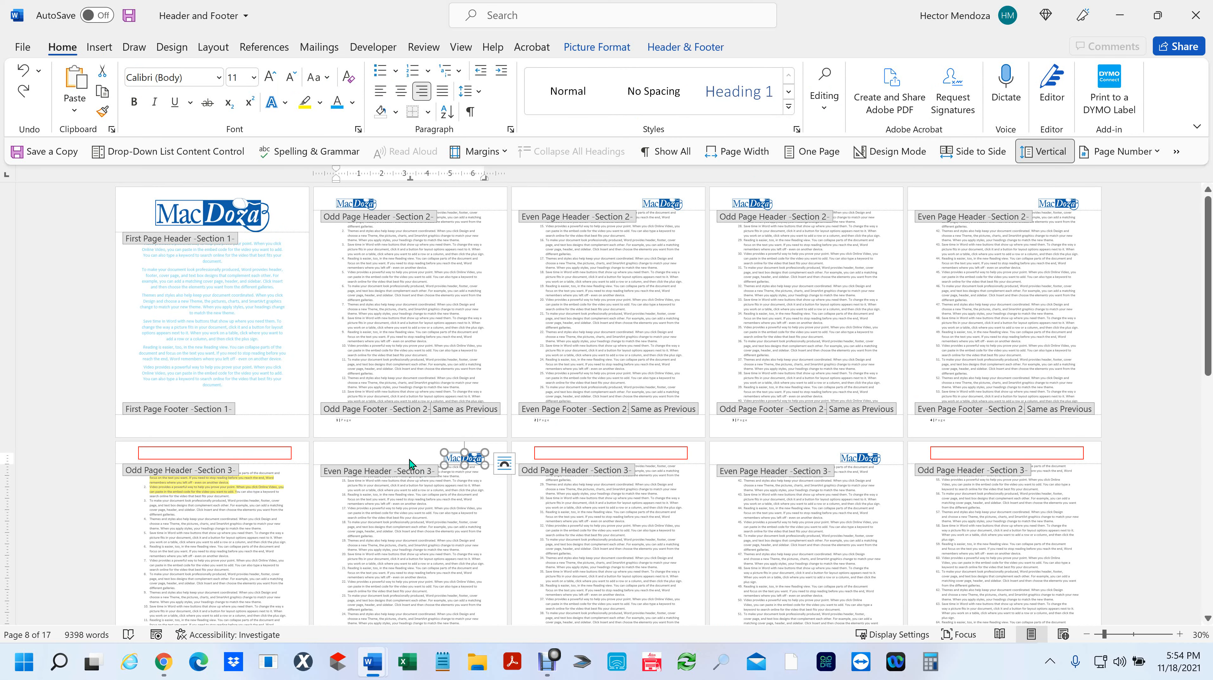
# - Unlink the even page header of section 3 from the previous section's header
pyautogui.tripleClick(353, 453)
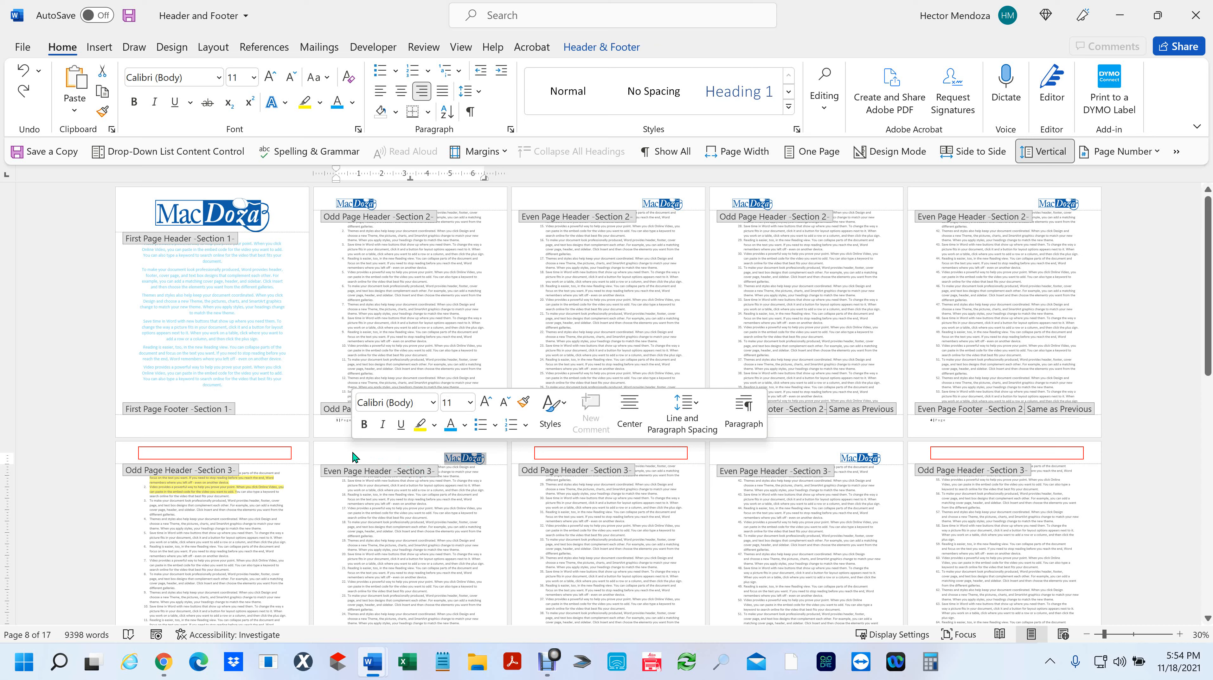
pyautogui.click(353, 453)
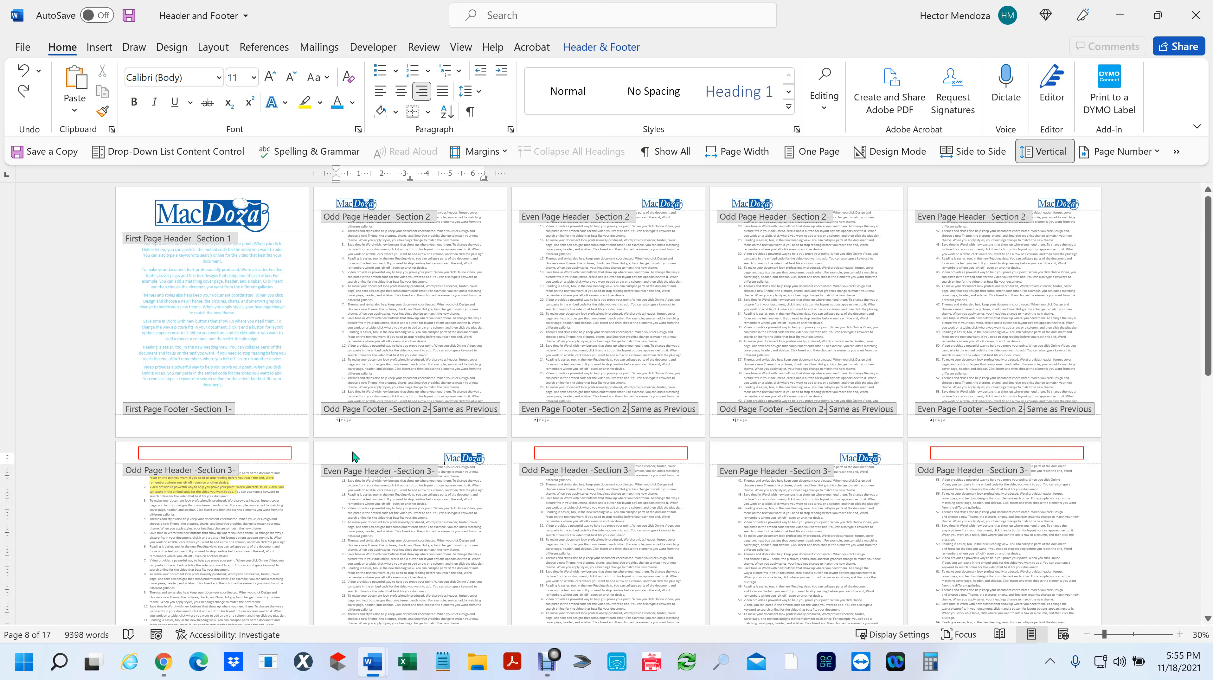
pyautogui.click(614, 46)
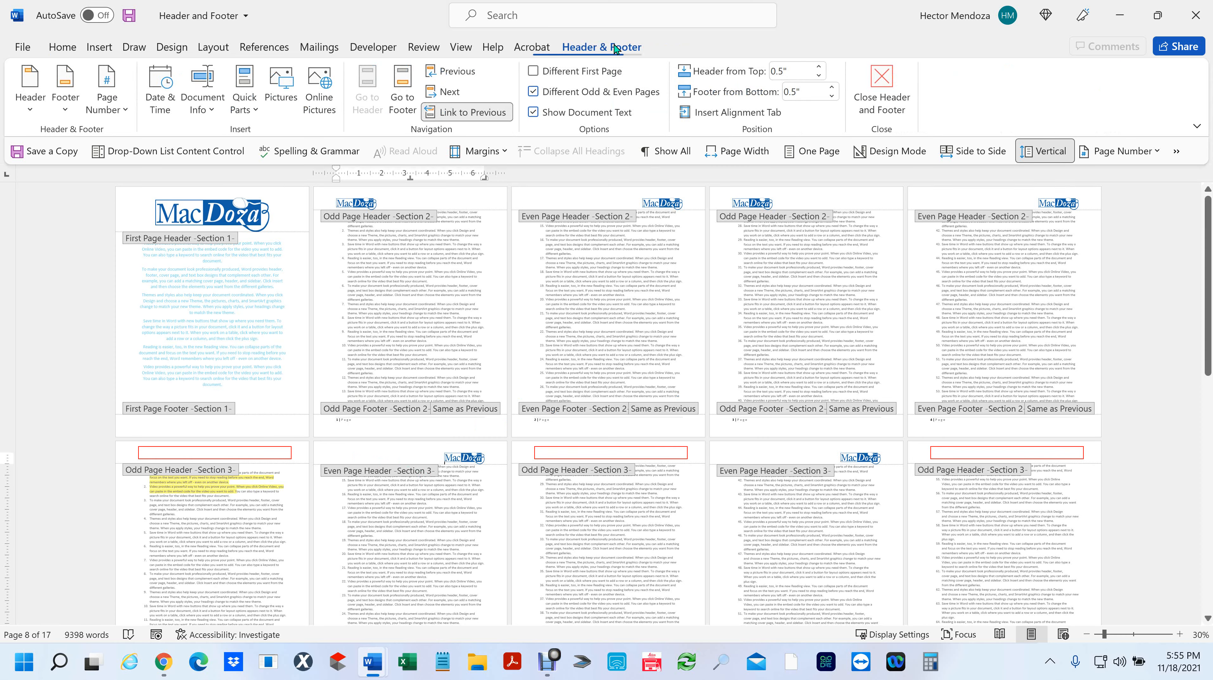
pyautogui.click(461, 114)
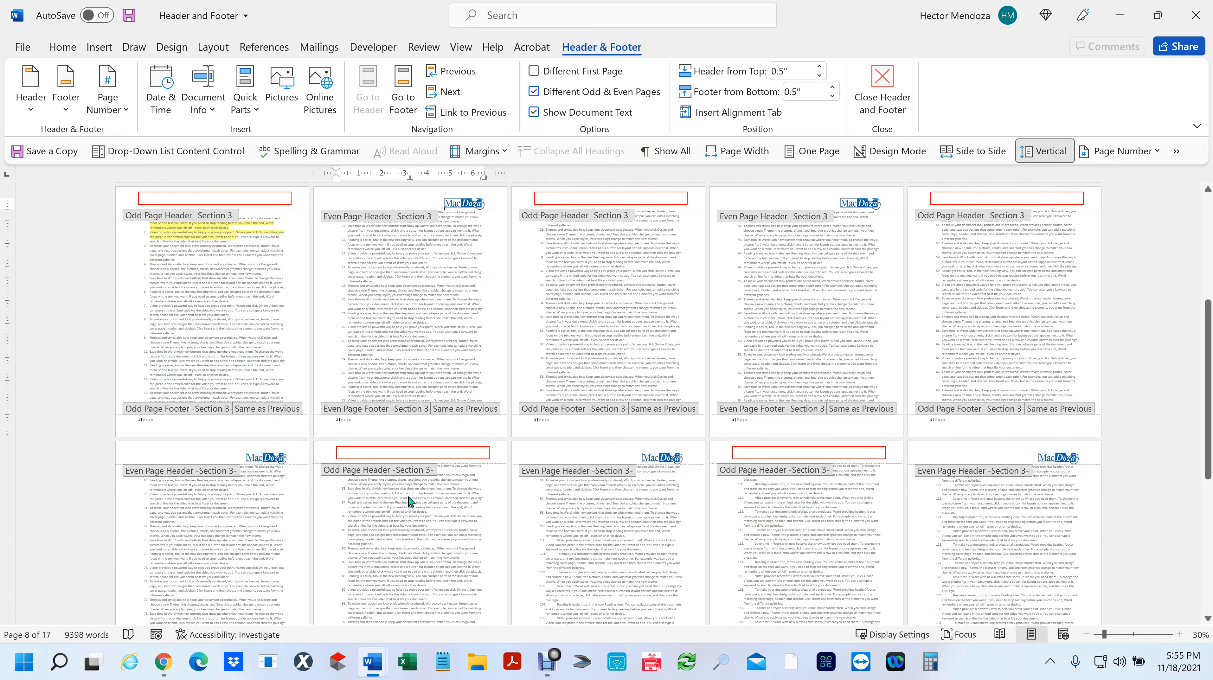
# - Delete the logo from the even page header of section 3 and check the even pages of sections 2 and 3
pyautogui.scroll(8, 409, 497)
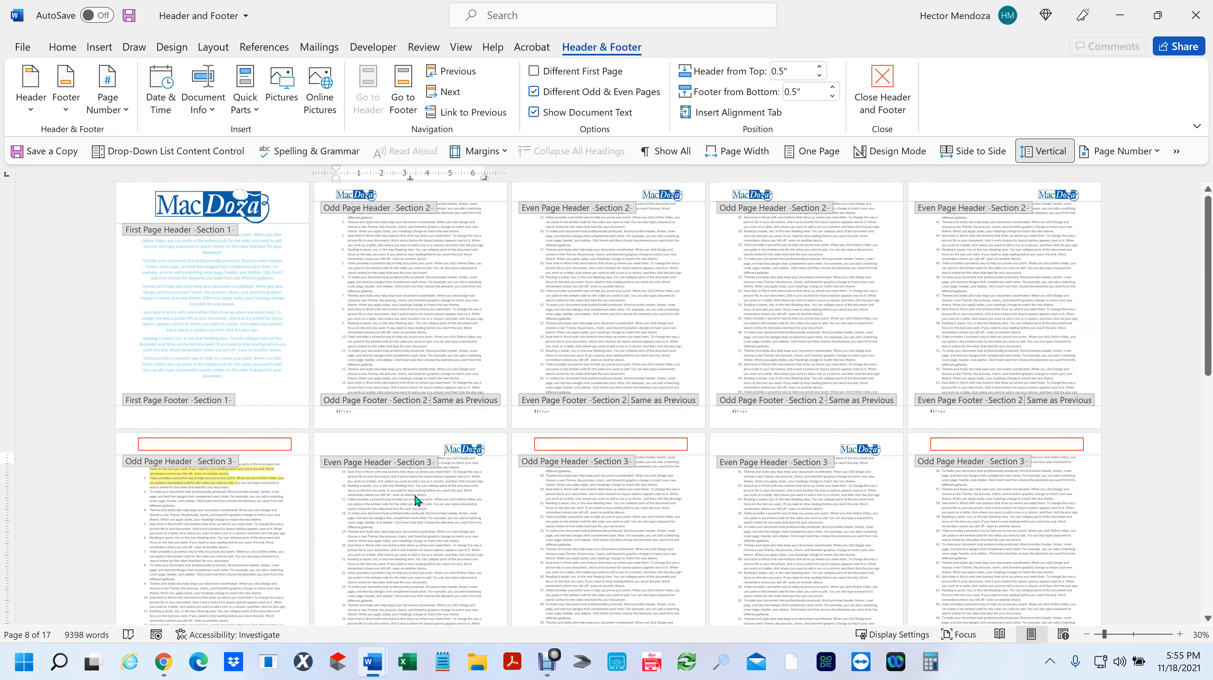
pyautogui.click(462, 458)
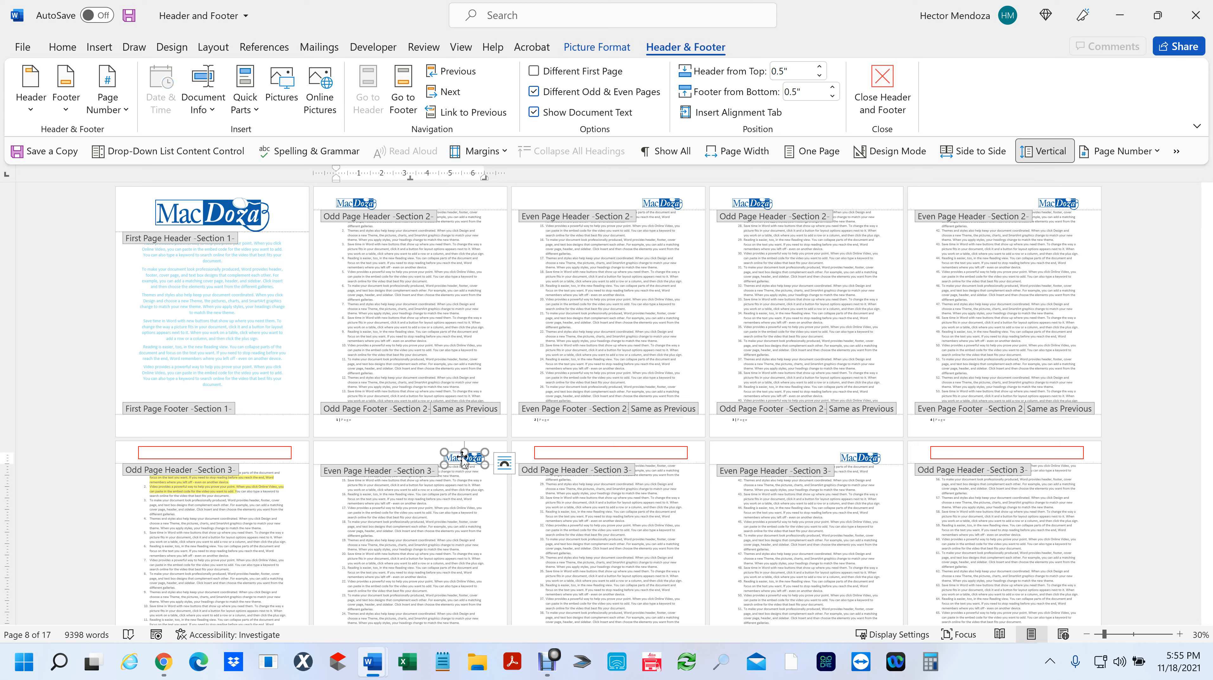
pyautogui.press('Delete')
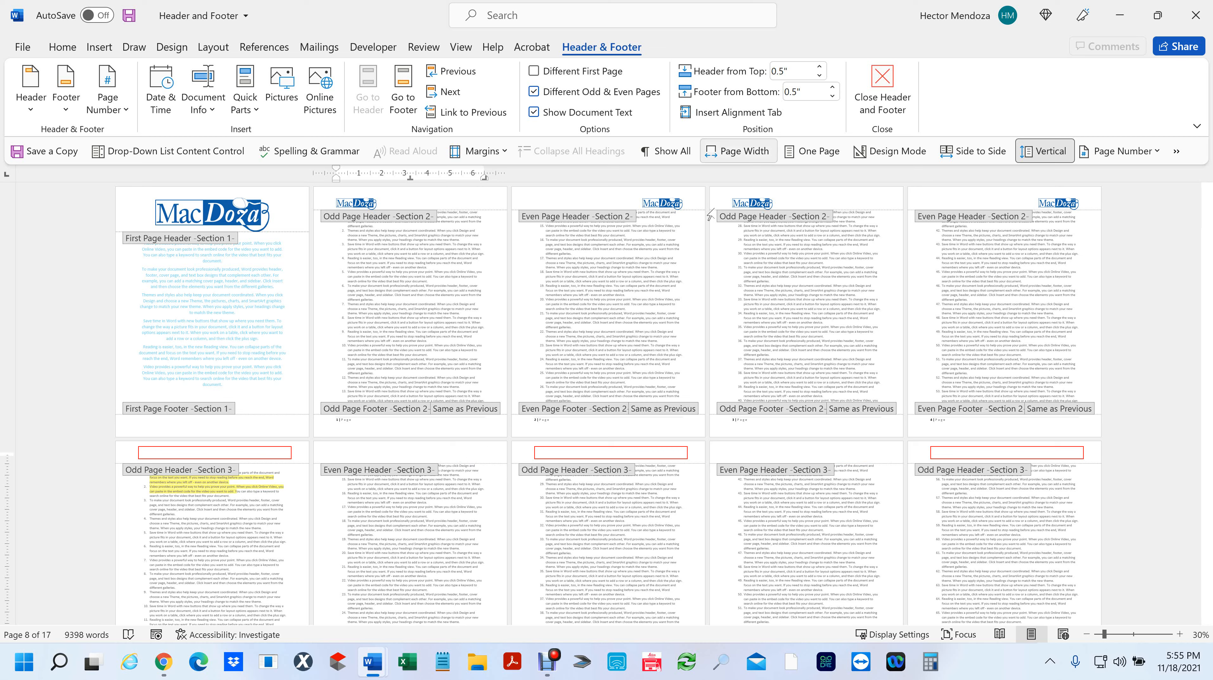
pyautogui.scroll(-2, 671, 338)
pyautogui.scroll(-5, 670, 338)
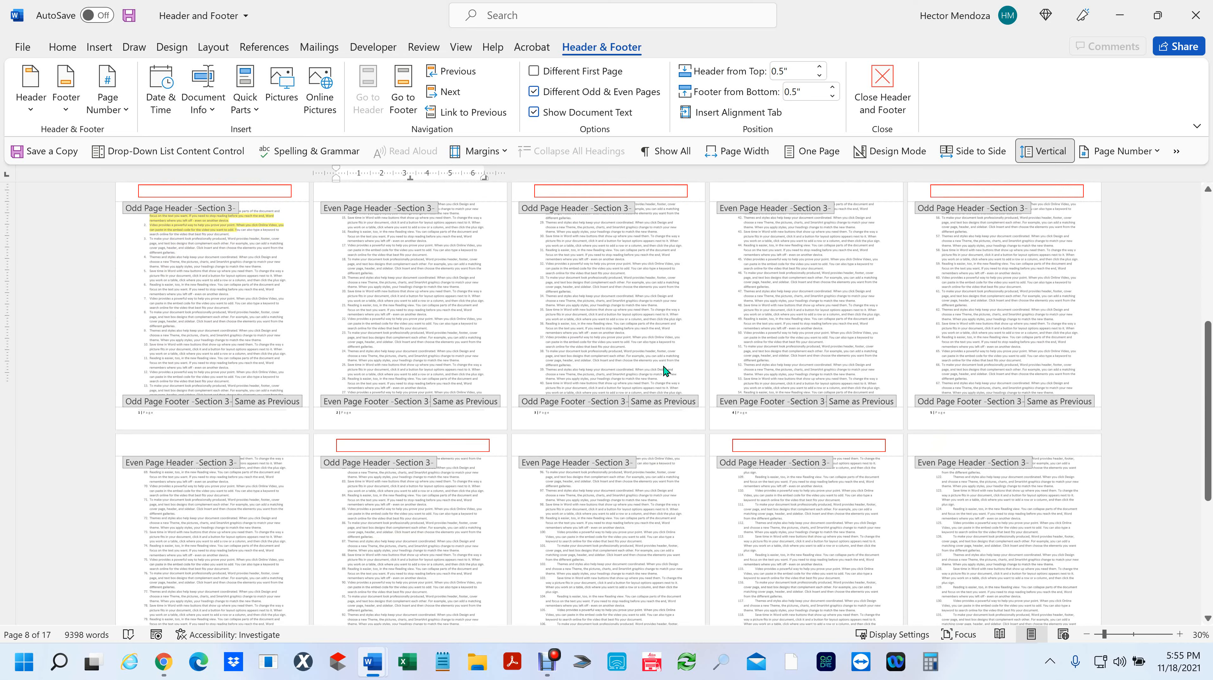
pyautogui.scroll(4, 662, 371)
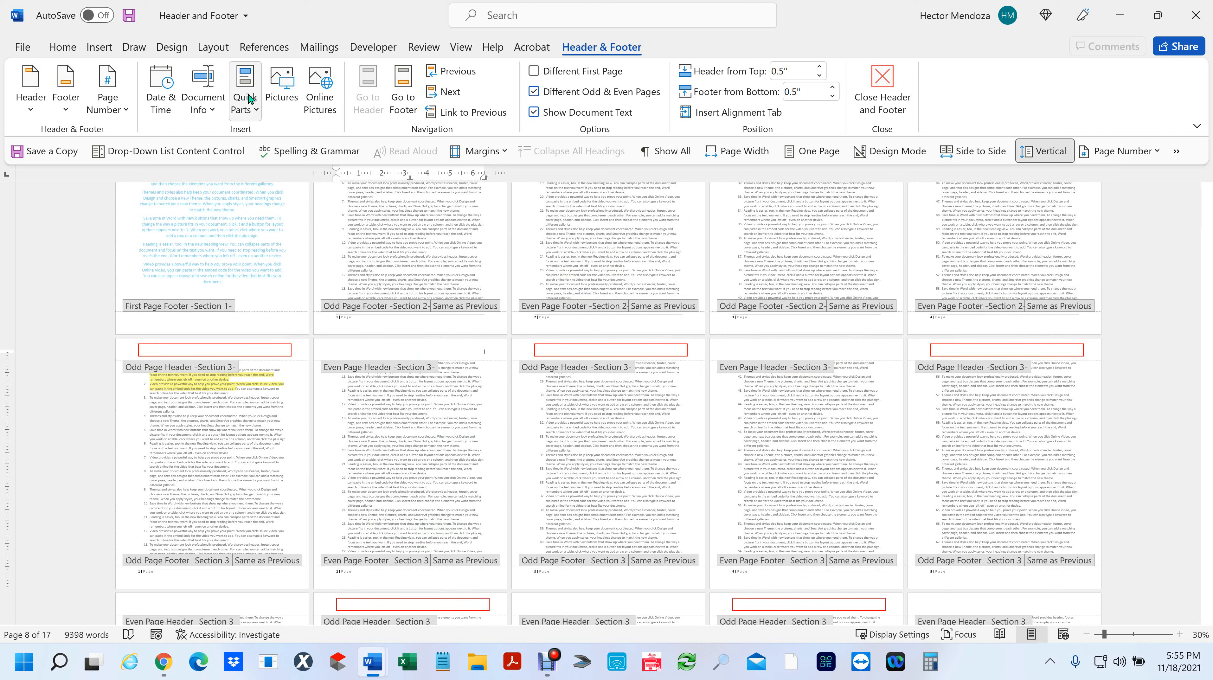
# - Draw a rounded-corner rectangle about 6.44" wide and 0.43" high across the even page header of section 3
pyautogui.click(98, 47)
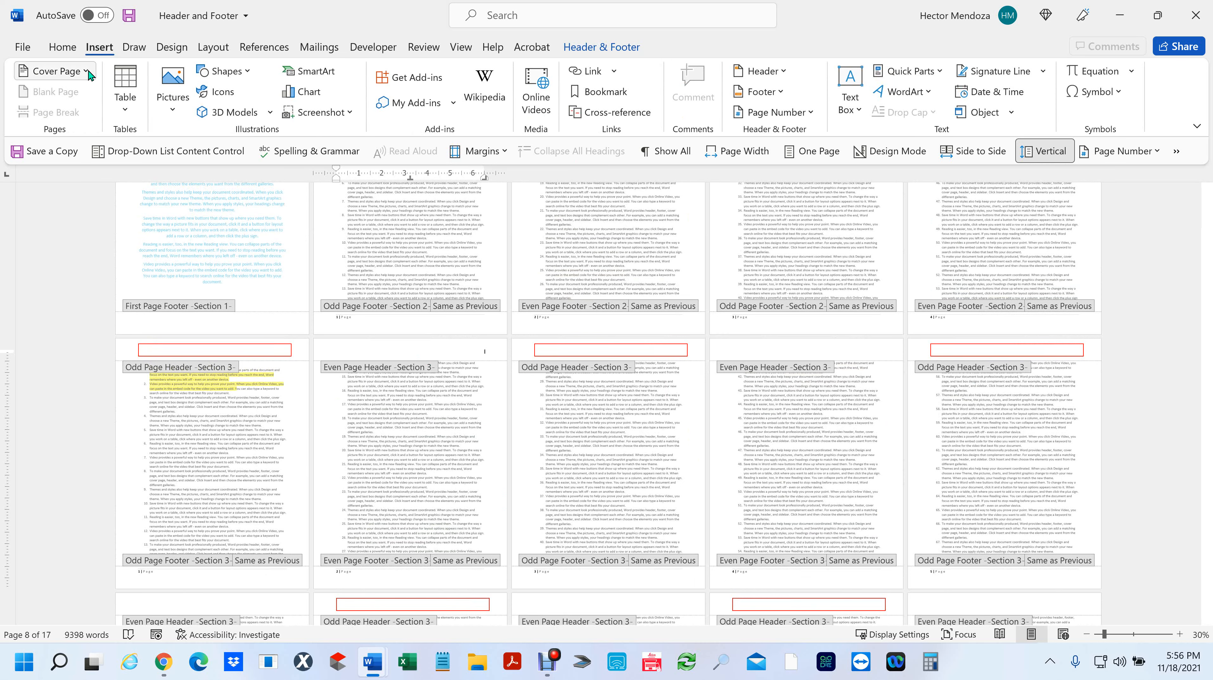
pyautogui.click(245, 71)
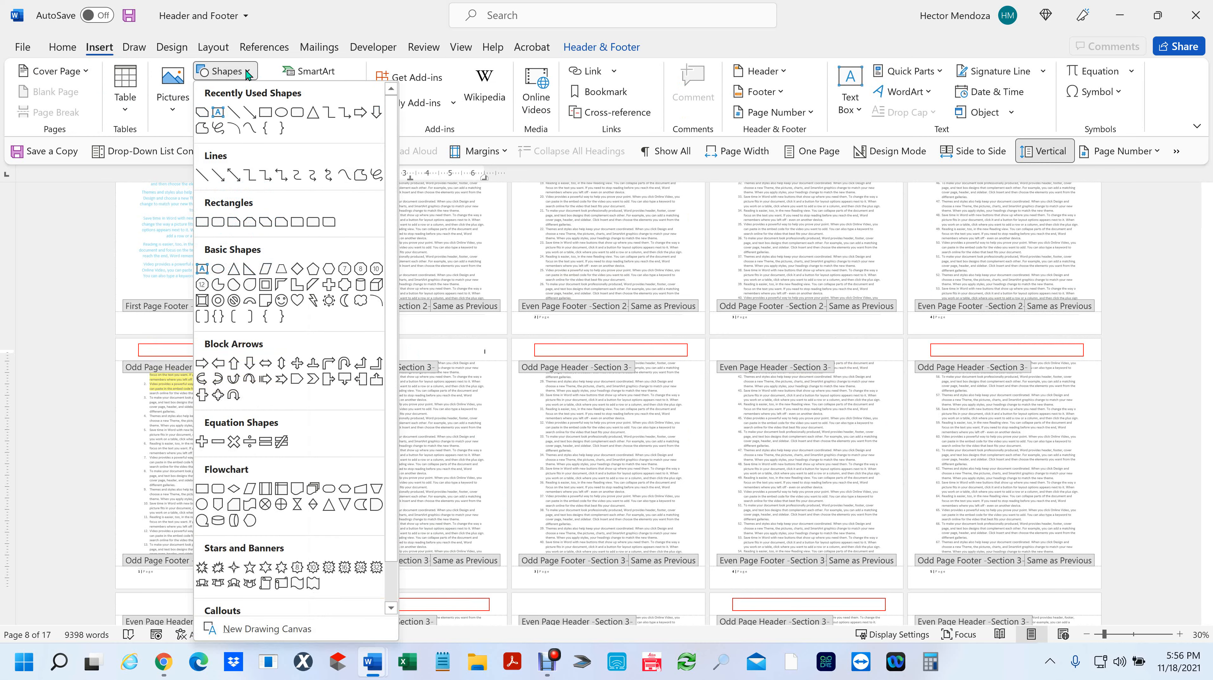
pyautogui.scroll(-1, 294, 210)
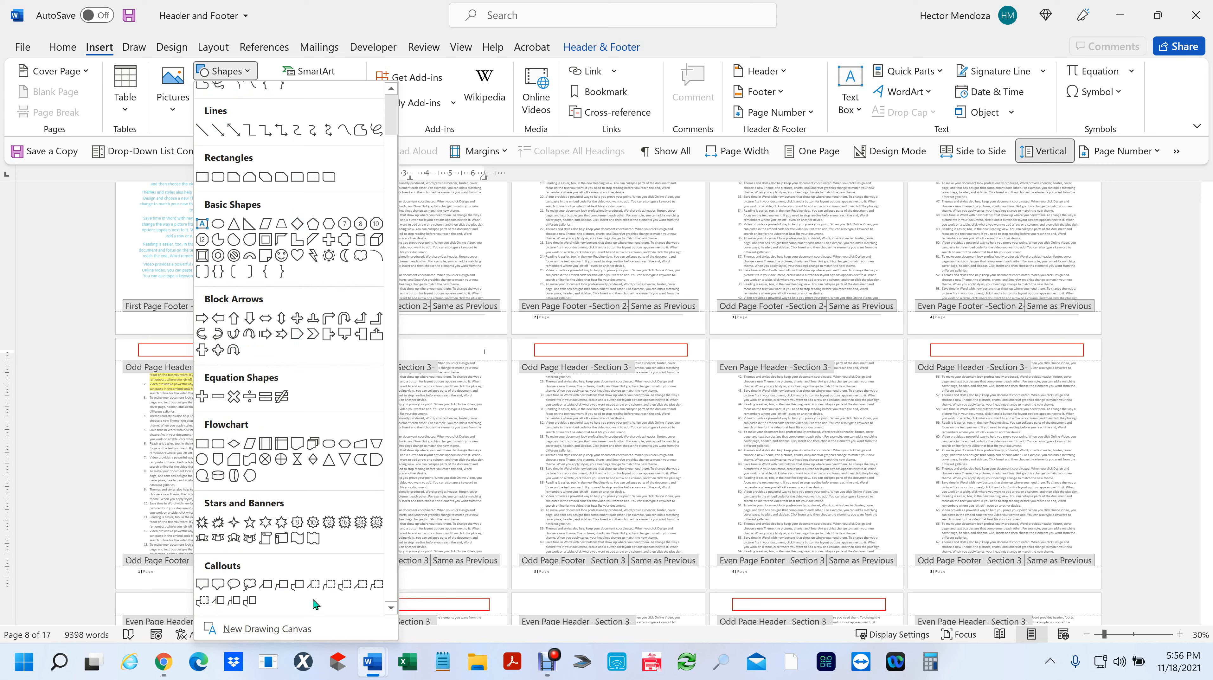
pyautogui.scroll(1, 323, 251)
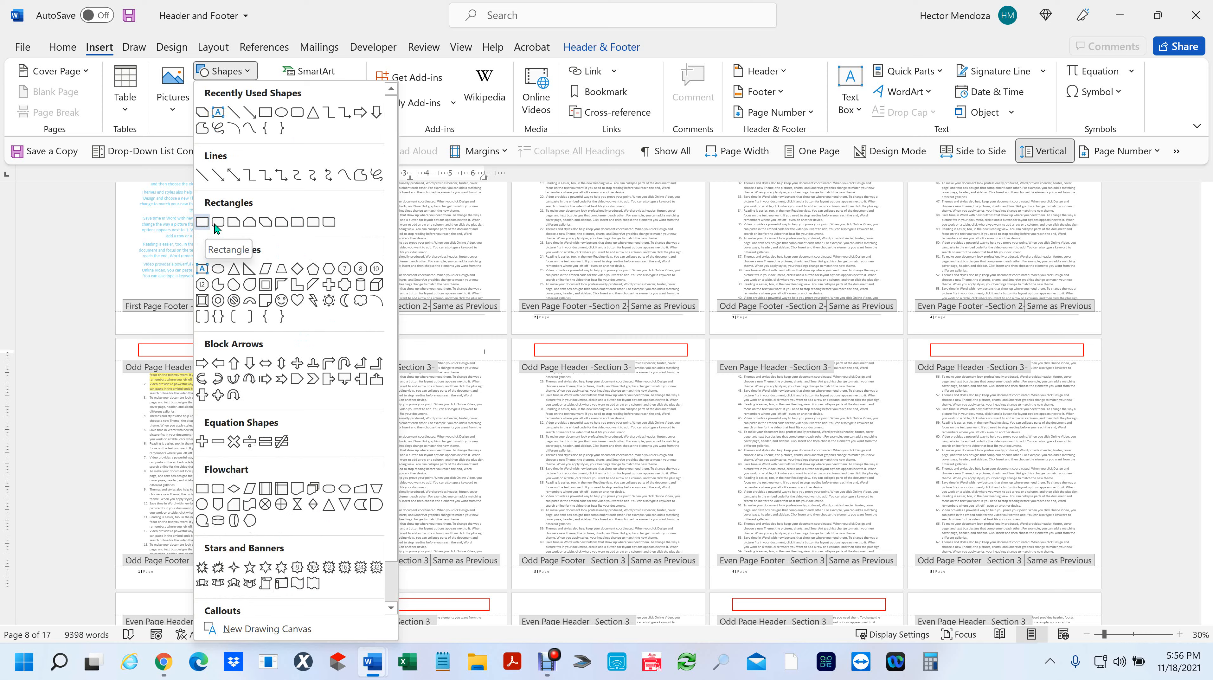
pyautogui.click(234, 223)
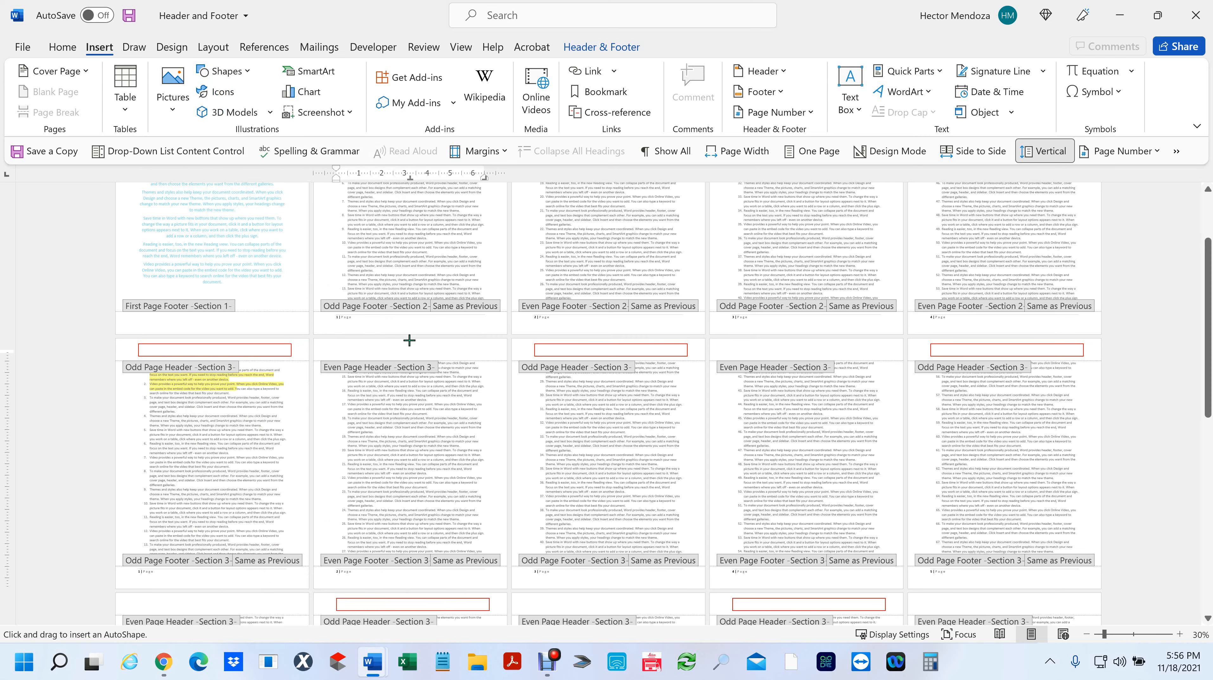
pyautogui.moveTo(335, 342); pyautogui.dragTo(481, 353)
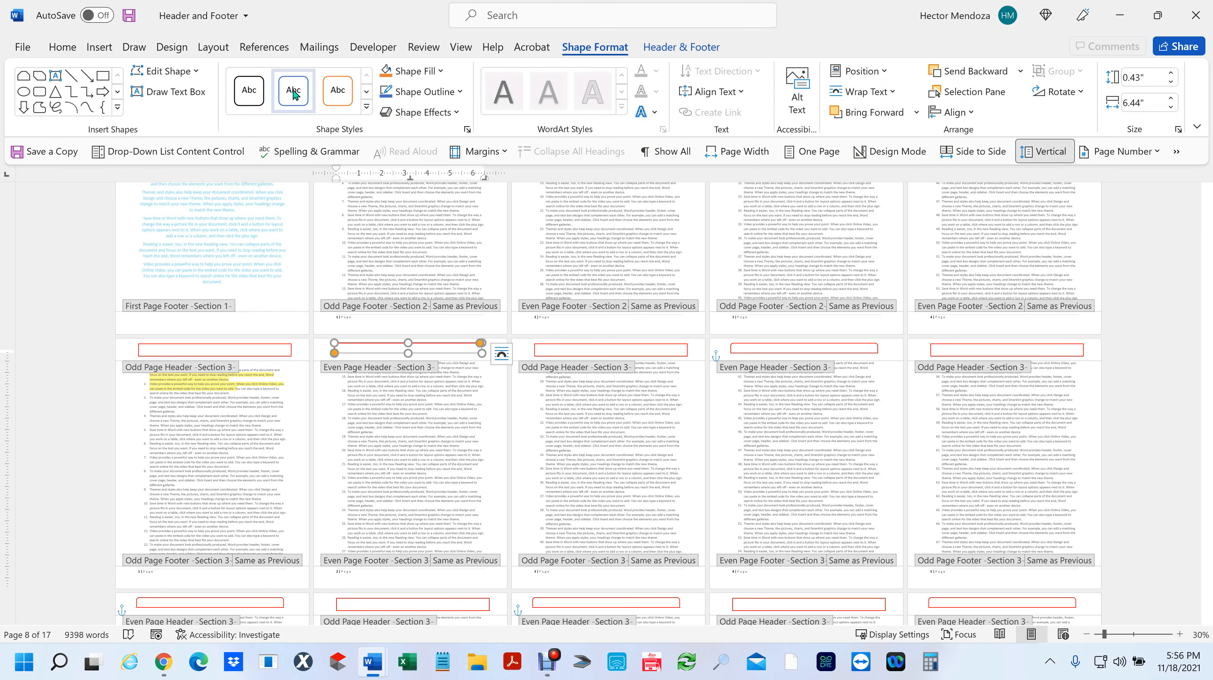
# - Give the even page header rectangle in section 3 a blue outline with a weight of 4½ pt
pyautogui.click(462, 94)
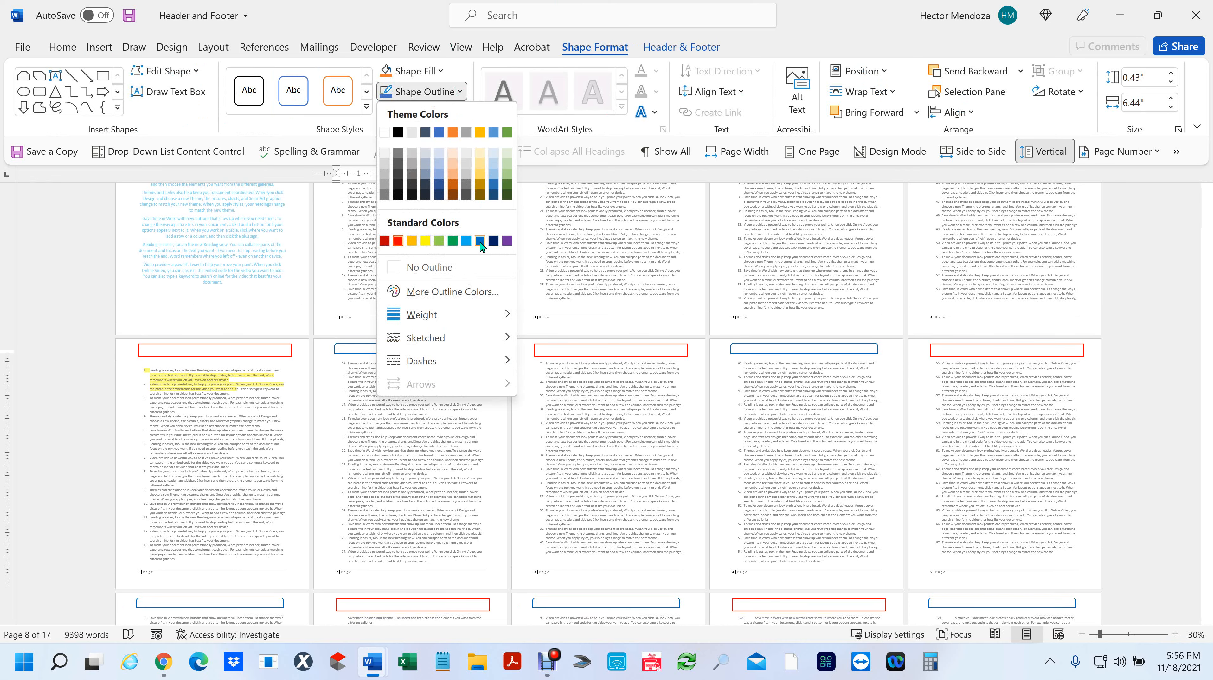
pyautogui.click(480, 242)
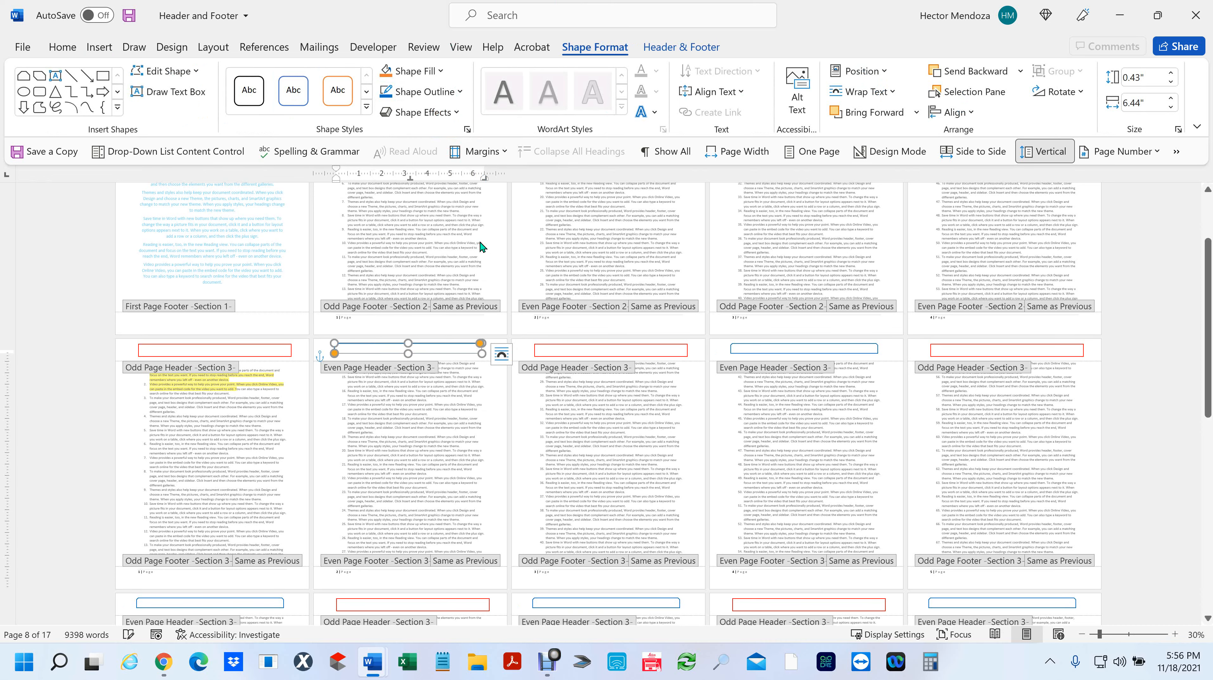
pyautogui.click(460, 93)
pyautogui.moveTo(490, 314)
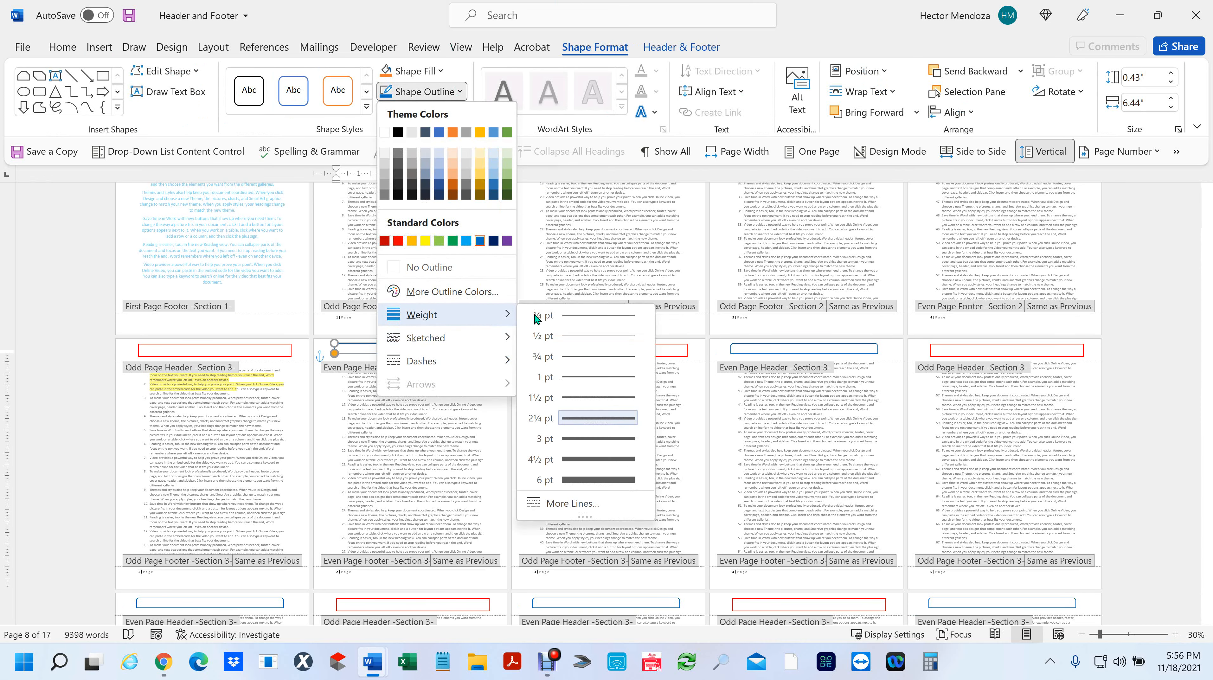
pyautogui.click(603, 459)
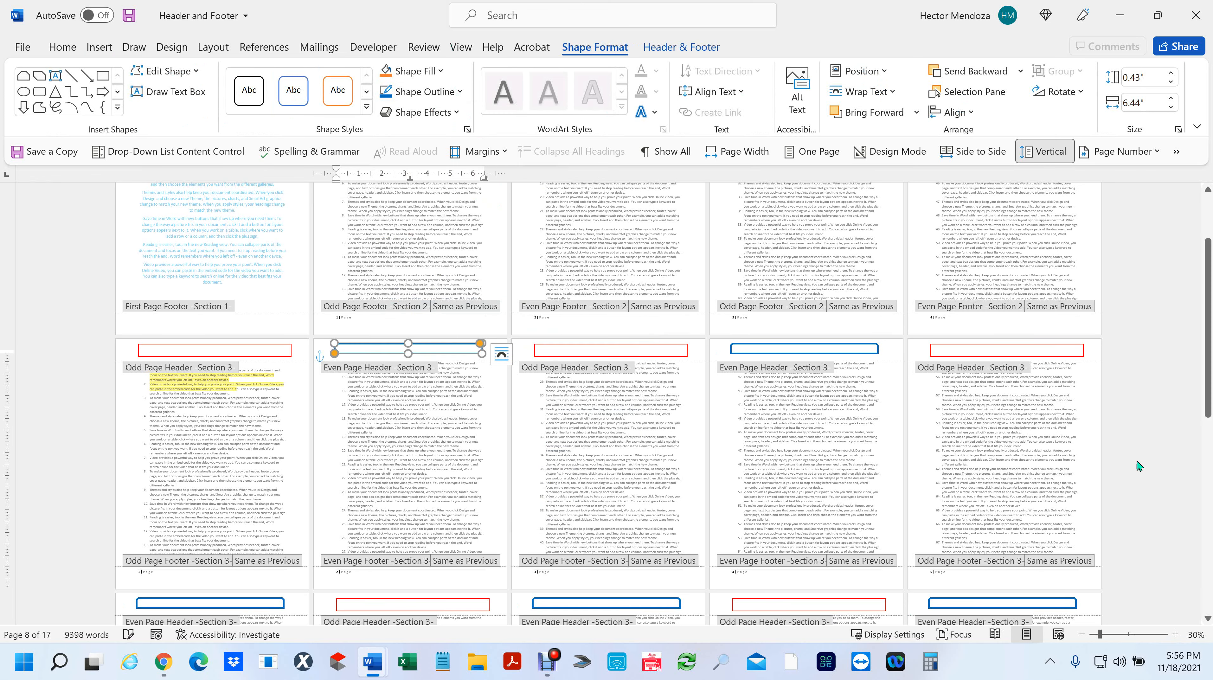
pyautogui.click(1173, 441)
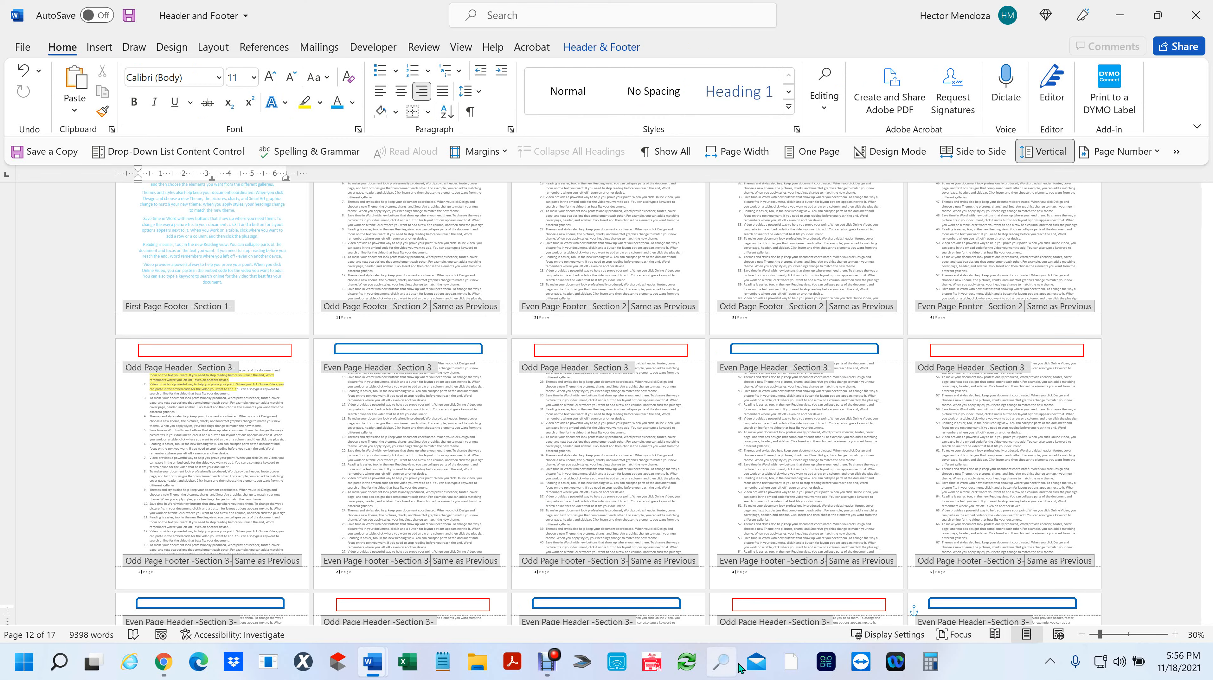
# - Set the zoom to 40% and compare the header graphics where section 2 ends and section 3 begins
pyautogui.keyDown('ctrl'); pyautogui.scroll(-2, 599, 399); pyautogui.keyUp('ctrl')
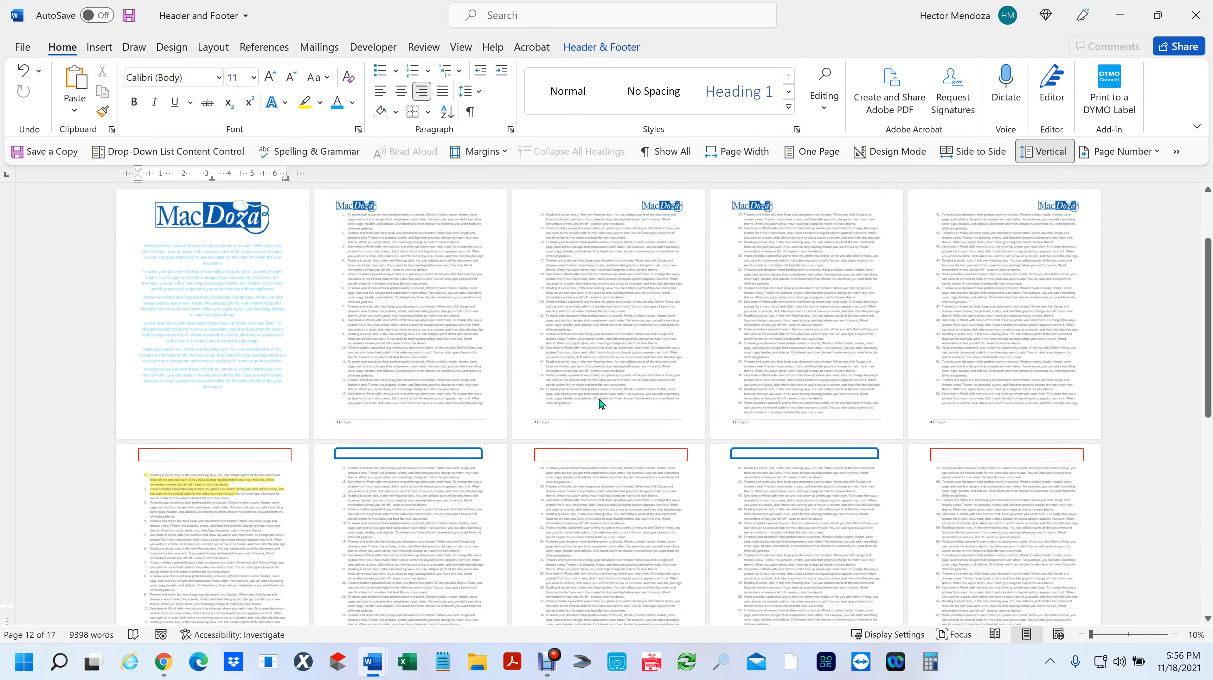
pyautogui.keyDown('ctrl'); pyautogui.scroll(3, 599, 403); pyautogui.keyUp('ctrl')
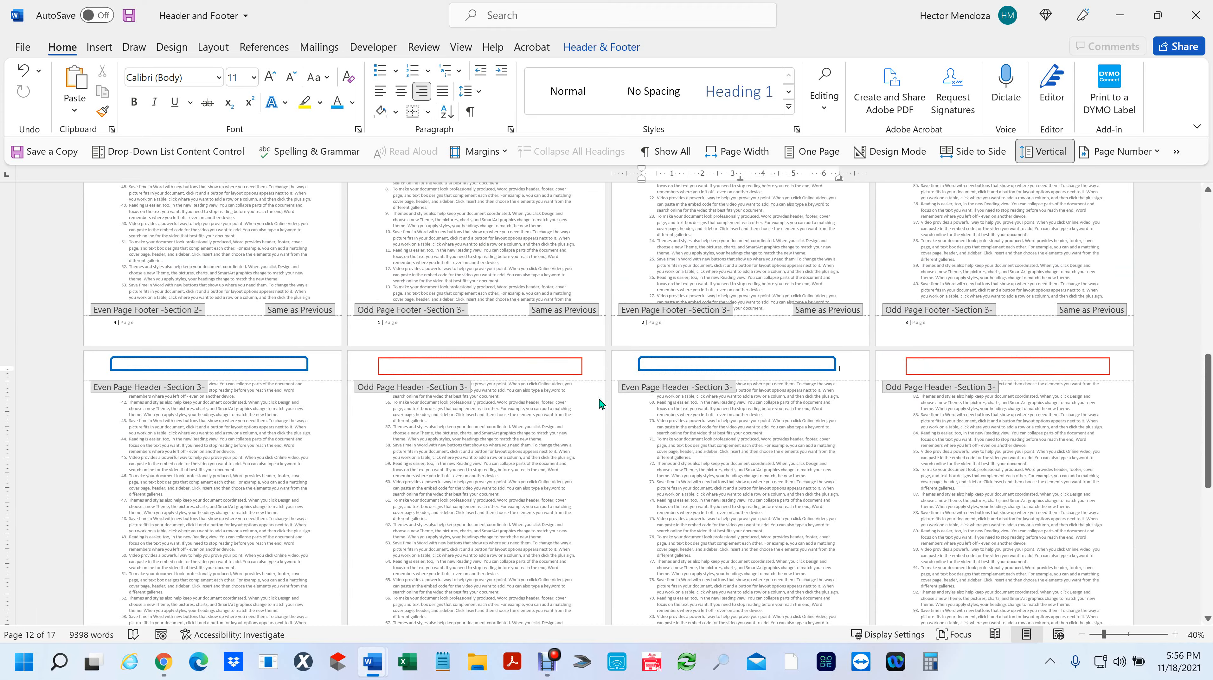
pyautogui.scroll(5, 601, 404)
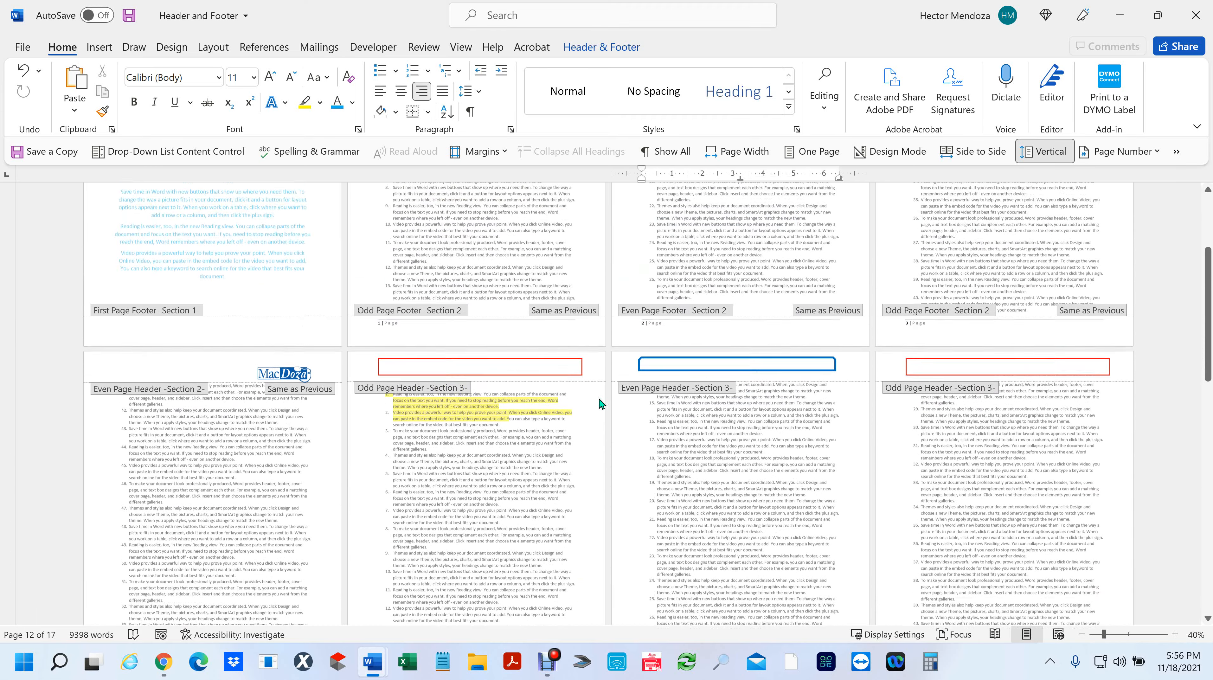
# - Select the blue rectangle in section 3's even page header and view the built-in header designs without applying one
pyautogui.click(677, 445)
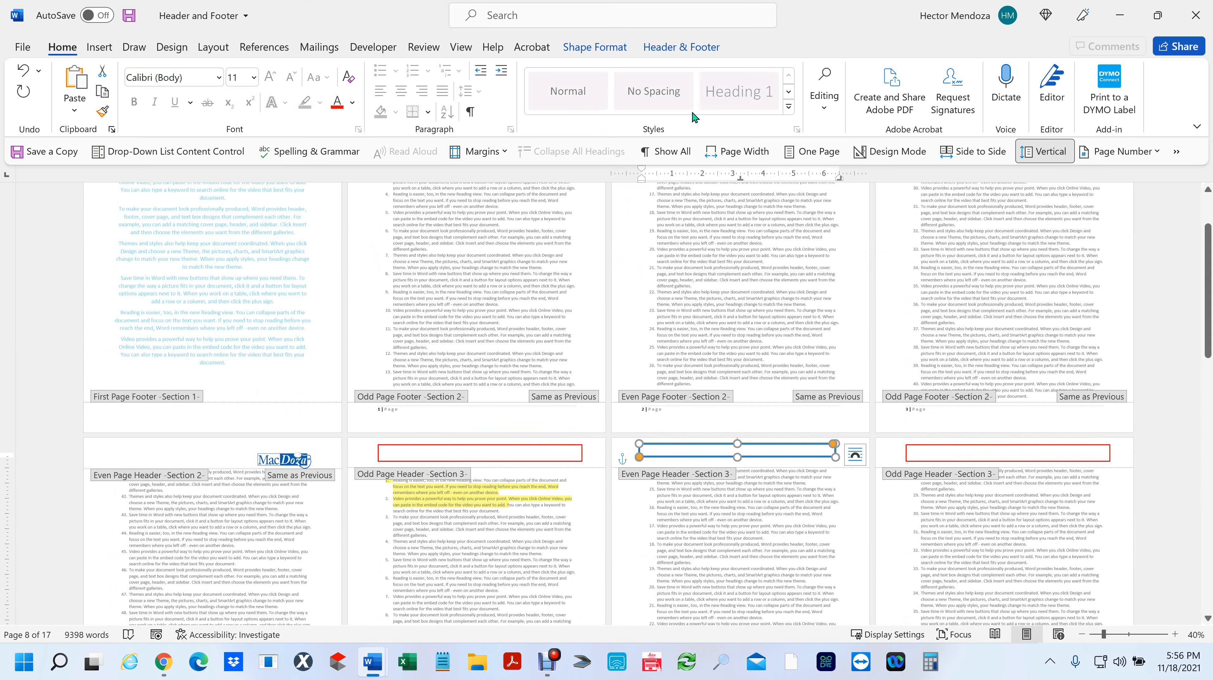
pyautogui.click(660, 47)
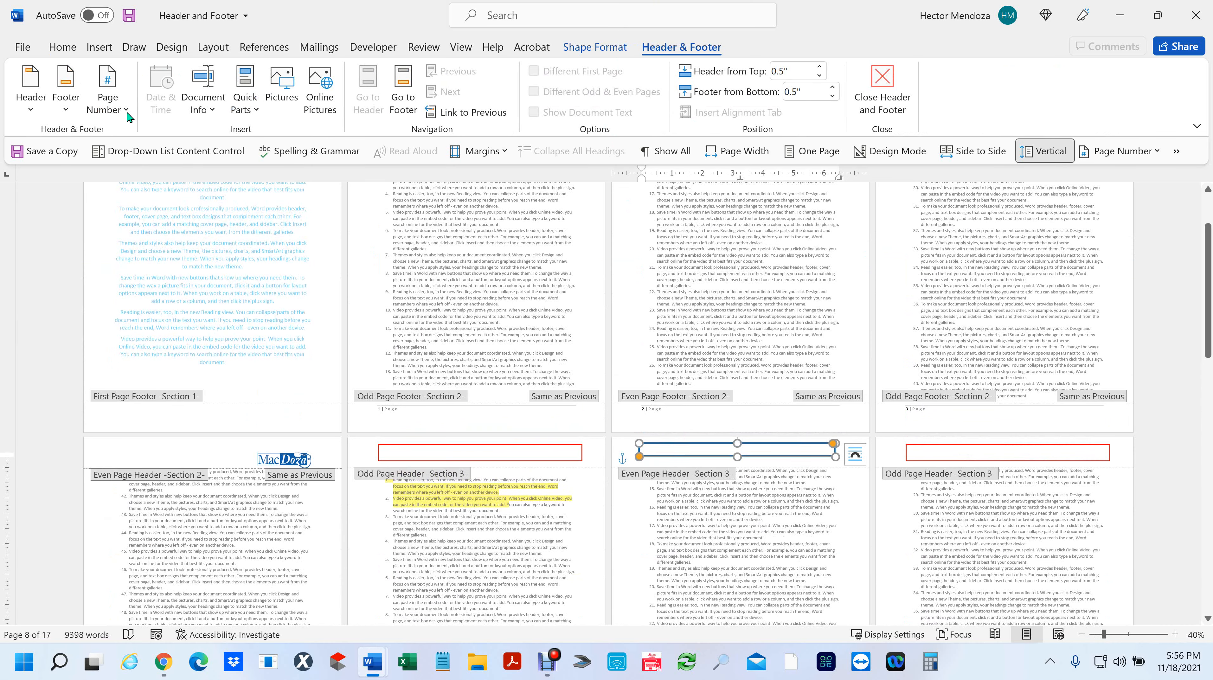
pyautogui.click(31, 110)
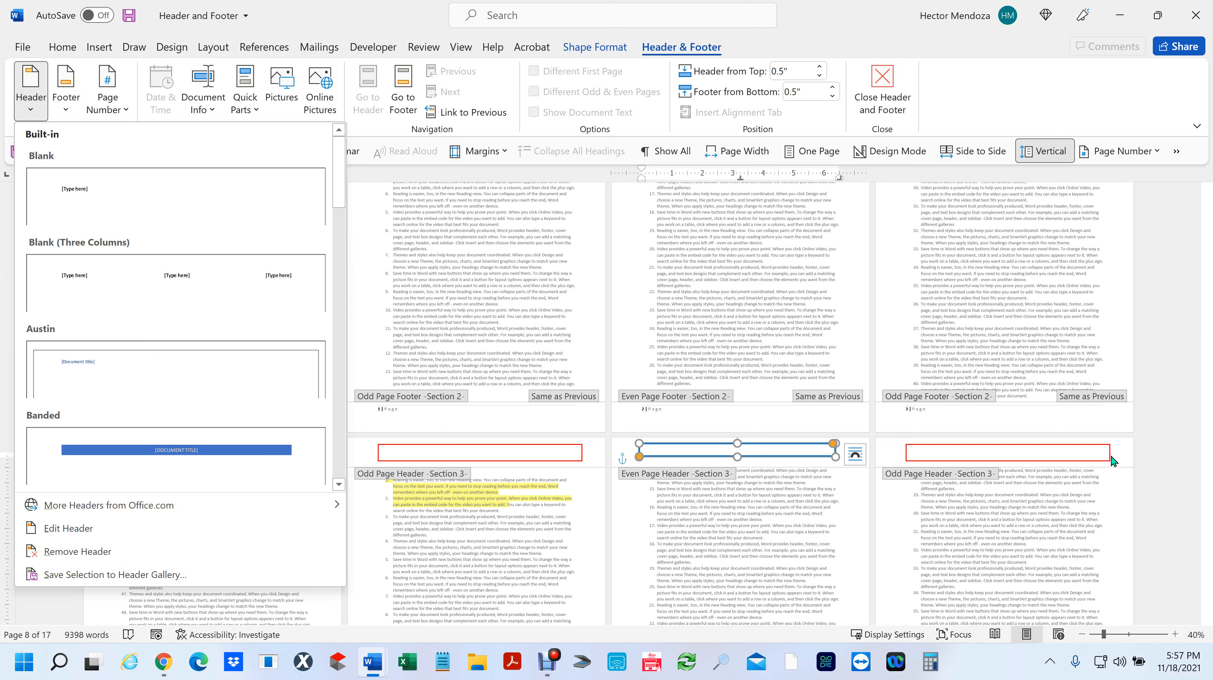
pyautogui.click(1138, 452)
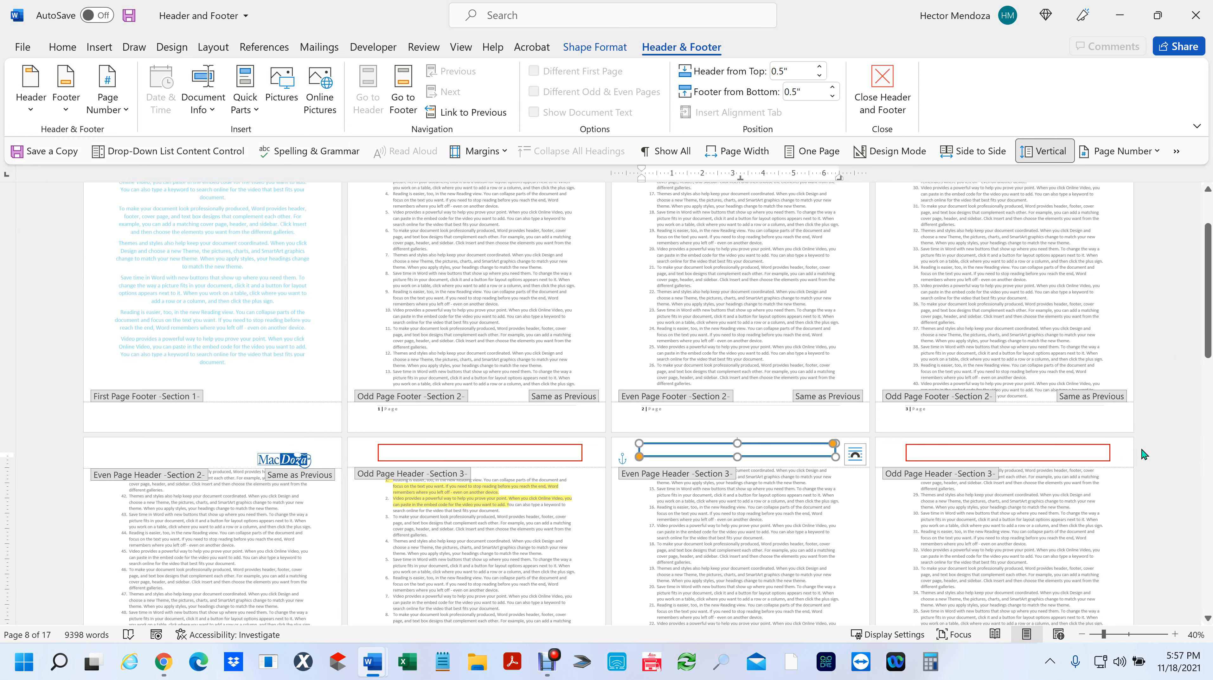
pyautogui.click(1108, 495)
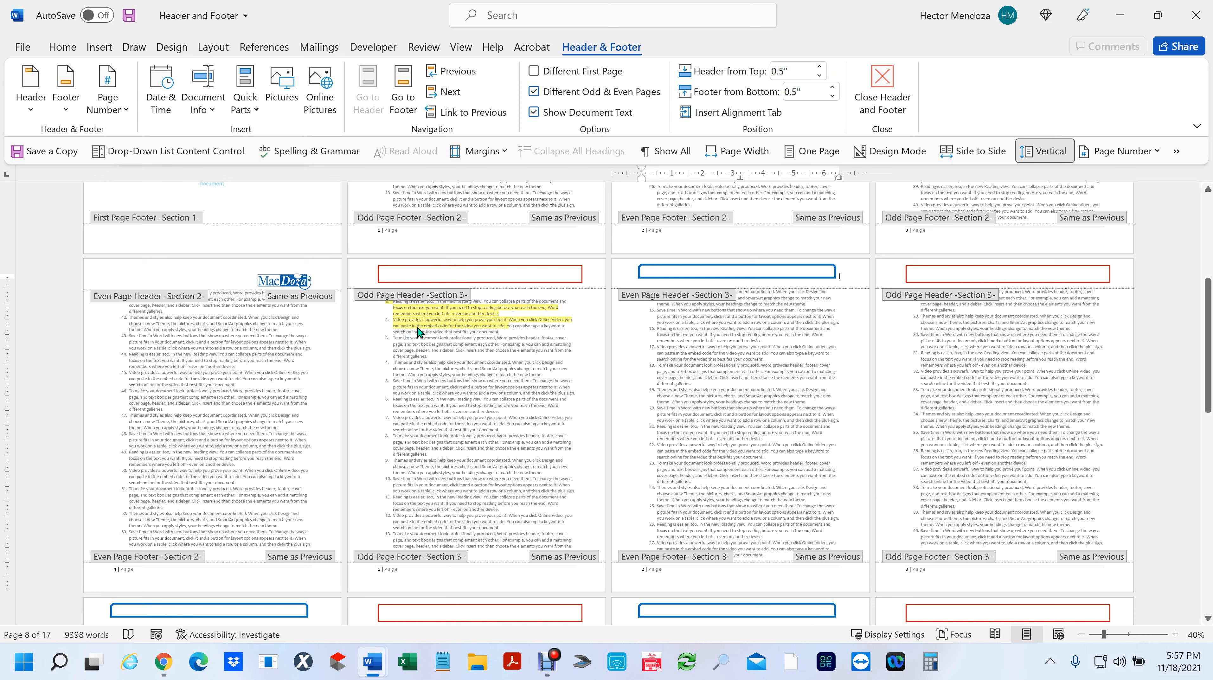
# - Close header editing and remove the highlighting from the first two list items of section 3
pyautogui.doubleClick(401, 360)
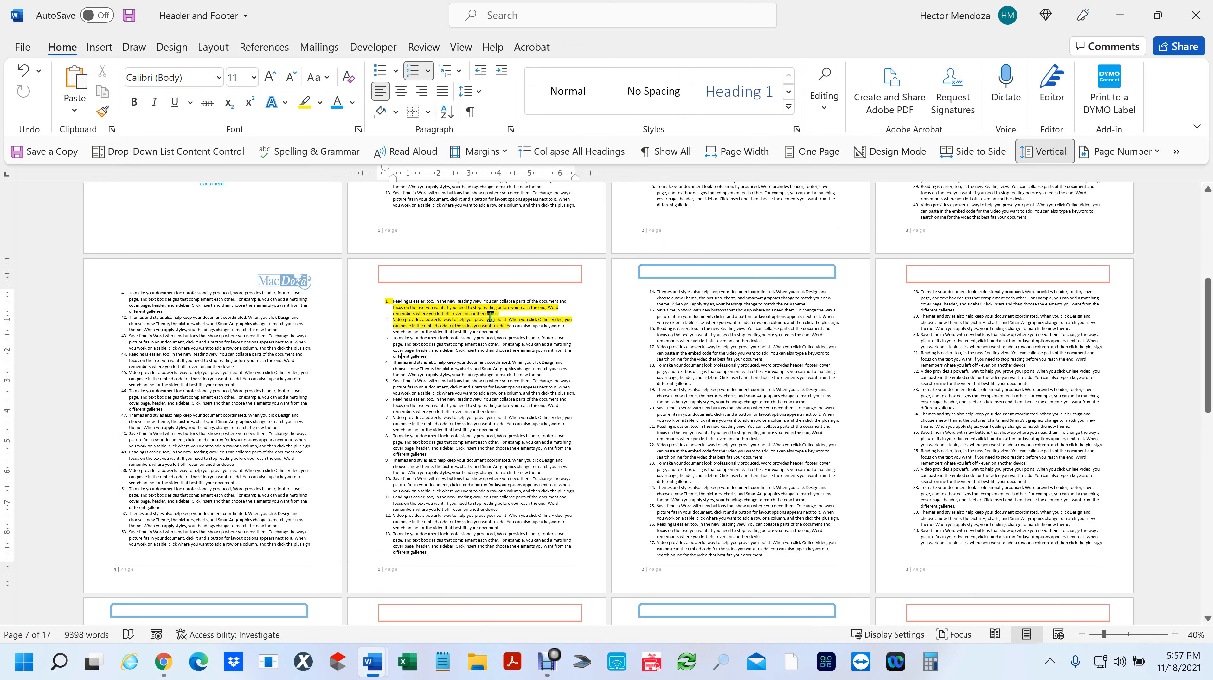
pyautogui.moveTo(522, 332); pyautogui.dragTo(361, 301)
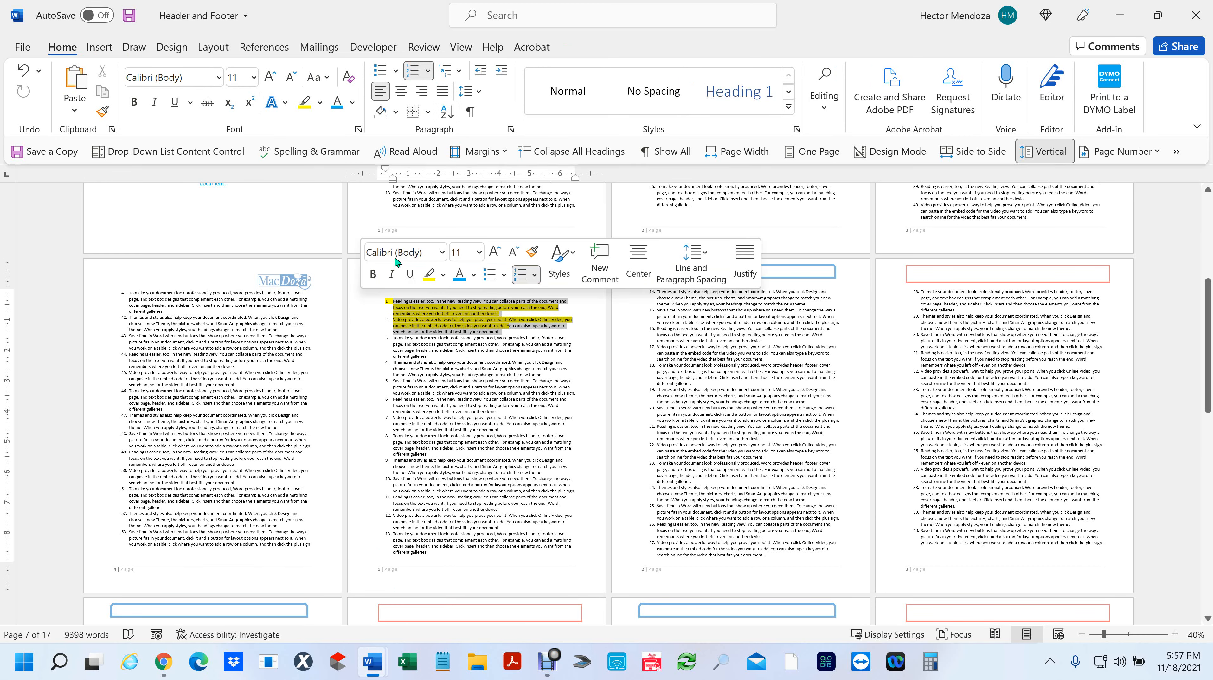
pyautogui.click(321, 102)
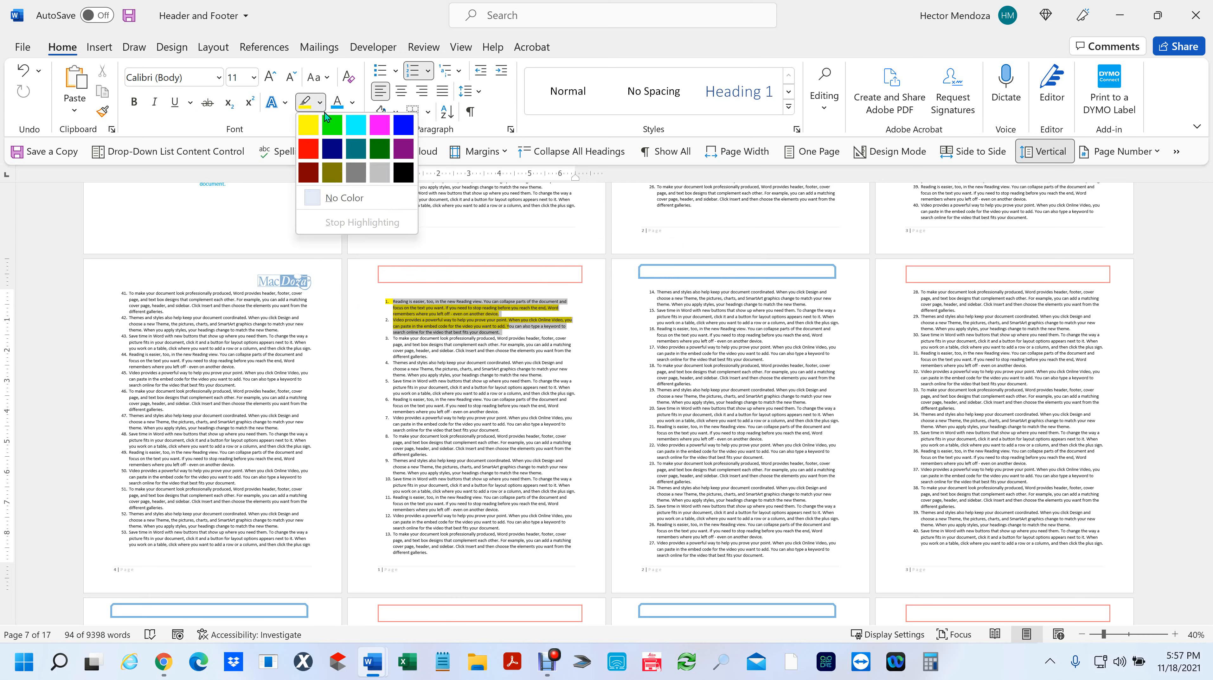
pyautogui.click(313, 202)
pyautogui.click(476, 362)
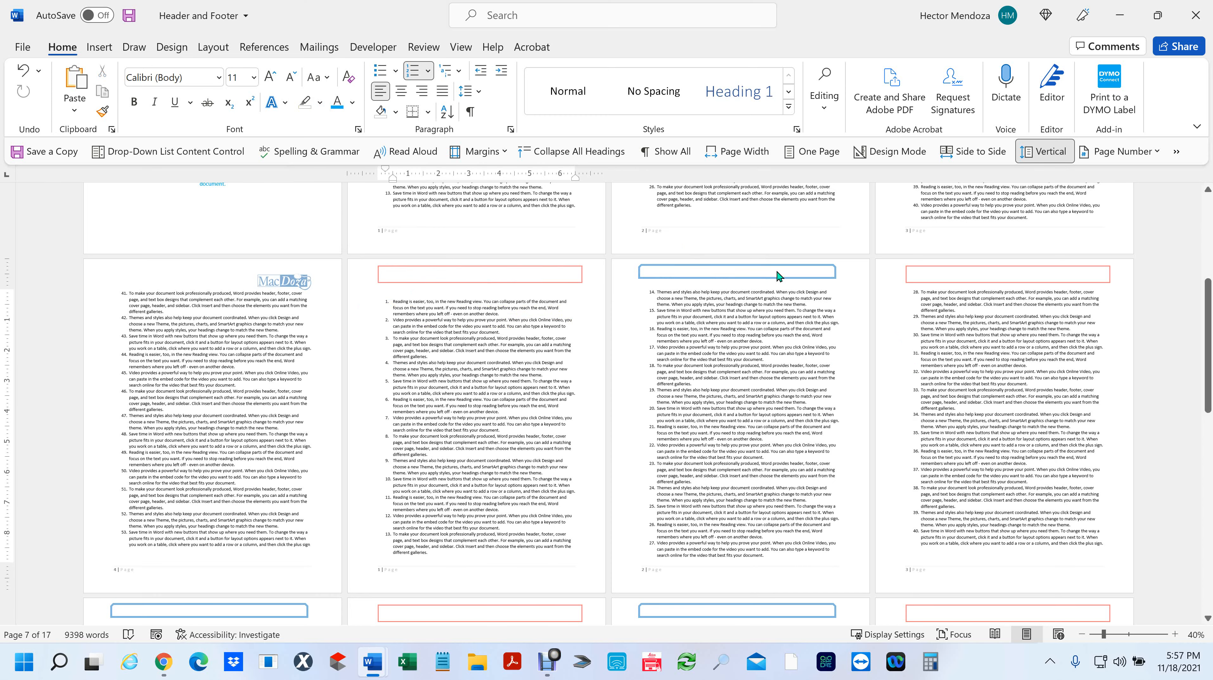
# - Zoom out to 30% and highlight the opening lines of page 13 in section 3 in yellow
pyautogui.scroll(-1, 490, 401)
pyautogui.scroll(-10, 489, 401)
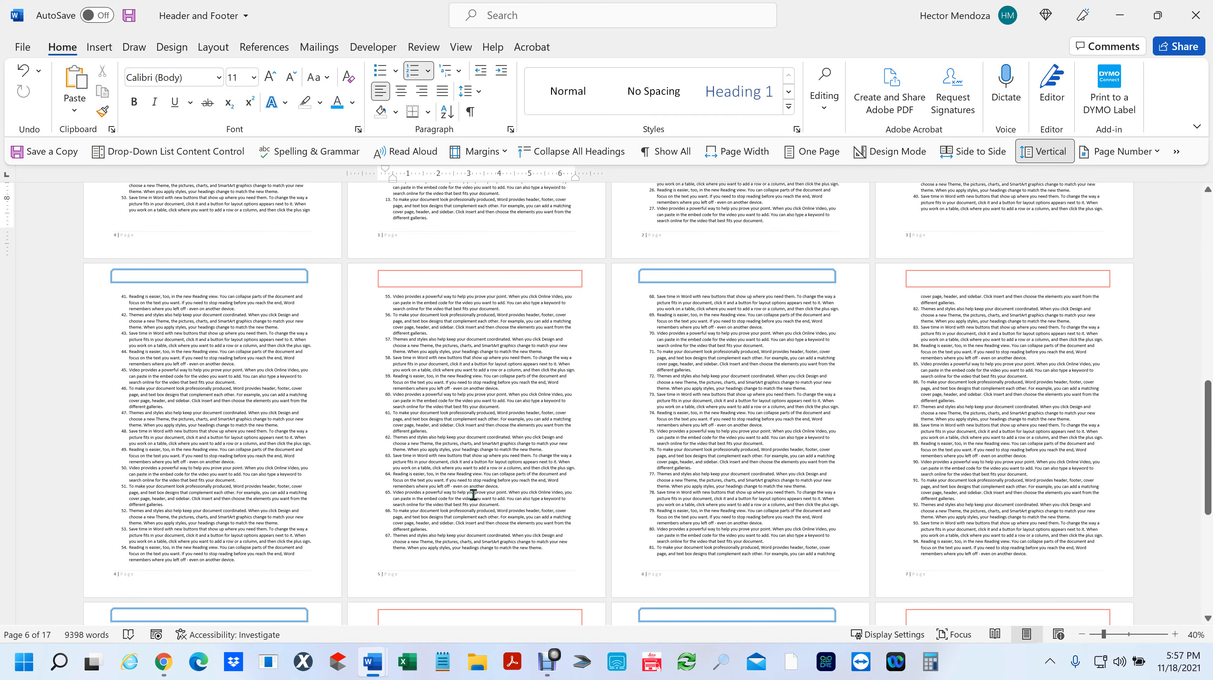
pyautogui.scroll(-1, 473, 496)
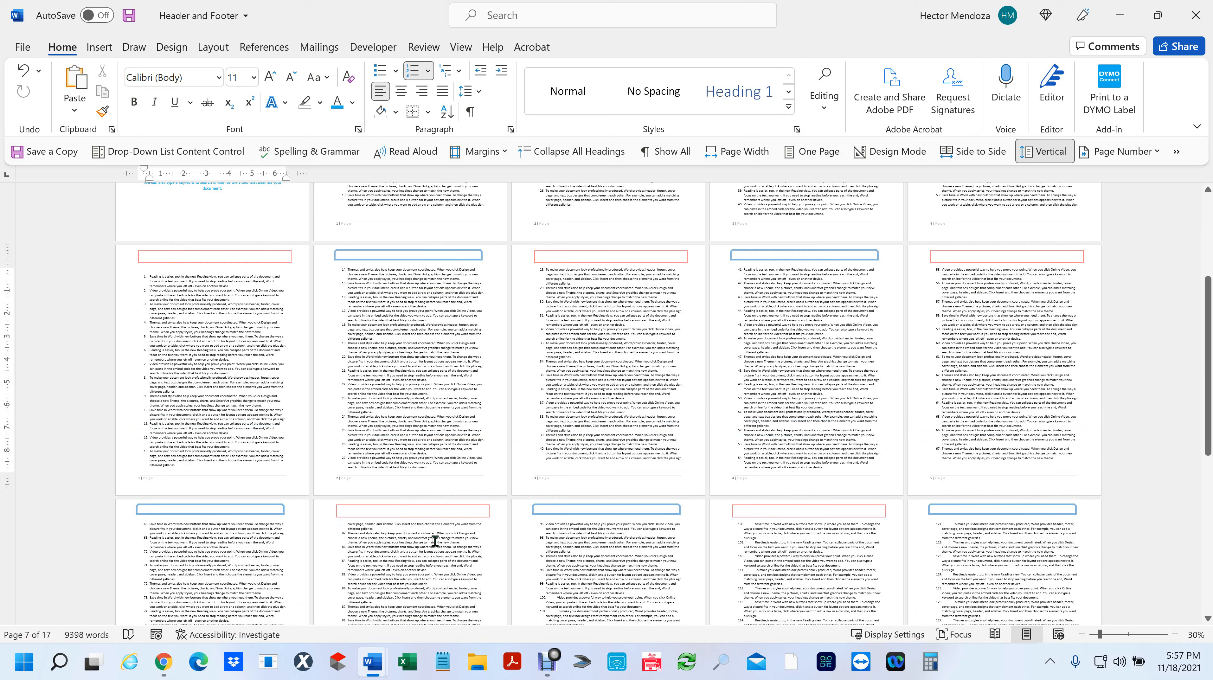
pyautogui.moveTo(475, 549); pyautogui.dragTo(330, 524)
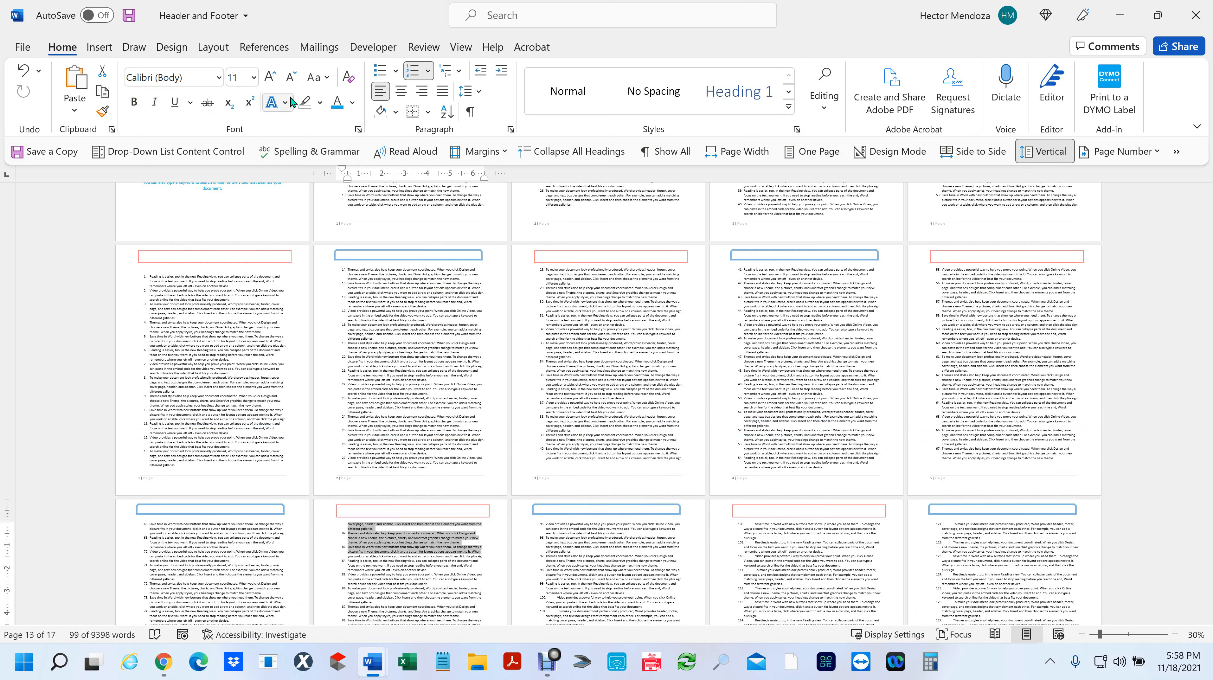
pyautogui.click(320, 102)
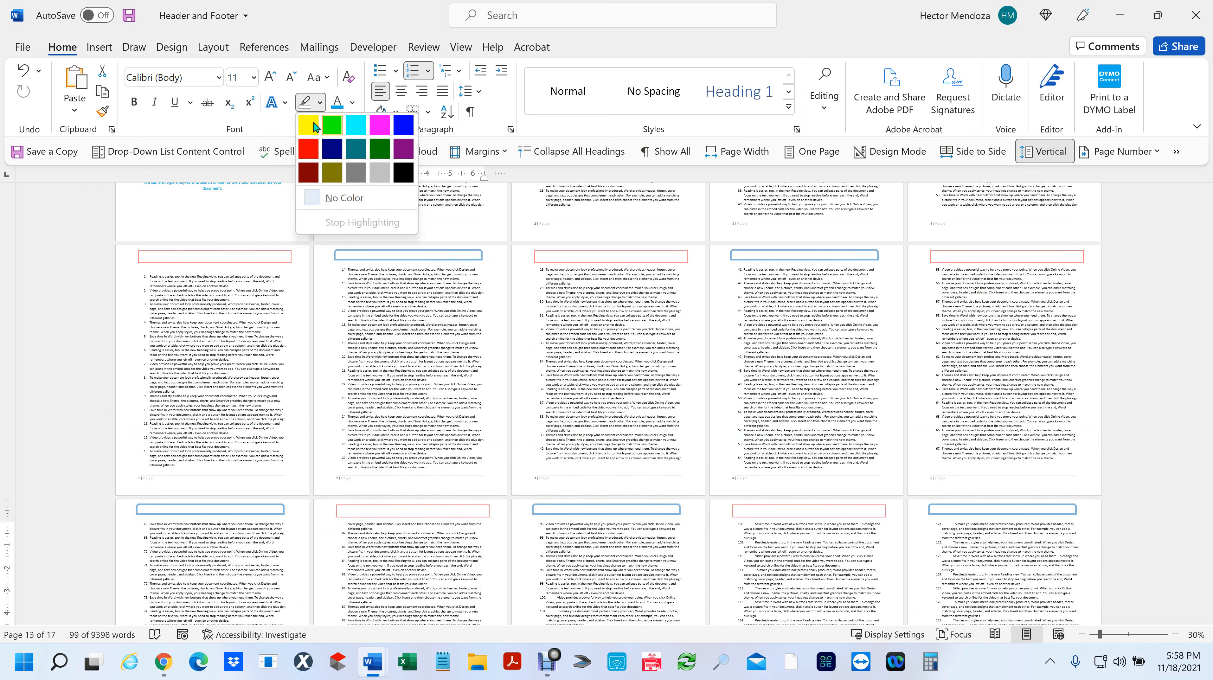
pyautogui.click(309, 120)
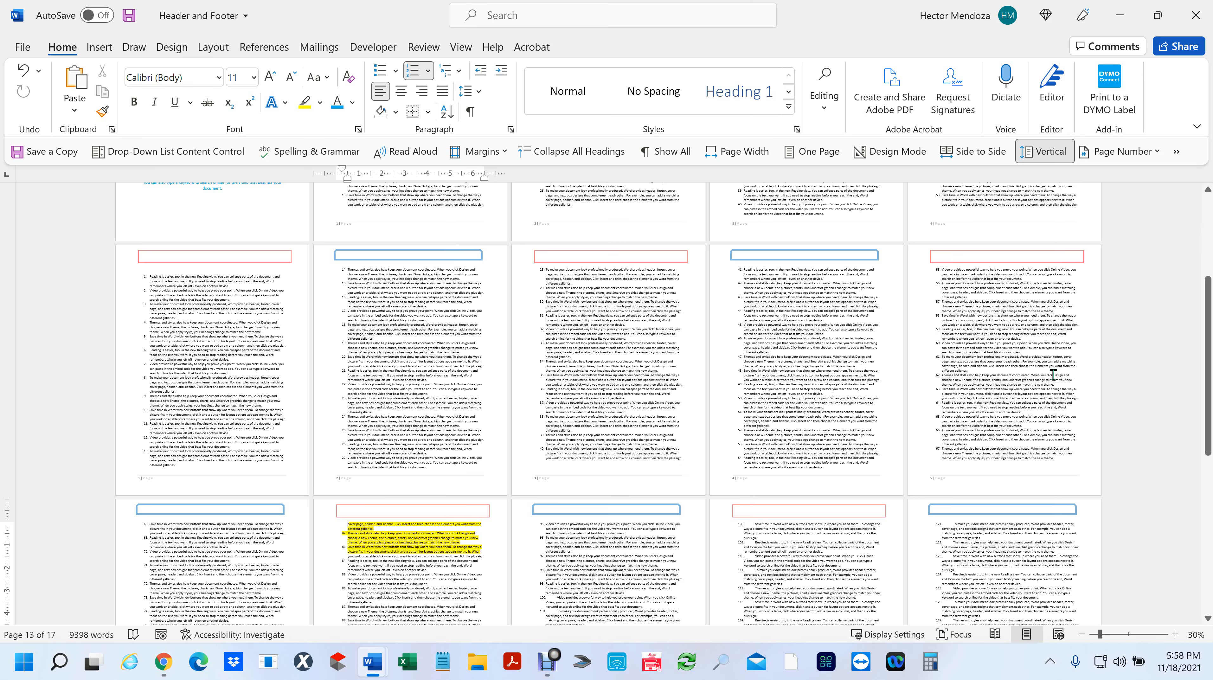
# - Insert a Next Page section break at the end of page 12's text, directly before the yellow-highlighted lines
pyautogui.scroll(2, 570, 389)
pyautogui.scroll(3, 570, 390)
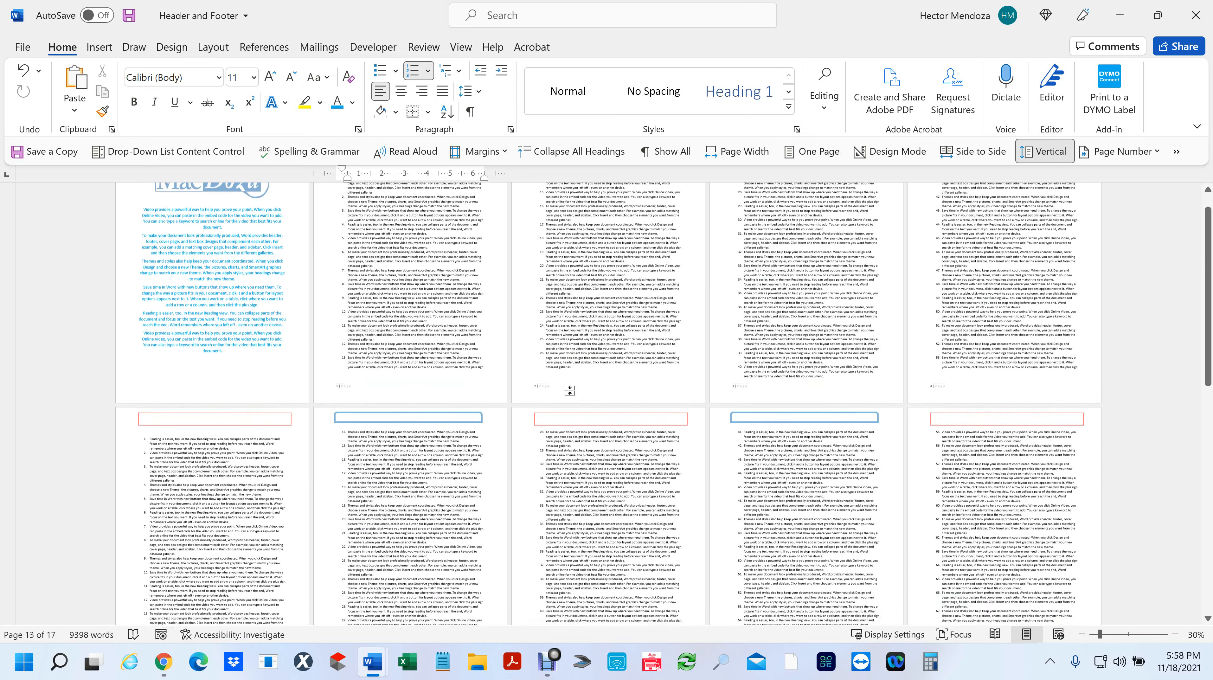
pyautogui.scroll(-4, 569, 391)
pyautogui.scroll(-4, 570, 394)
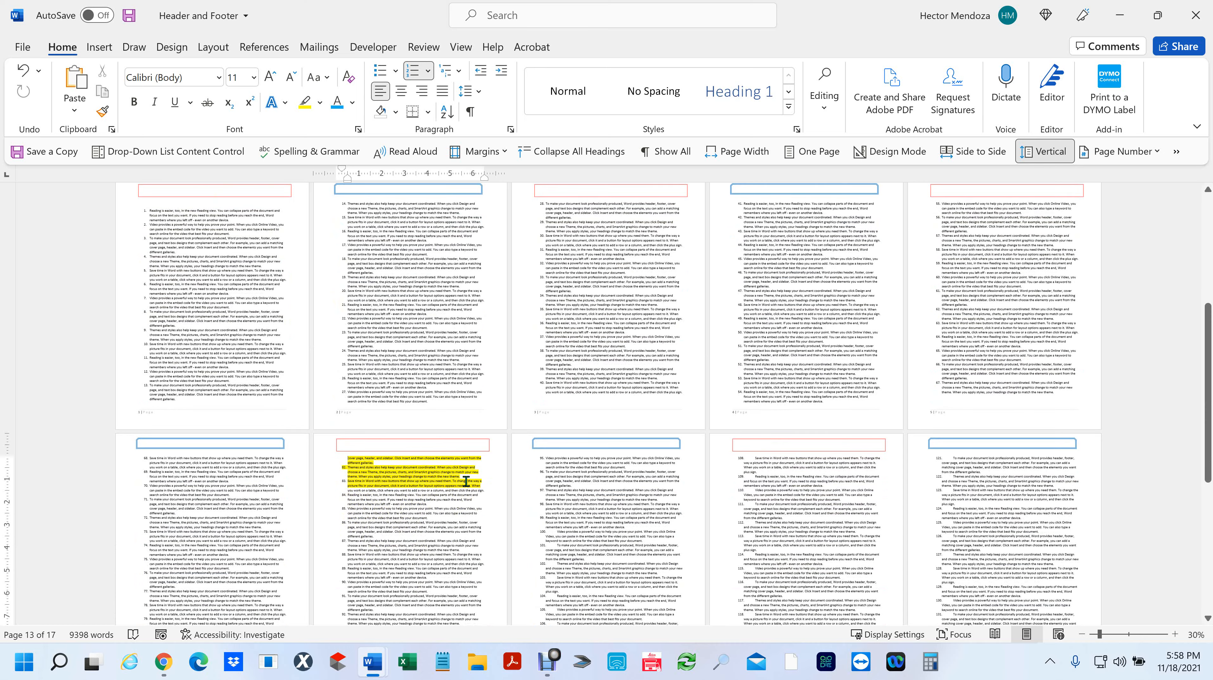
pyautogui.scroll(-1, 466, 481)
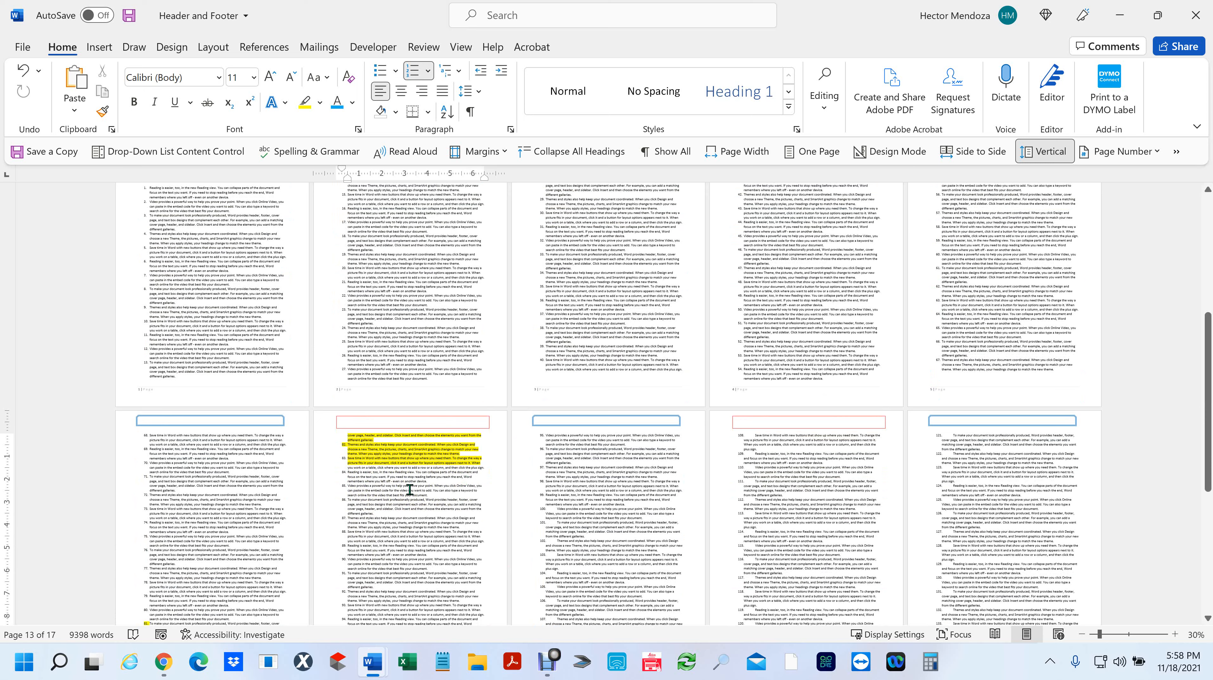
pyautogui.scroll(-3, 410, 489)
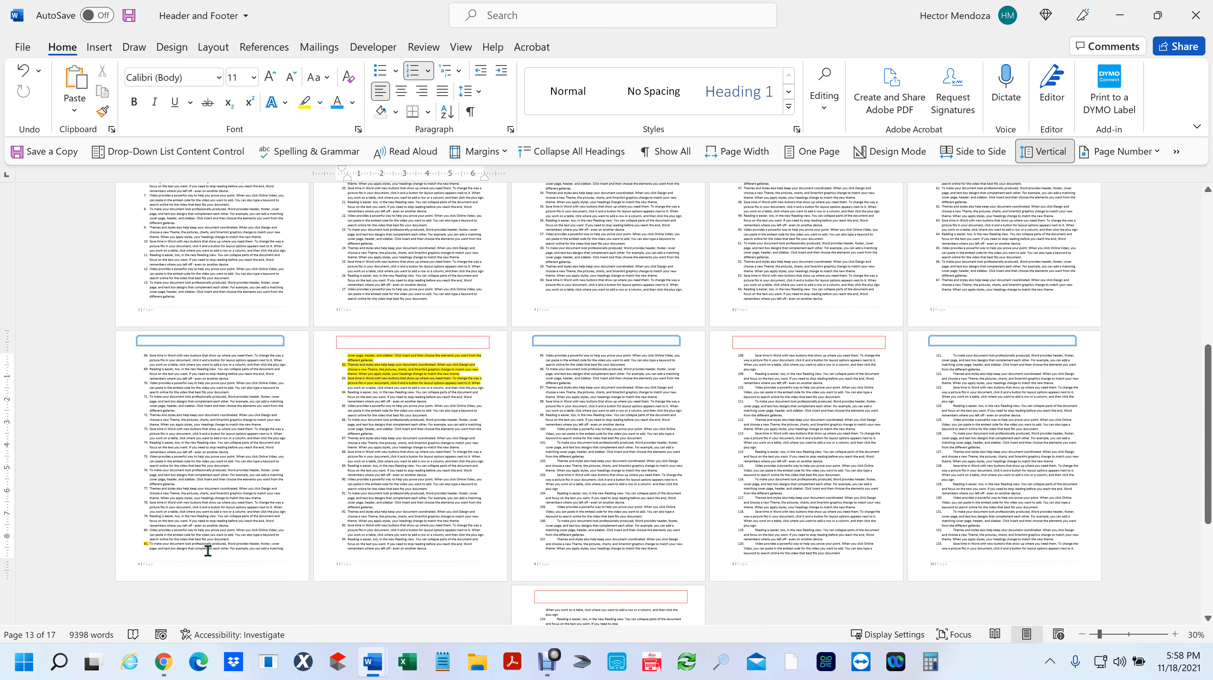
pyautogui.scroll(2, 208, 551)
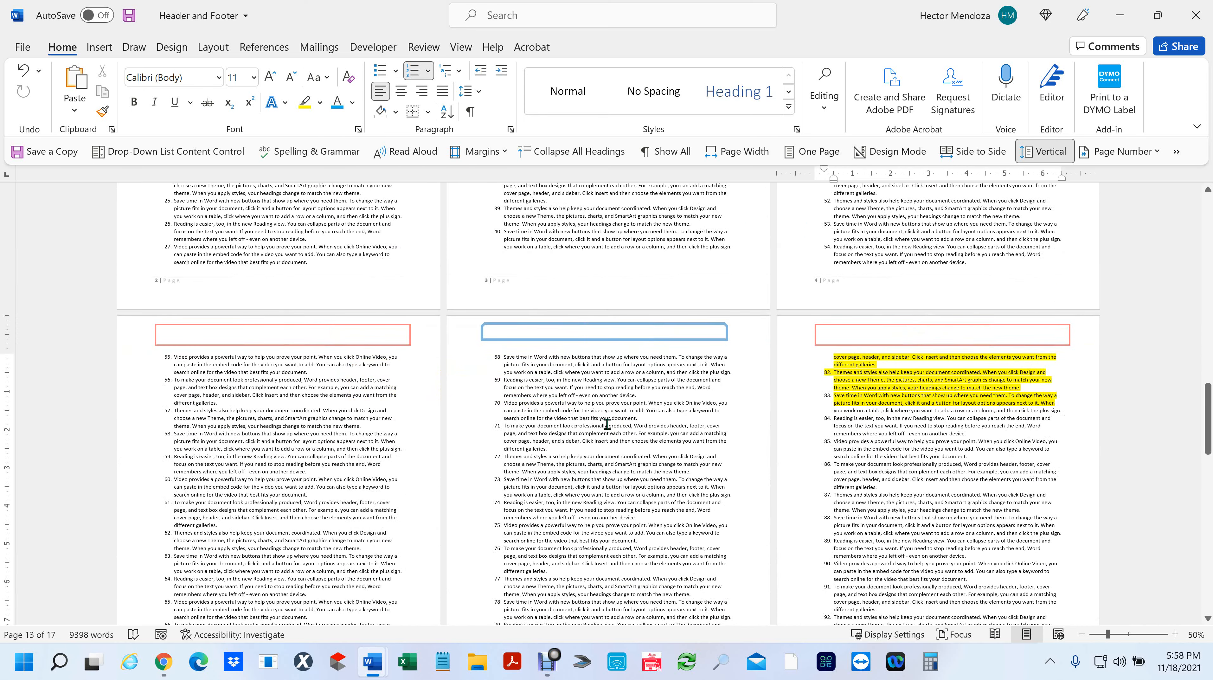
pyautogui.scroll(-5, 608, 424)
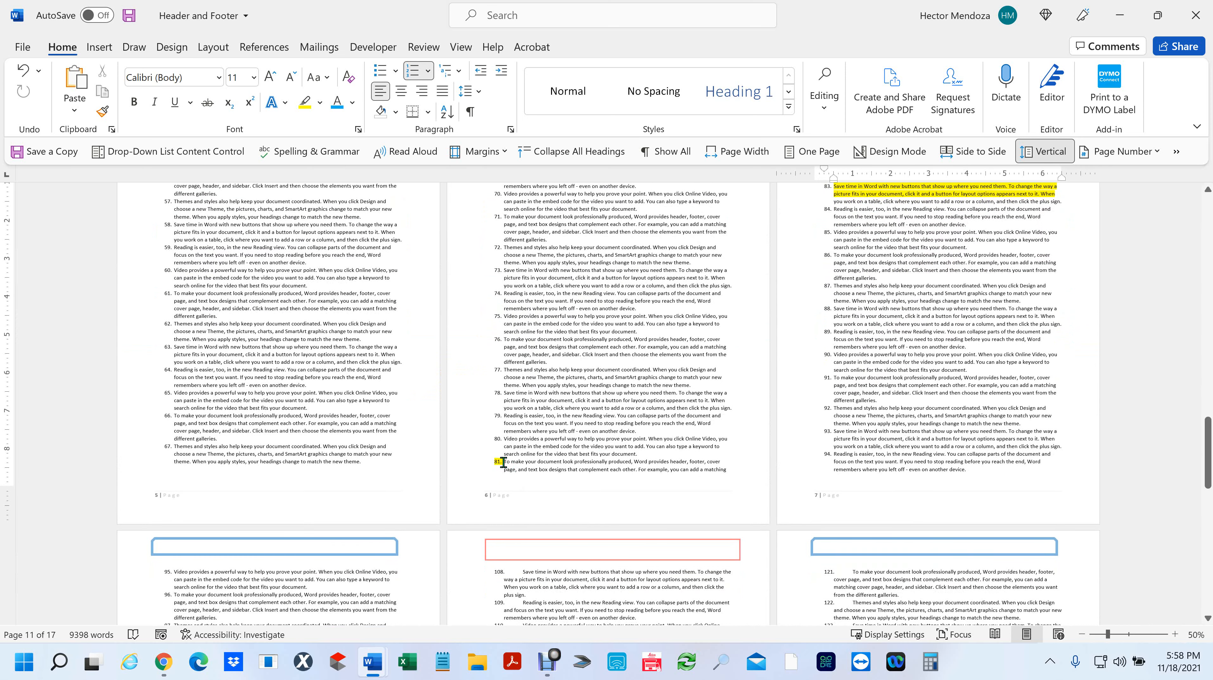
pyautogui.scroll(2, 826, 328)
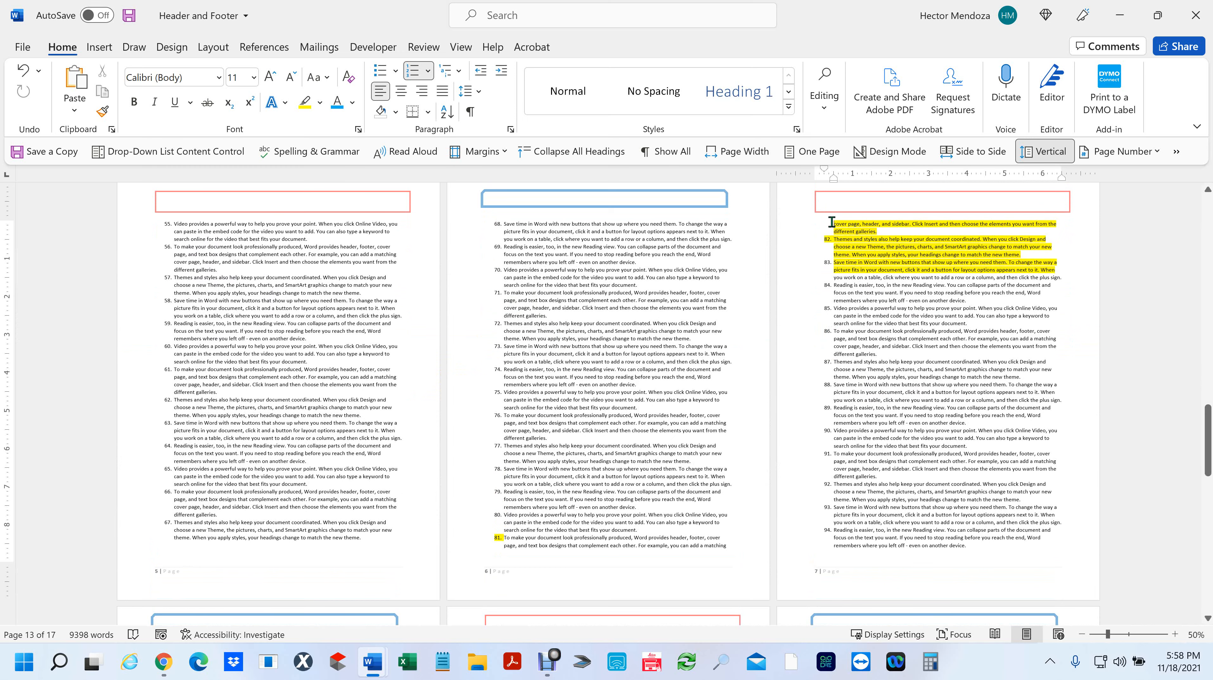
pyautogui.click(727, 544)
pyautogui.click(213, 47)
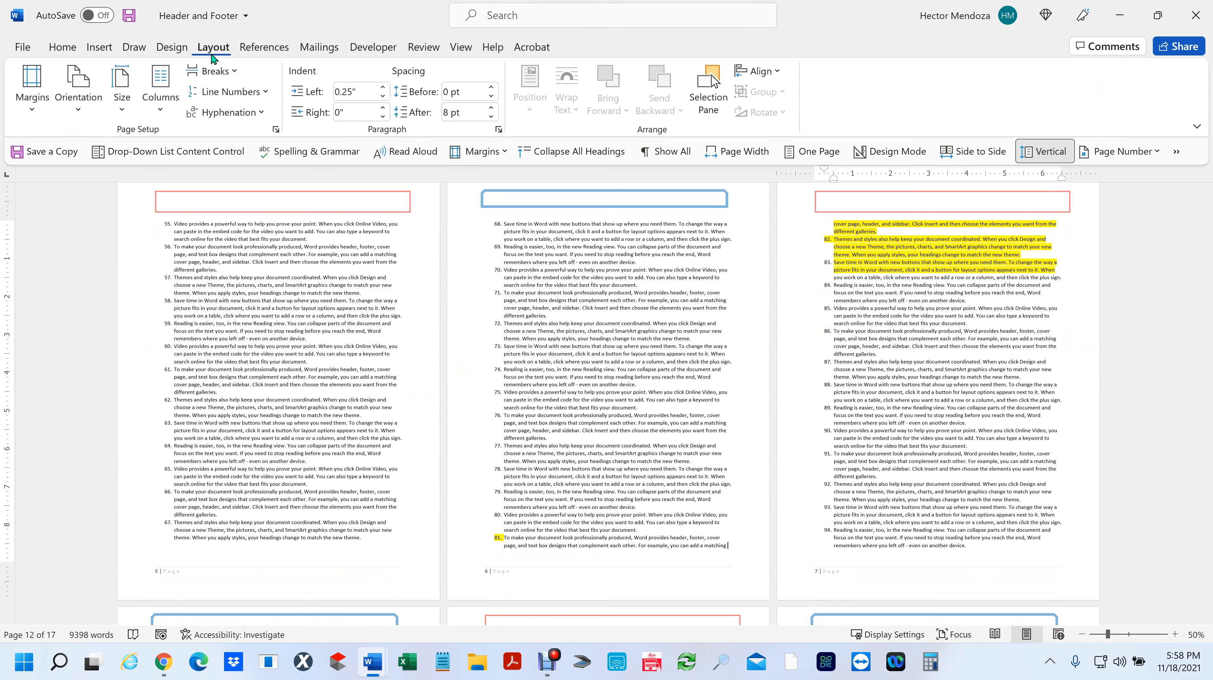
pyautogui.click(232, 71)
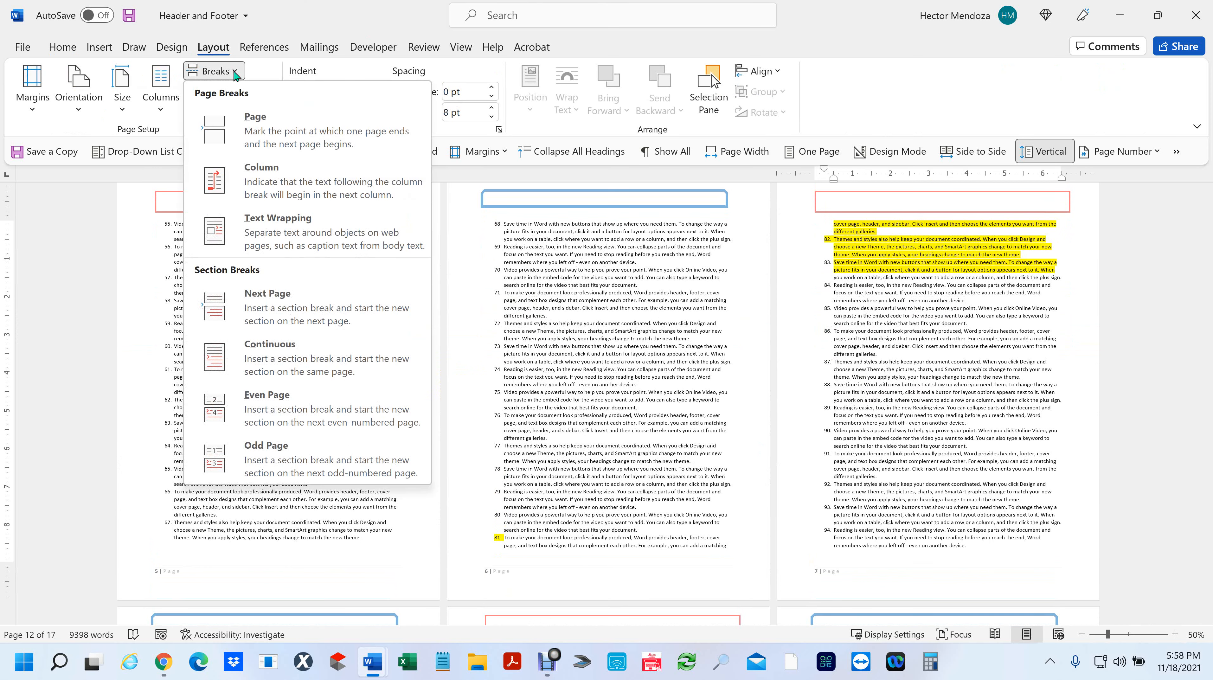
pyautogui.click(282, 295)
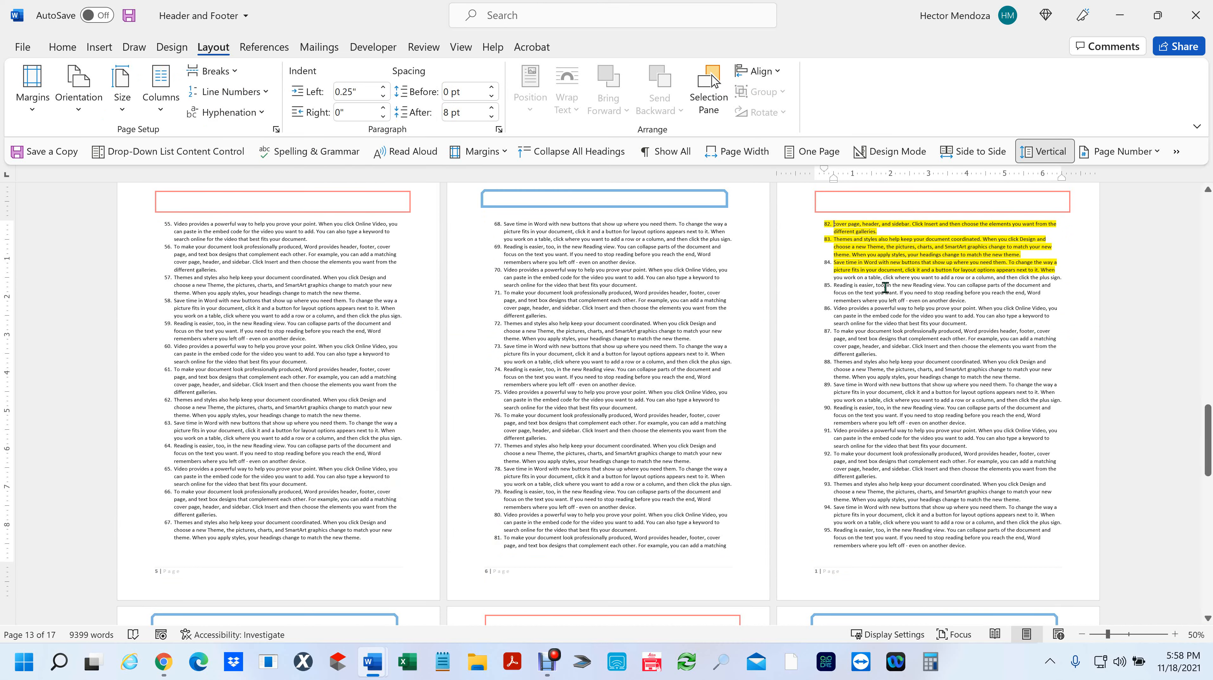
# - Open the header above the highlighted text to check its section label, and return to the body text
pyautogui.scroll(2, 886, 287)
pyautogui.doubleClick(837, 263)
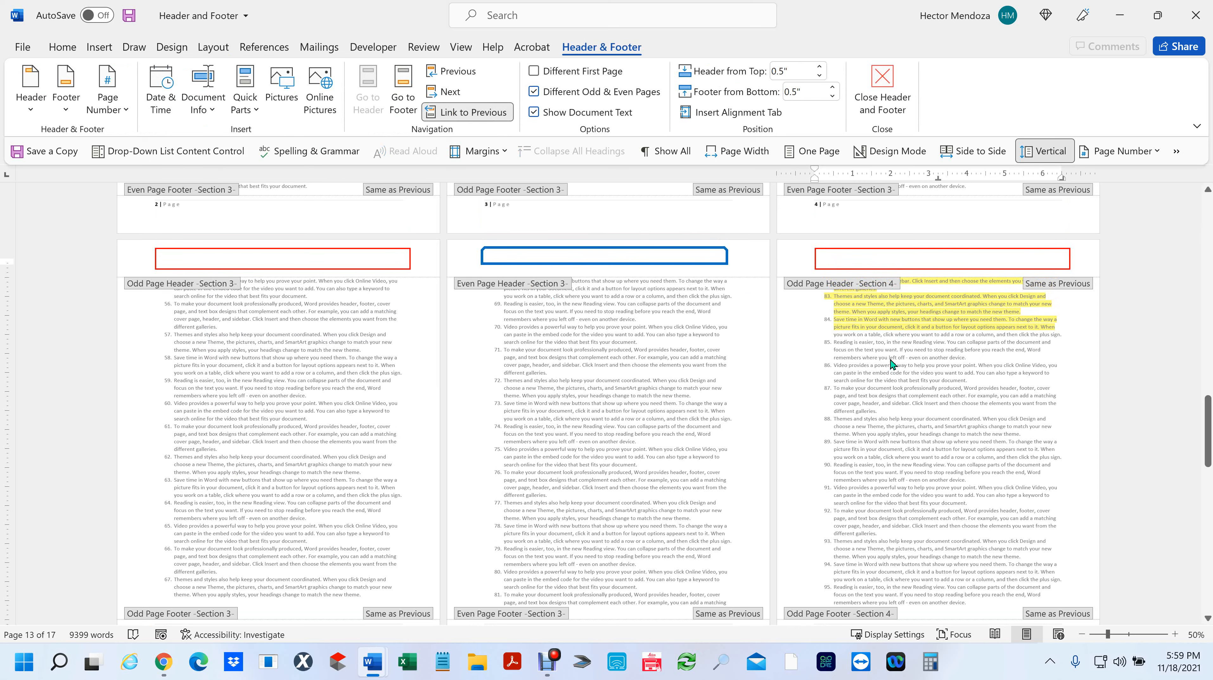
pyautogui.doubleClick(631, 576)
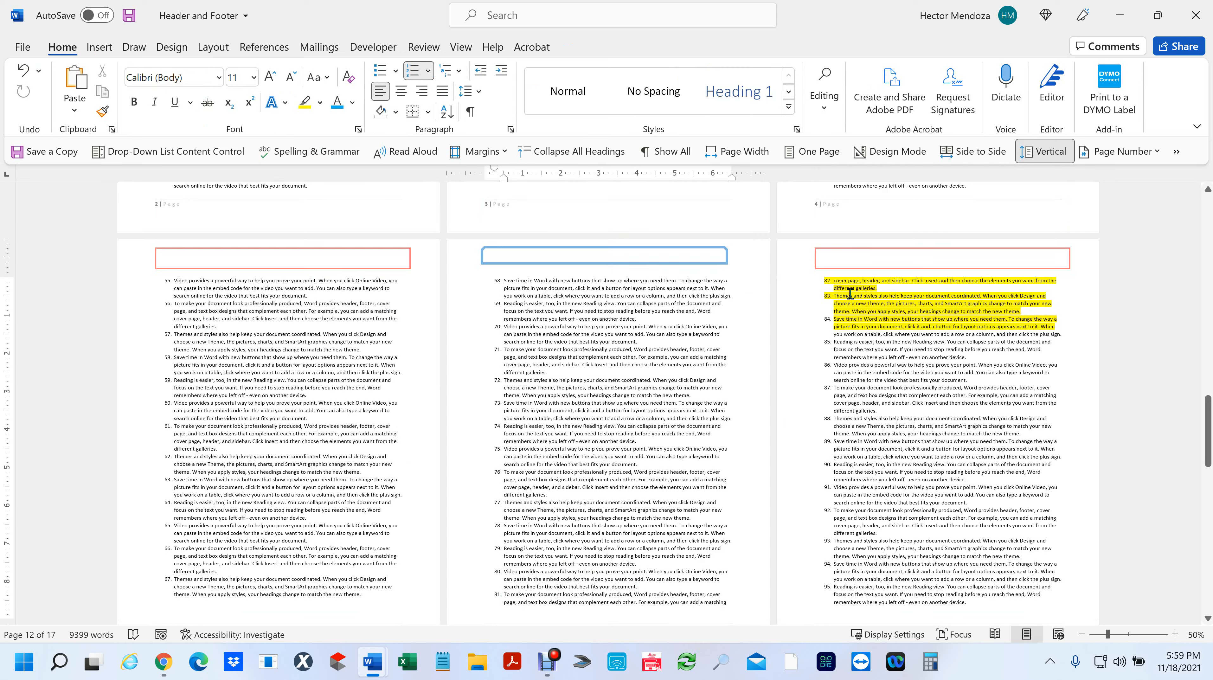
# - Restart the list numbering at 1 from the first highlighted item of section 4
pyautogui.click(824, 281)
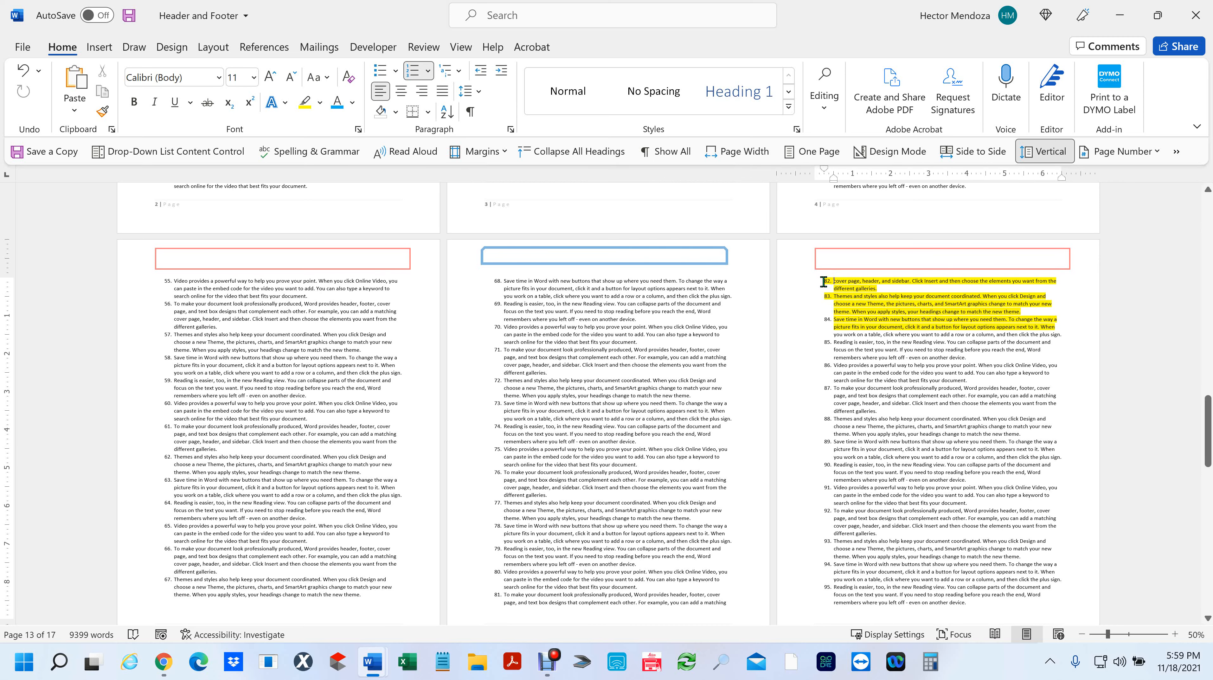
pyautogui.rightClick(824, 281)
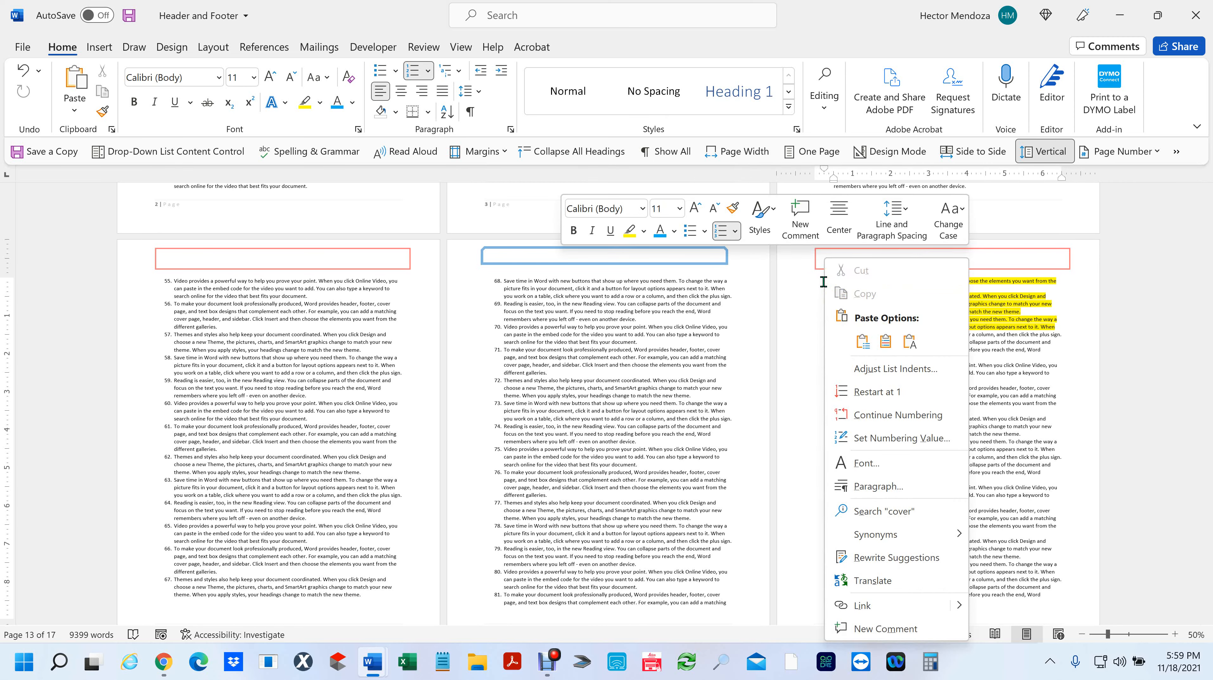
pyautogui.click(858, 392)
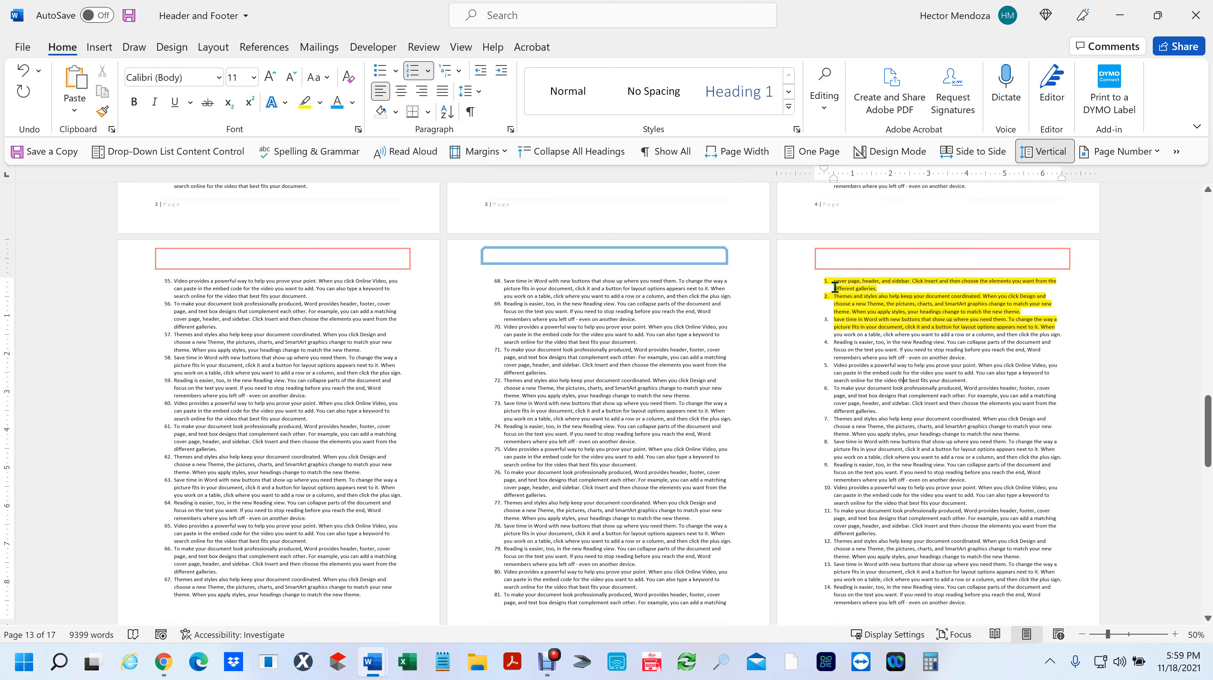
# - Select the red rectangle in section 4's odd page header and zoom out to 30% to compare the sections
pyautogui.scroll(-1, 920, 328)
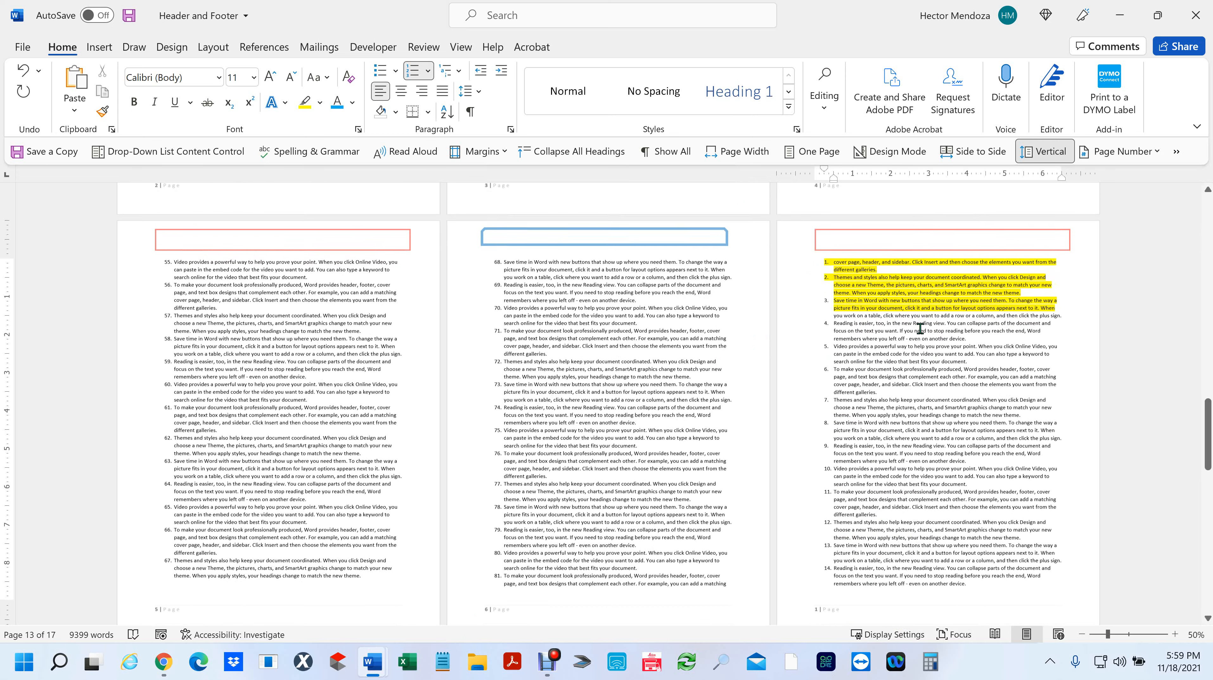
pyautogui.scroll(3, 917, 334)
pyautogui.scroll(2, 856, 405)
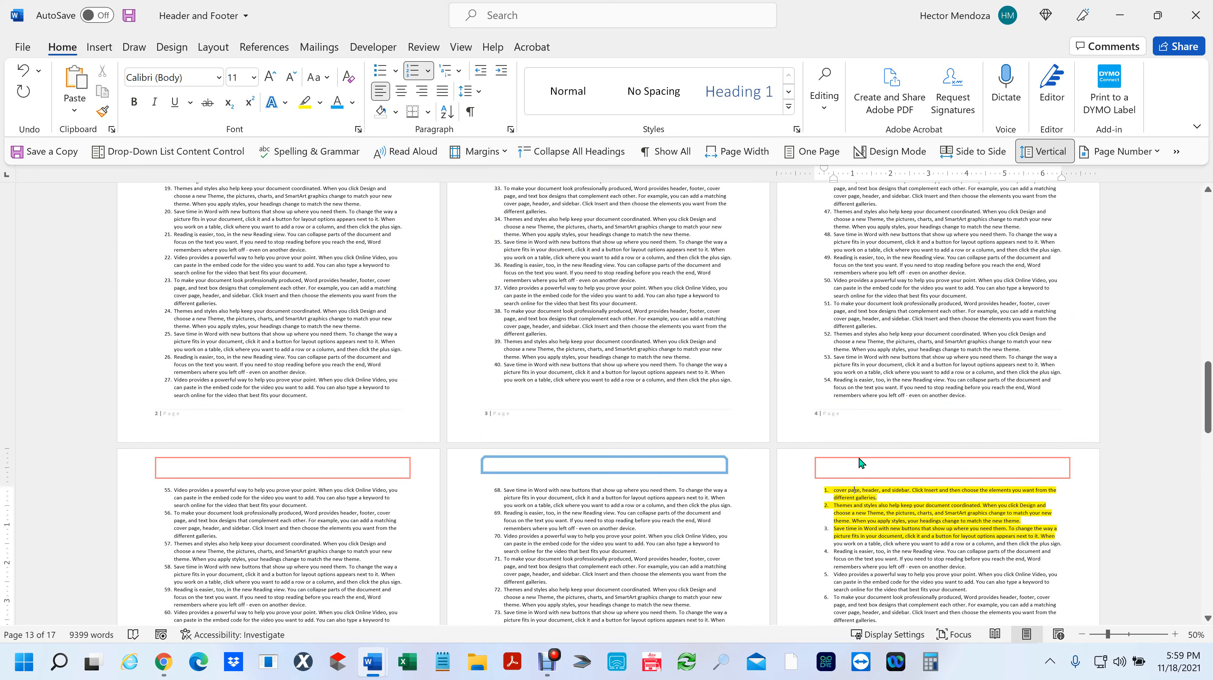
pyautogui.doubleClick(859, 459)
pyautogui.click(859, 458)
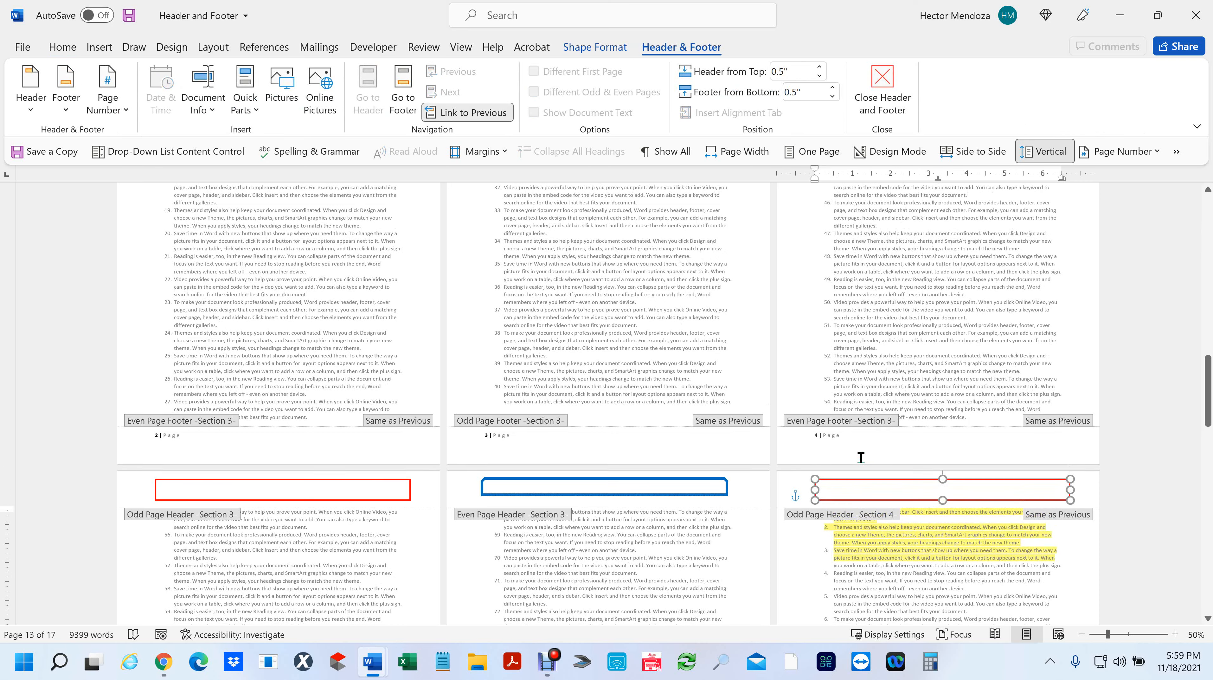
pyautogui.scroll(3, 861, 460)
pyautogui.keyDown('ctrl'); pyautogui.scroll(-2, 861, 461); pyautogui.keyUp('ctrl')
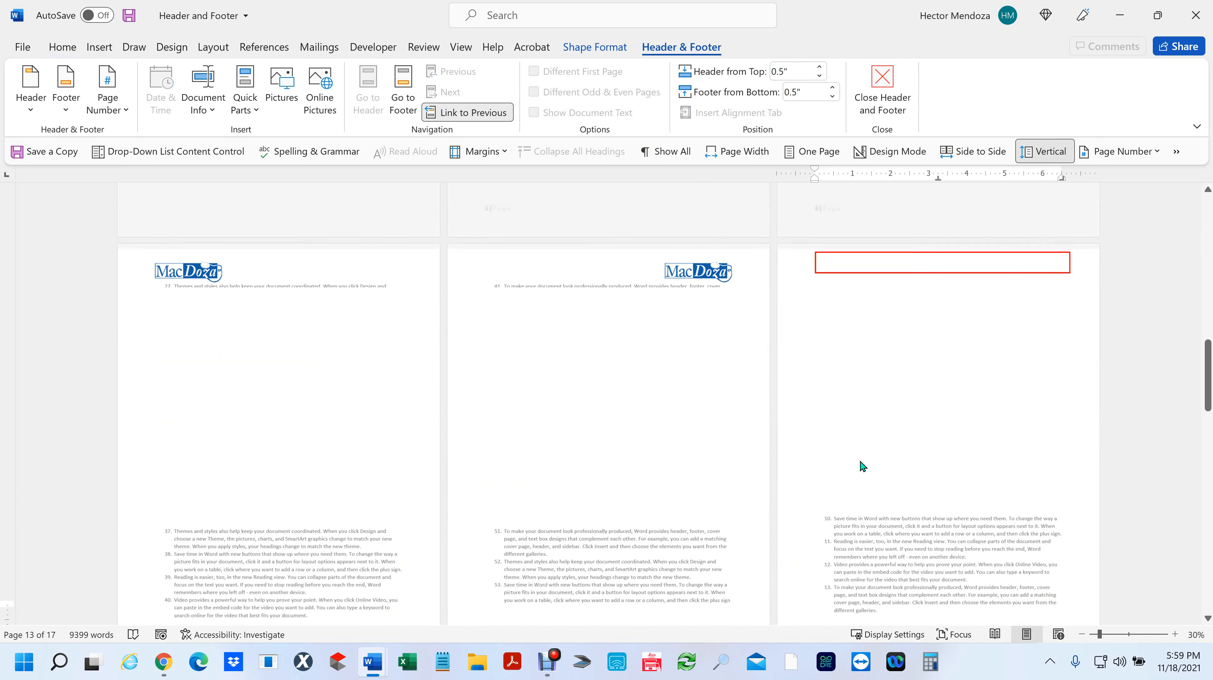
pyautogui.scroll(-3, 860, 462)
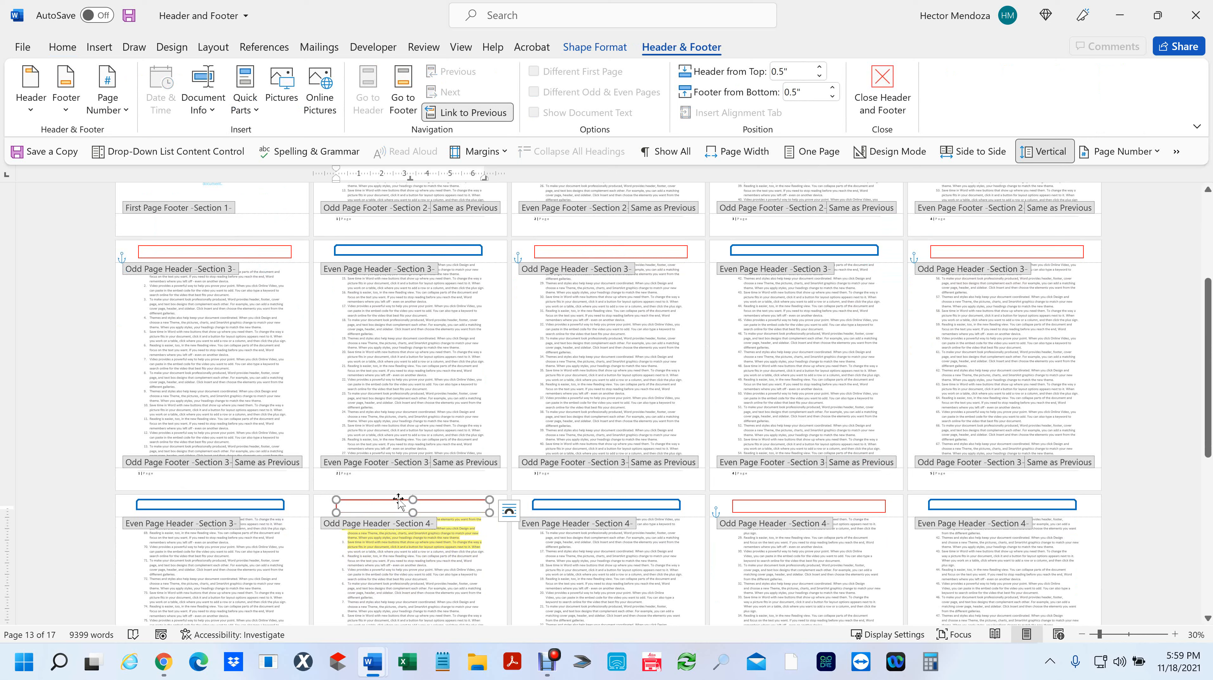
# - Try deleting the red rectangle from section 4's linked odd page header, check the other sections' headers, and undo the deletion
pyautogui.press('Delete')
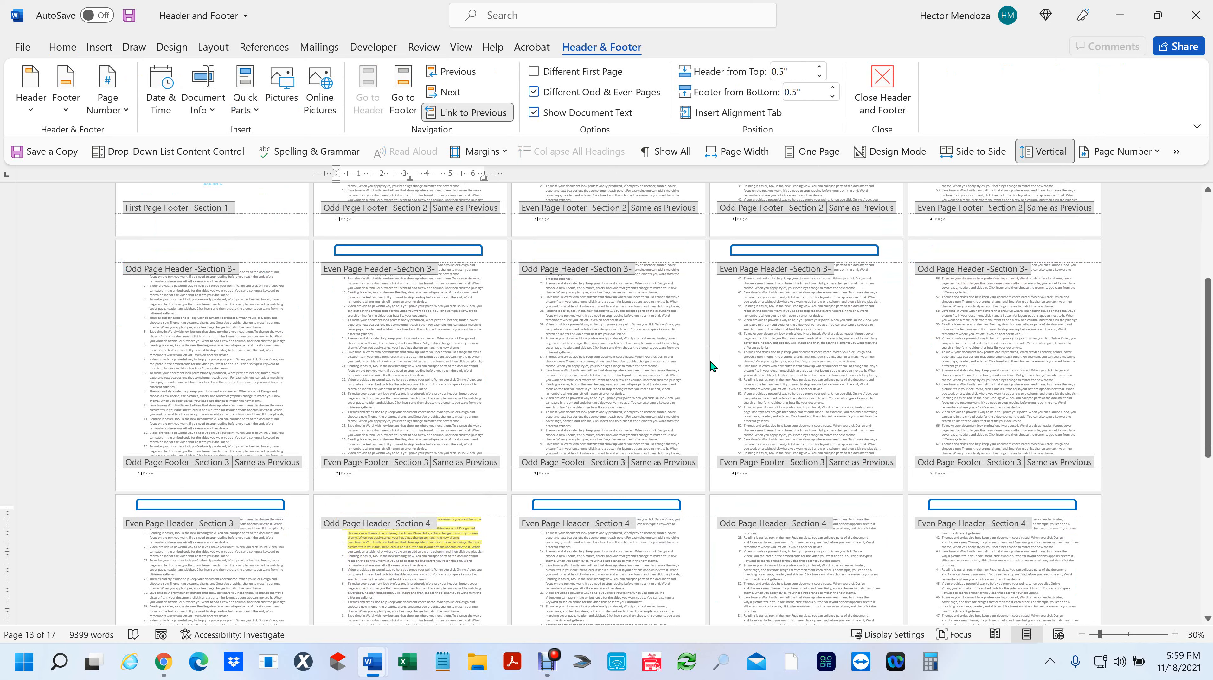
pyautogui.scroll(5, 712, 367)
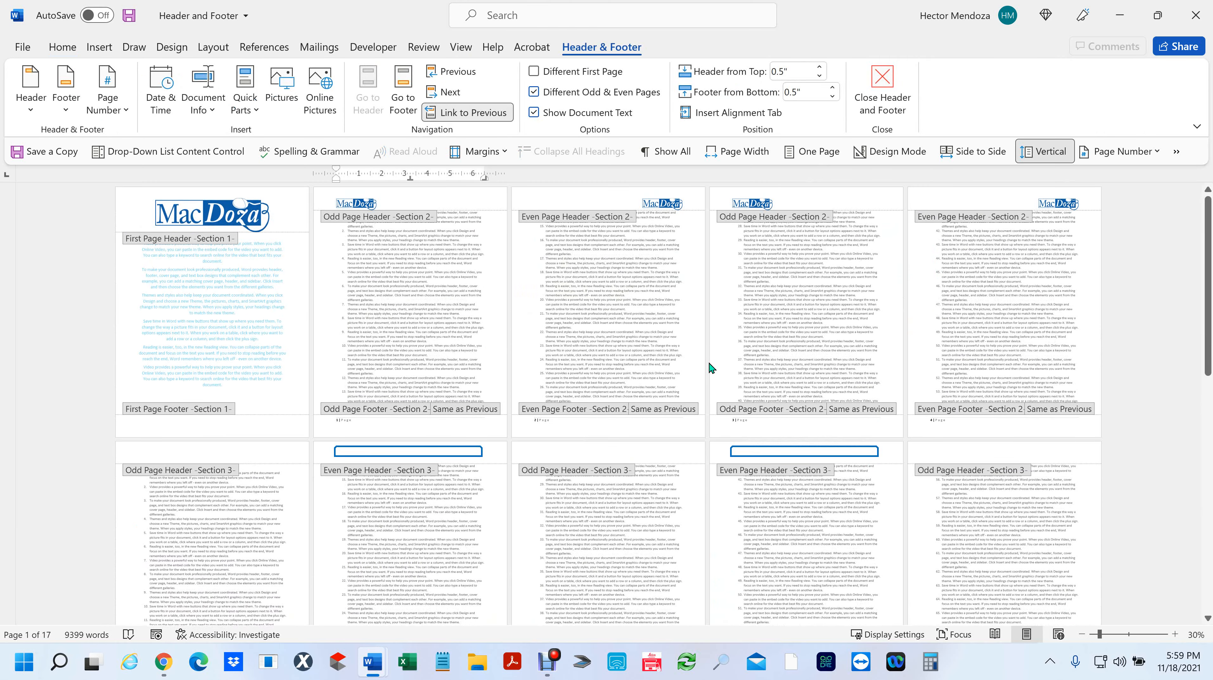
pyautogui.scroll(-1, 707, 369)
pyautogui.scroll(-8, 707, 371)
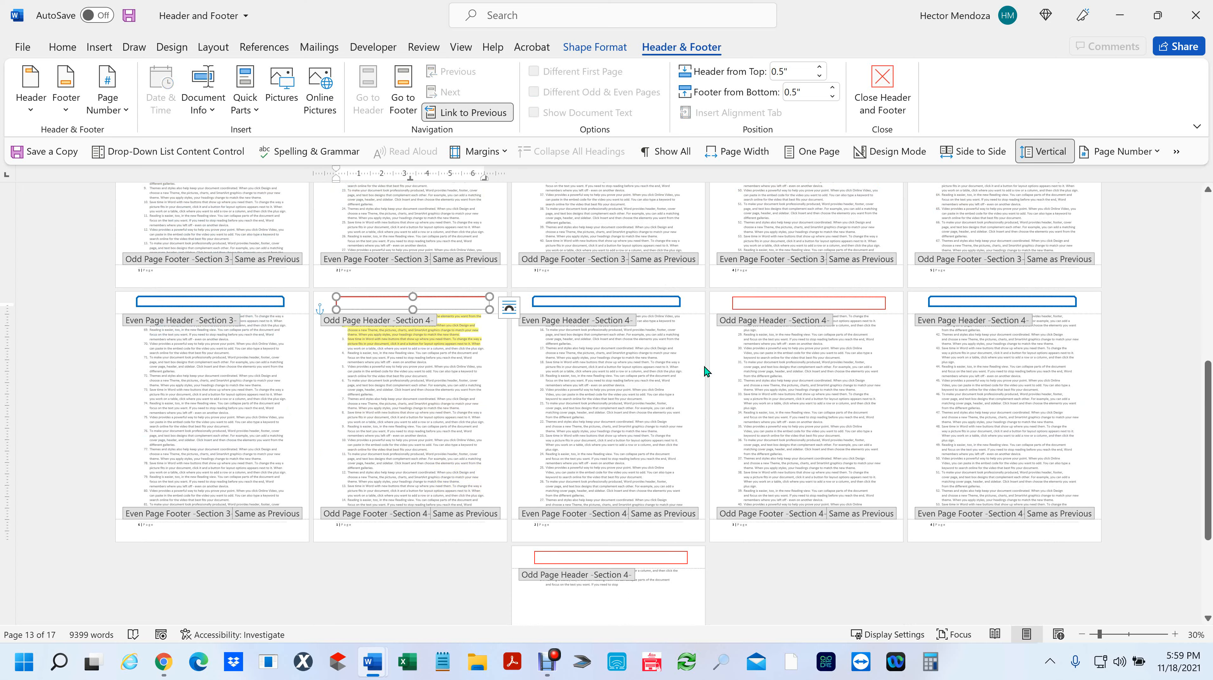
# - Unlink section 4's odd page header from the previous section, delete its red rectangle, and check the headers in sections 3 and 4
pyautogui.scroll(3, 706, 372)
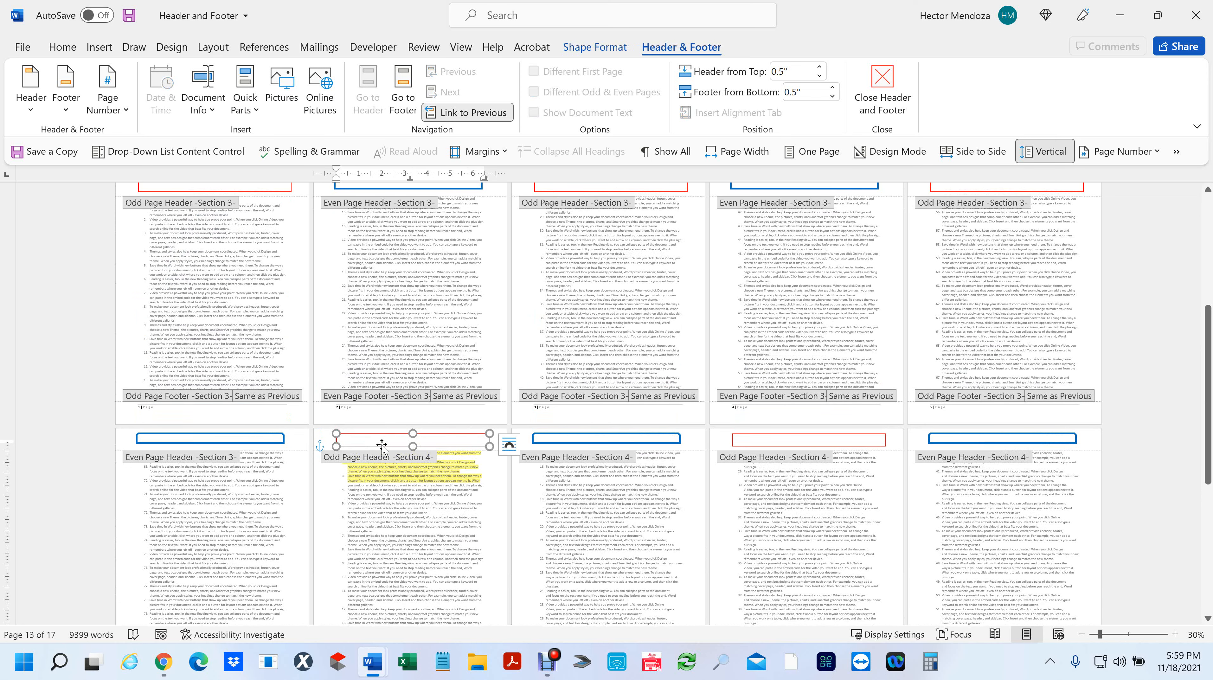
pyautogui.click(468, 115)
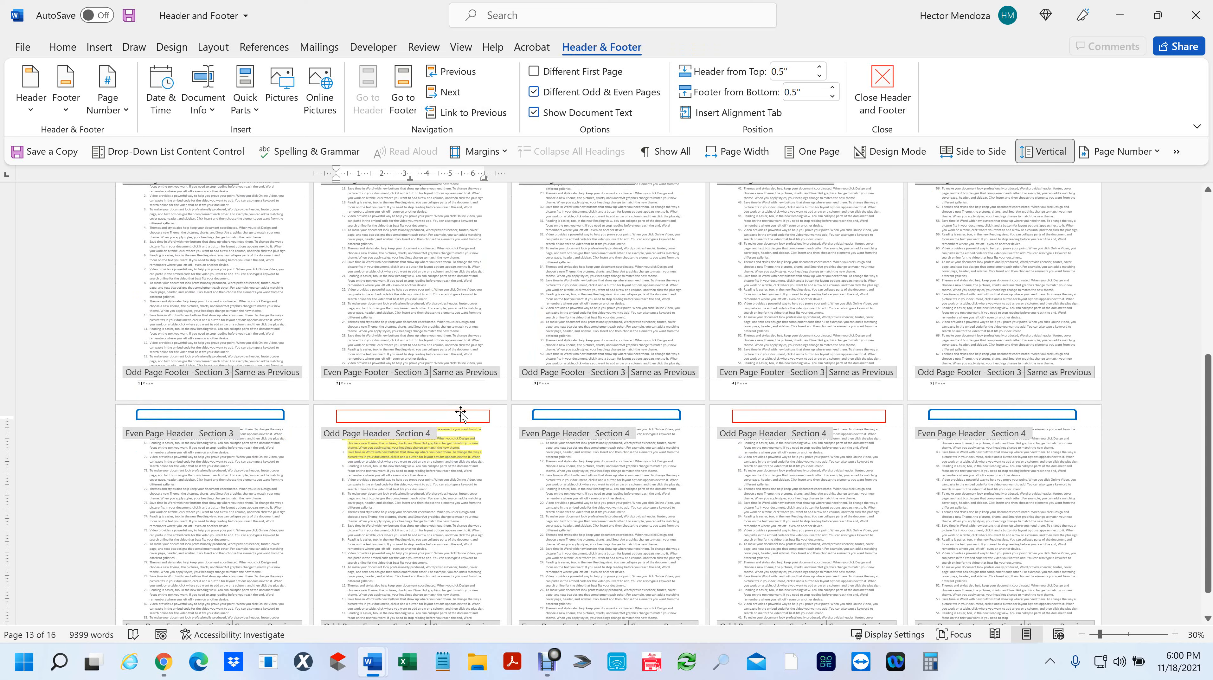
pyautogui.click(460, 415)
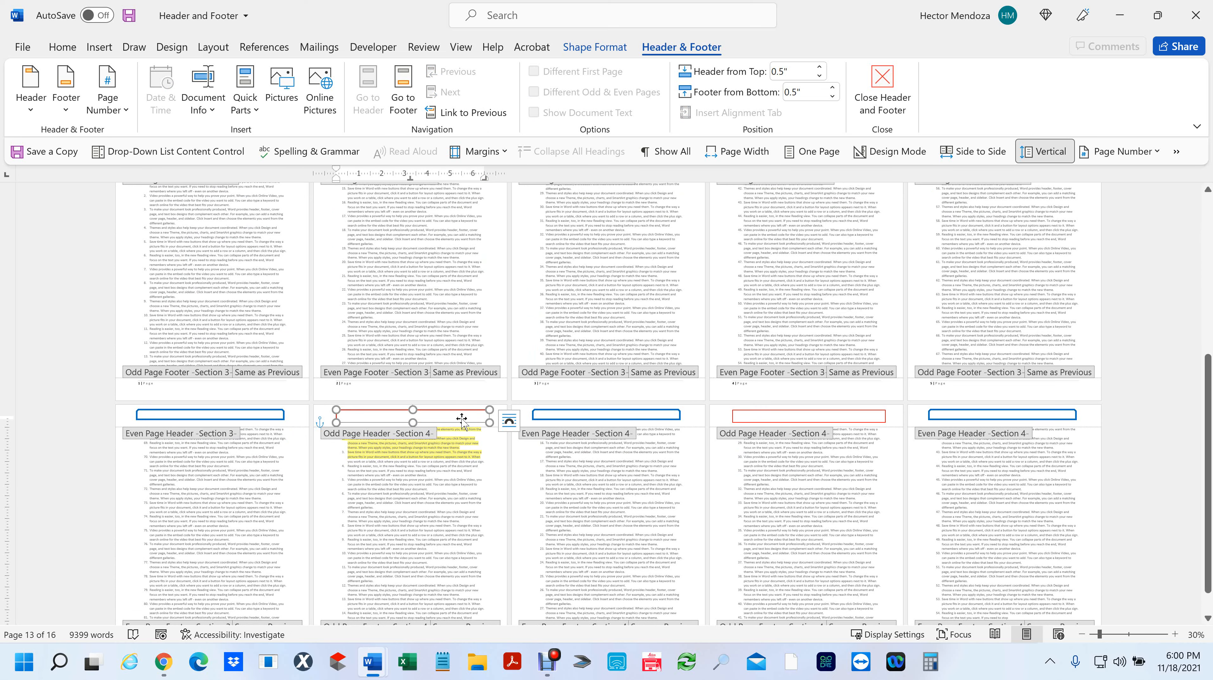
pyautogui.scroll(3, 498, 542)
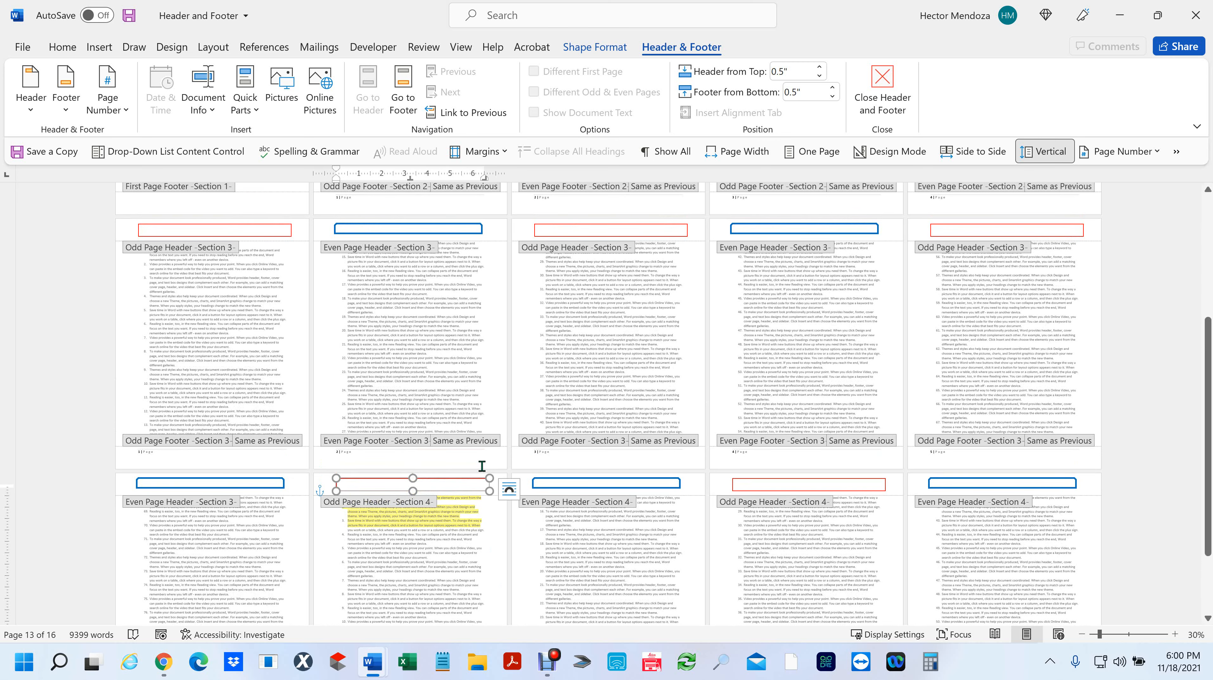
pyautogui.press('Escape')
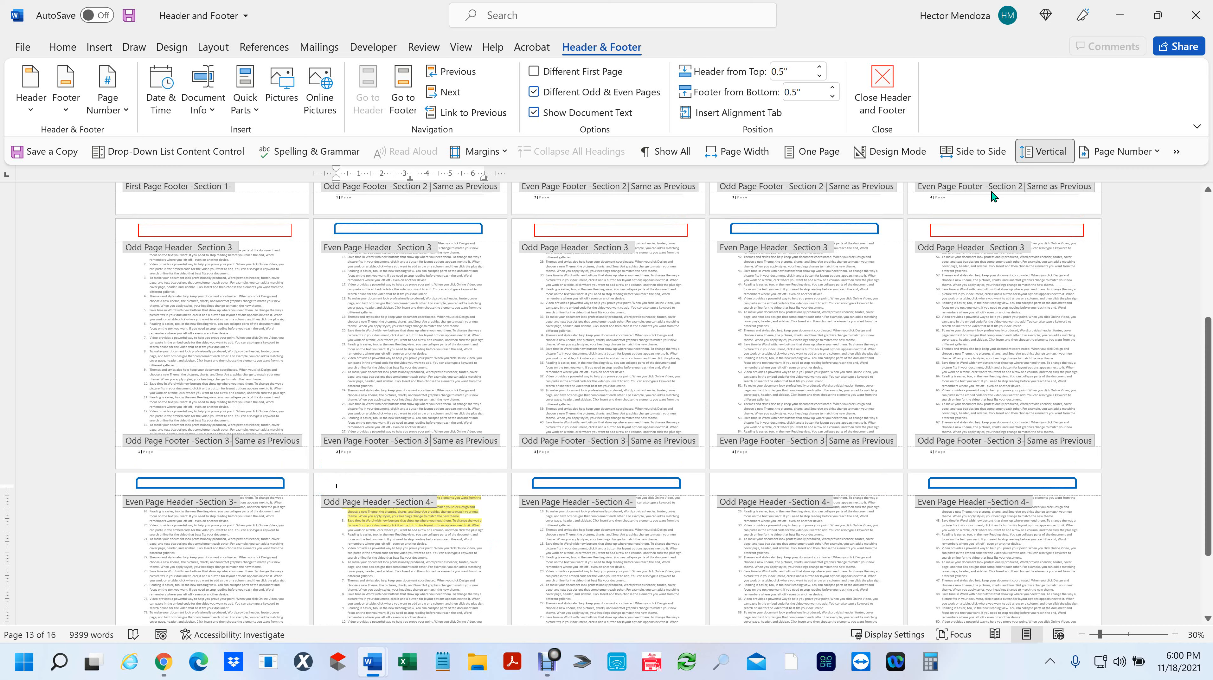
pyautogui.scroll(-3, 675, 483)
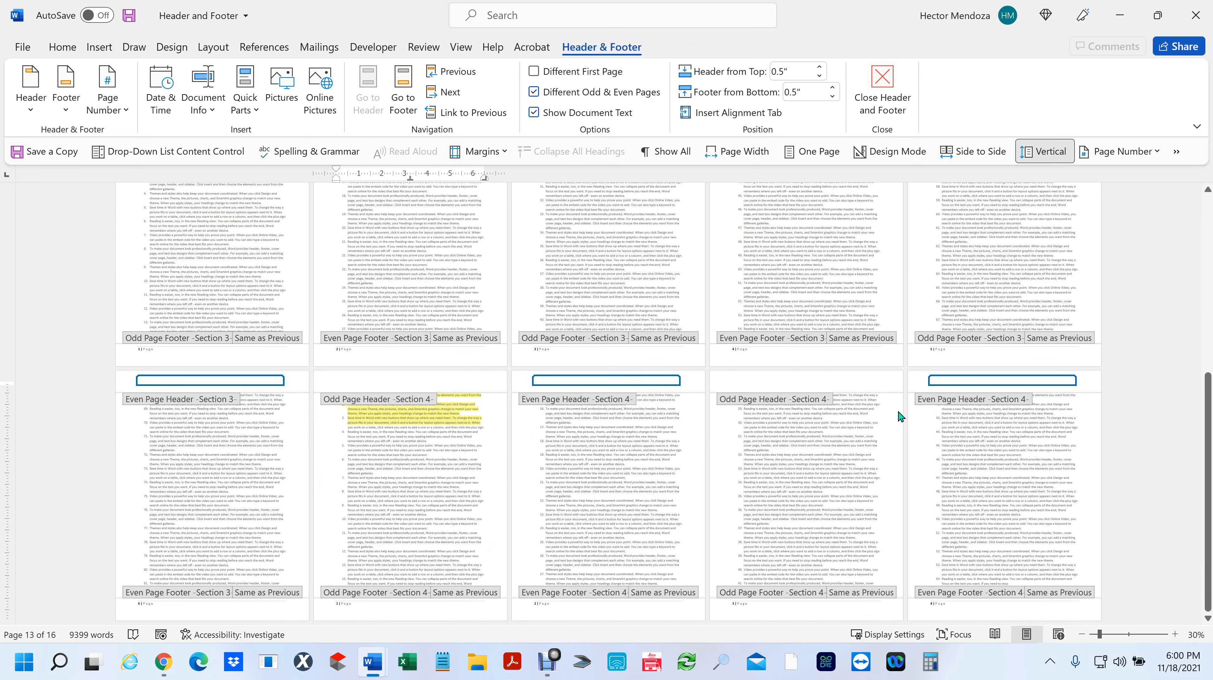
pyautogui.scroll(4, 460, 392)
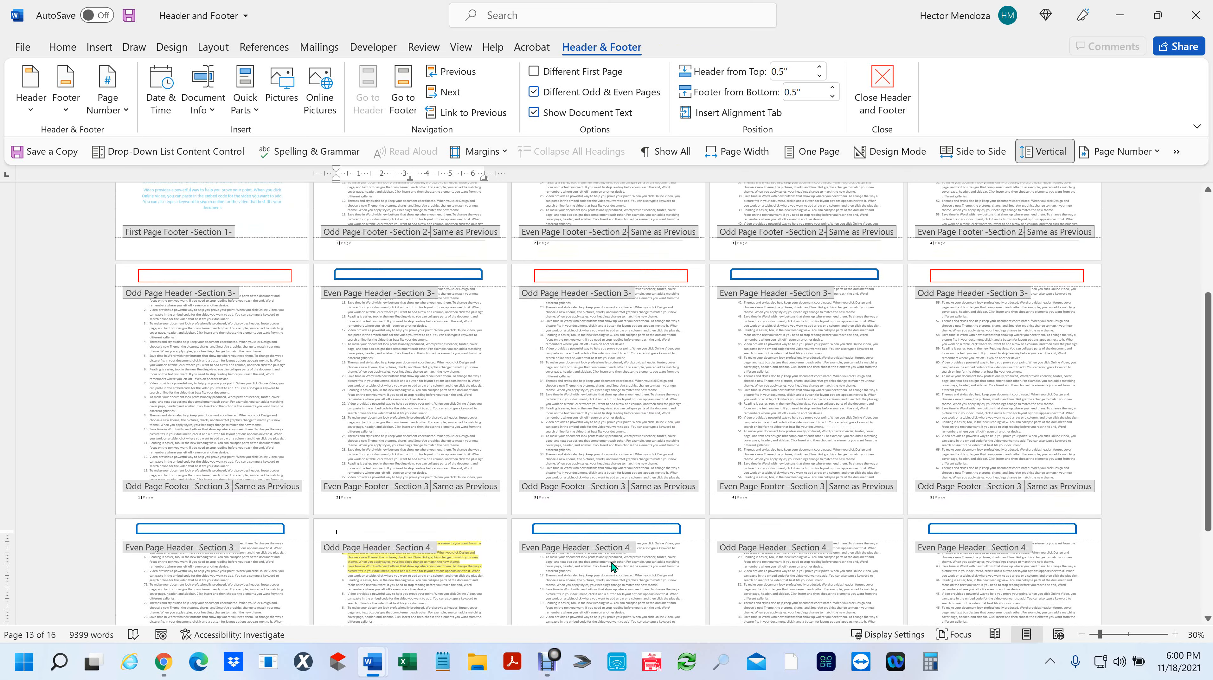
# - Try deleting the blue rectangle from section 4's linked even page header, check section 3's headers, and undo the deletion
pyautogui.click(604, 525)
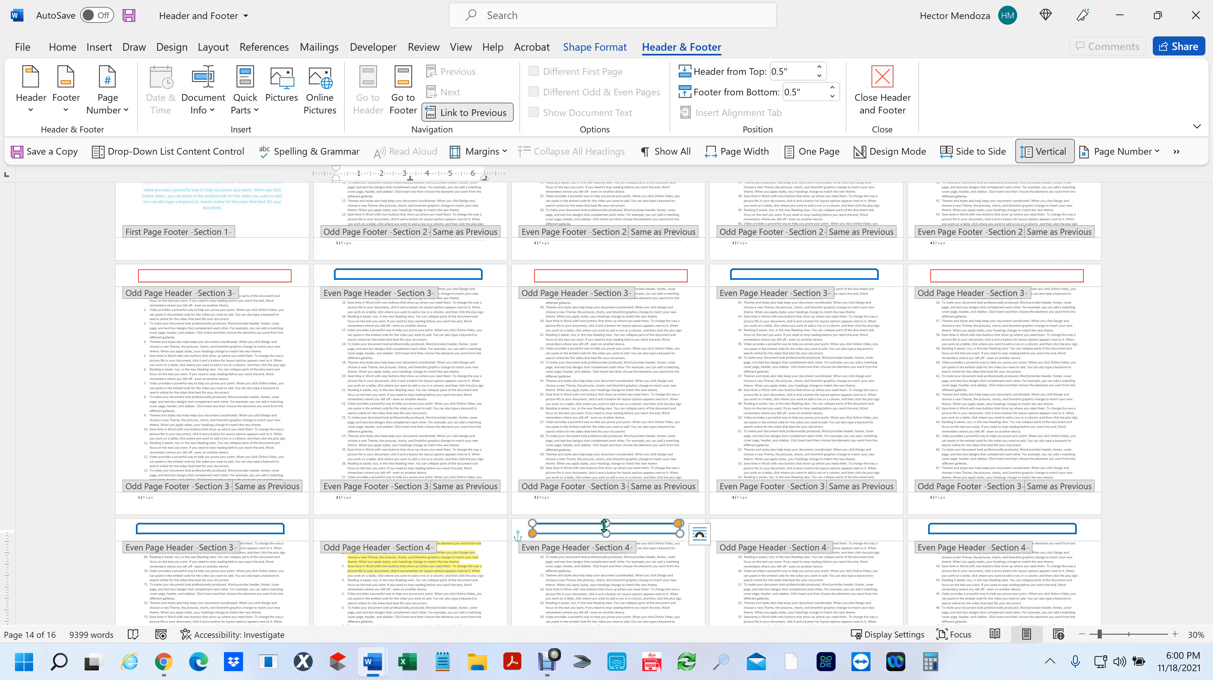
pyautogui.click(604, 525)
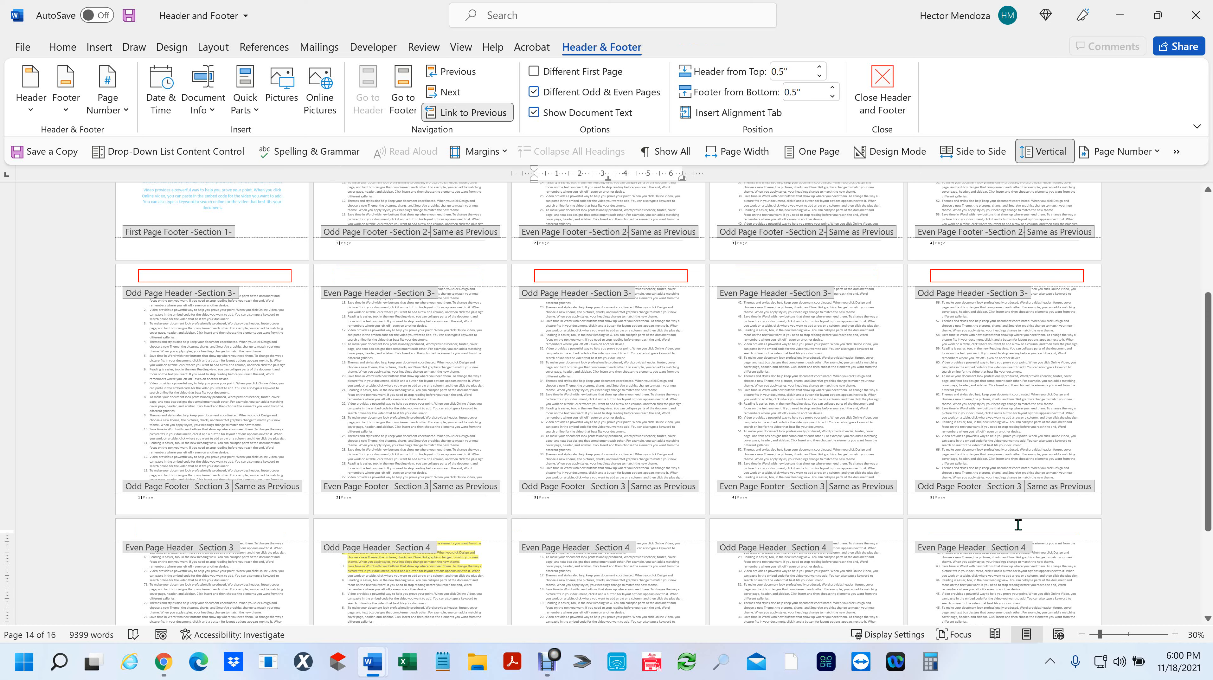
pyautogui.hotkey('ctrl', 'v')
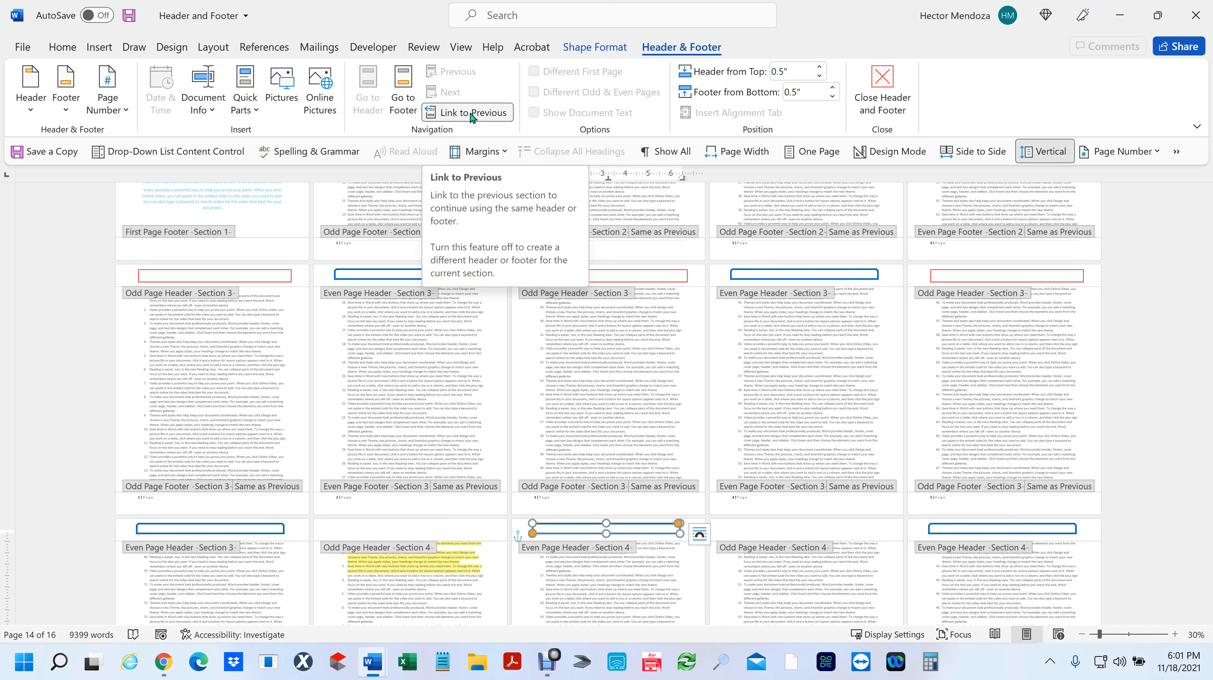
# - Unlink section 4's even page header from the previous section and delete its blue rectangle
pyautogui.click(446, 117)
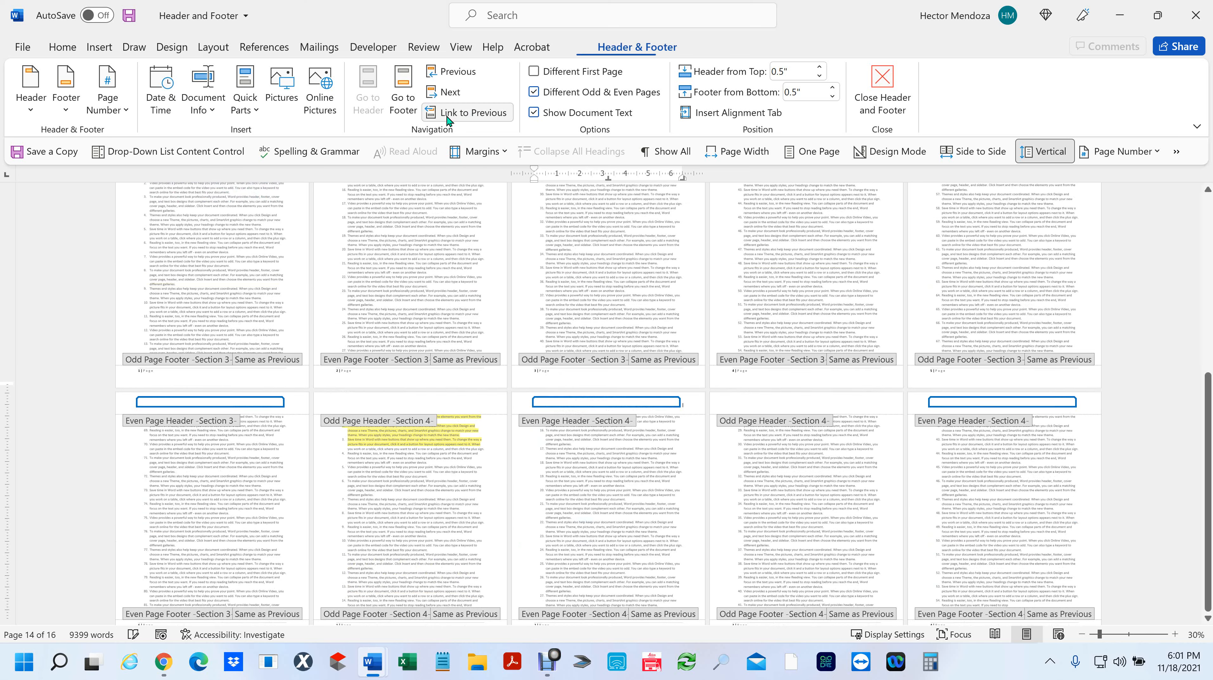
pyautogui.scroll(2, 638, 426)
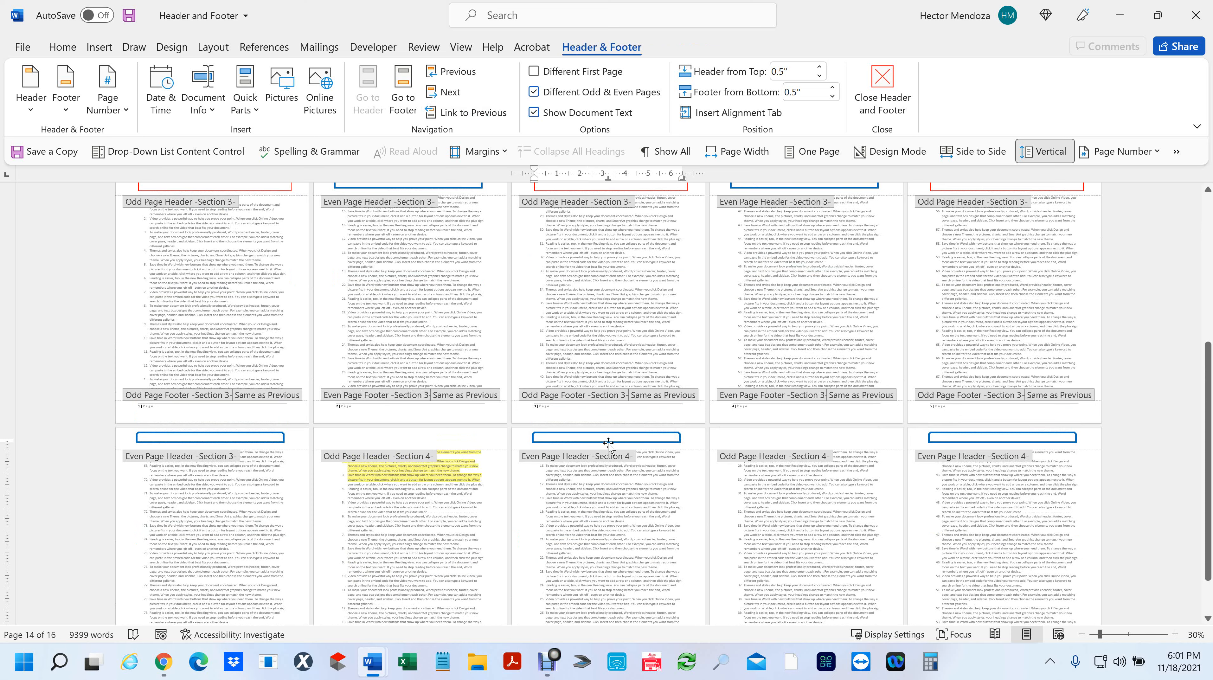
pyautogui.click(609, 442)
pyautogui.keyDown('ctrl'); pyautogui.scroll(-1, 612, 444); pyautogui.keyUp('ctrl')
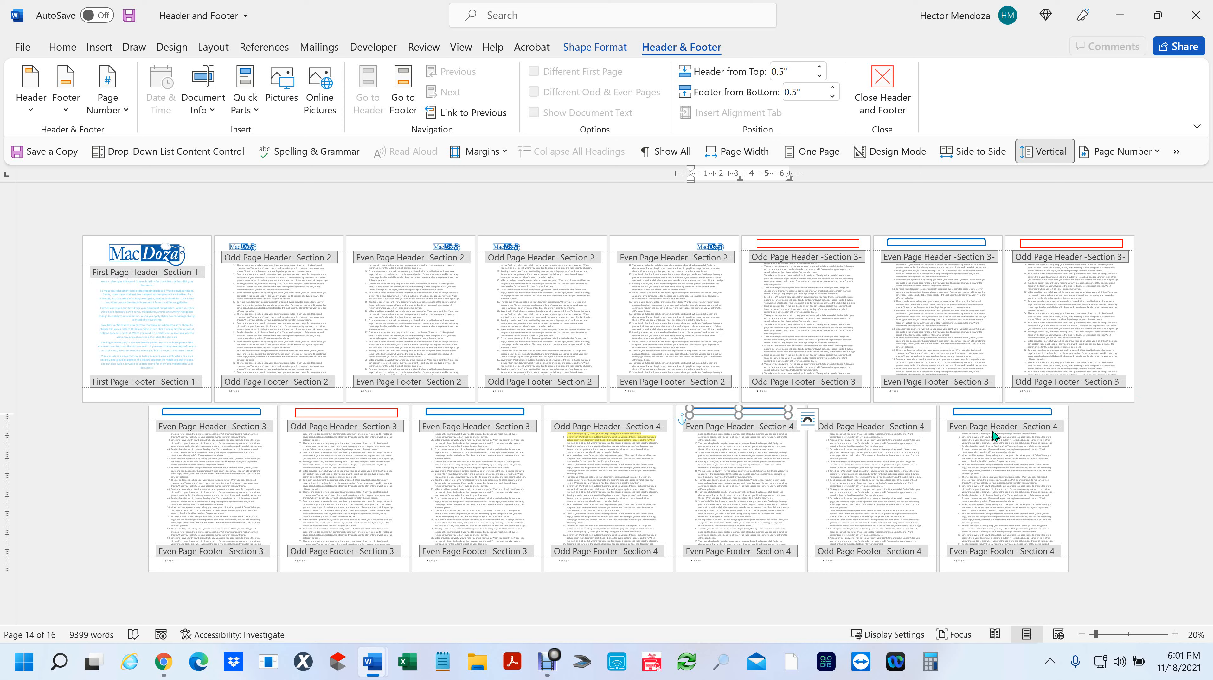
pyautogui.click(968, 436)
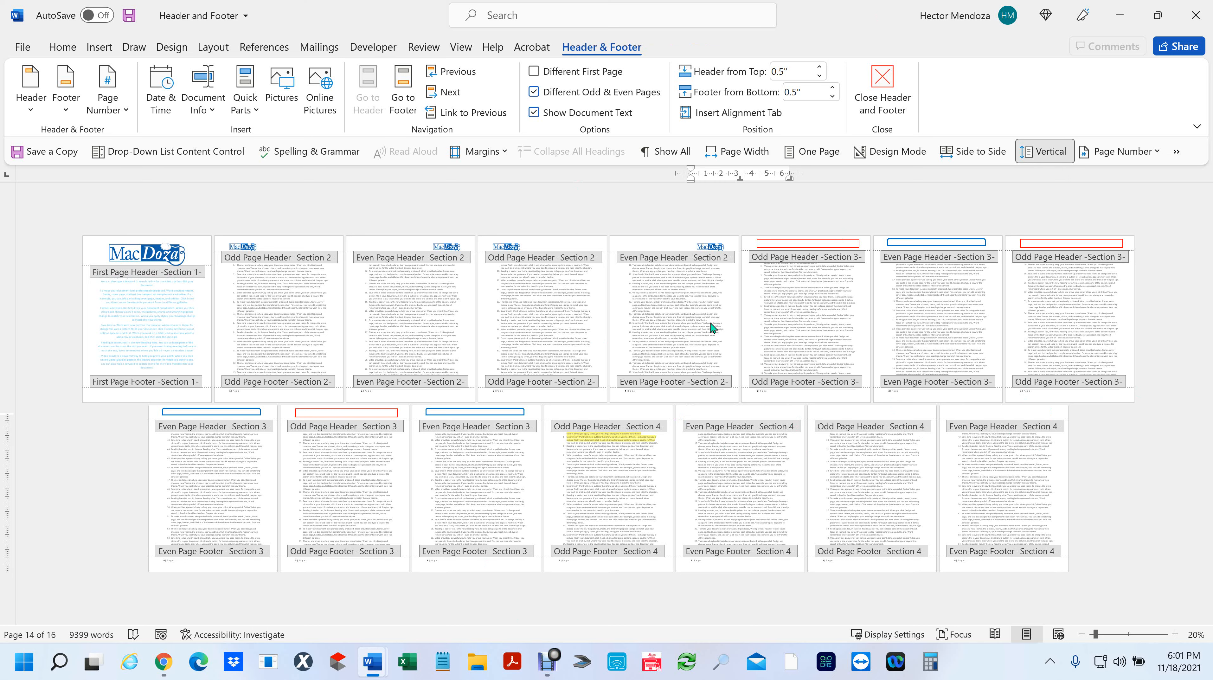
# - Insert the outlined angry face icon into section 4's odd page header
pyautogui.click(590, 412)
pyautogui.scroll(3, 589, 411)
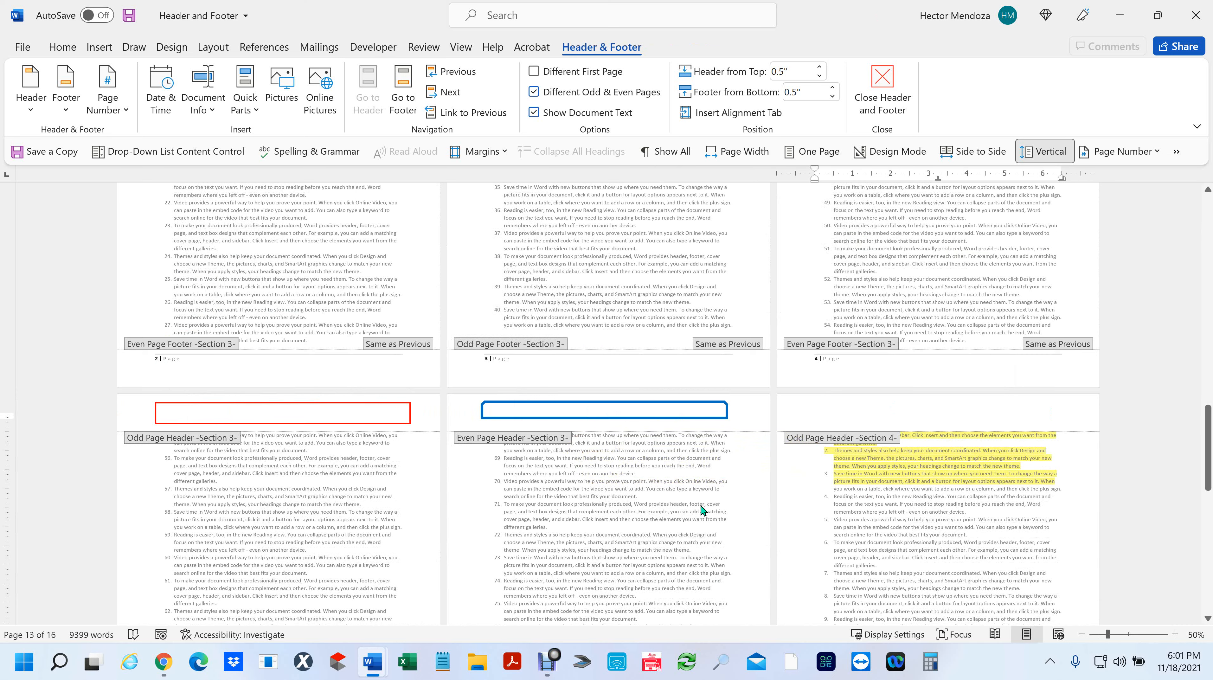
pyautogui.scroll(-3, 699, 498)
pyautogui.scroll(-2, 693, 497)
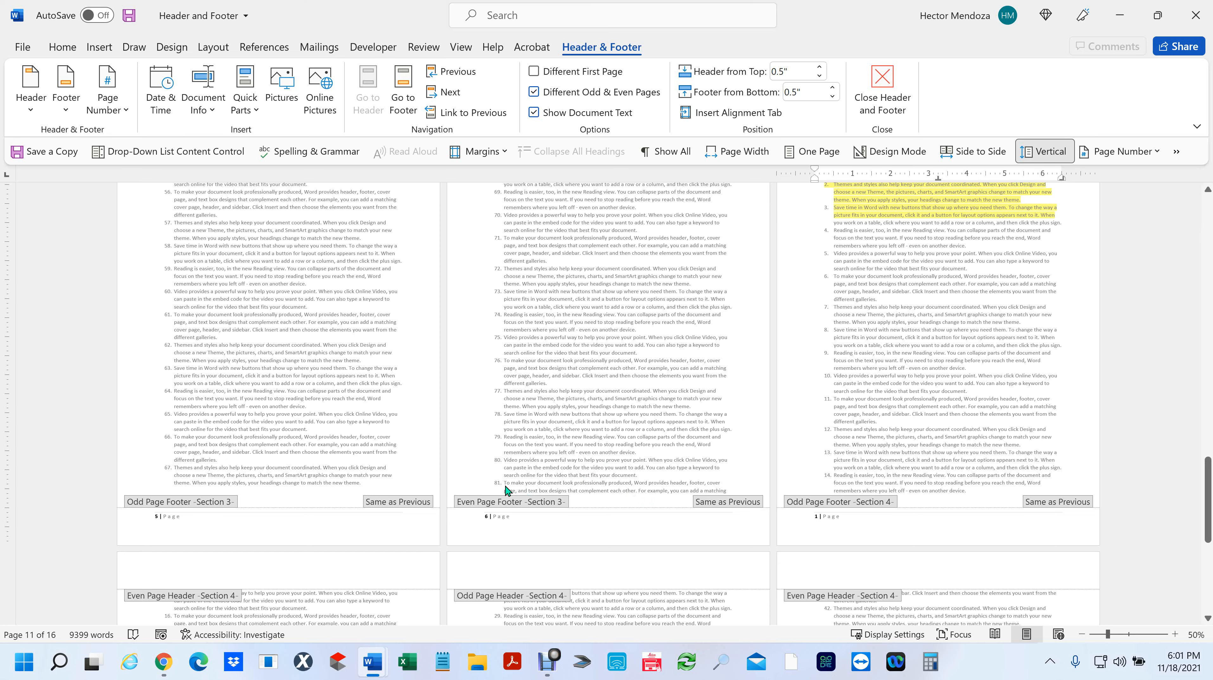
pyautogui.scroll(3, 966, 369)
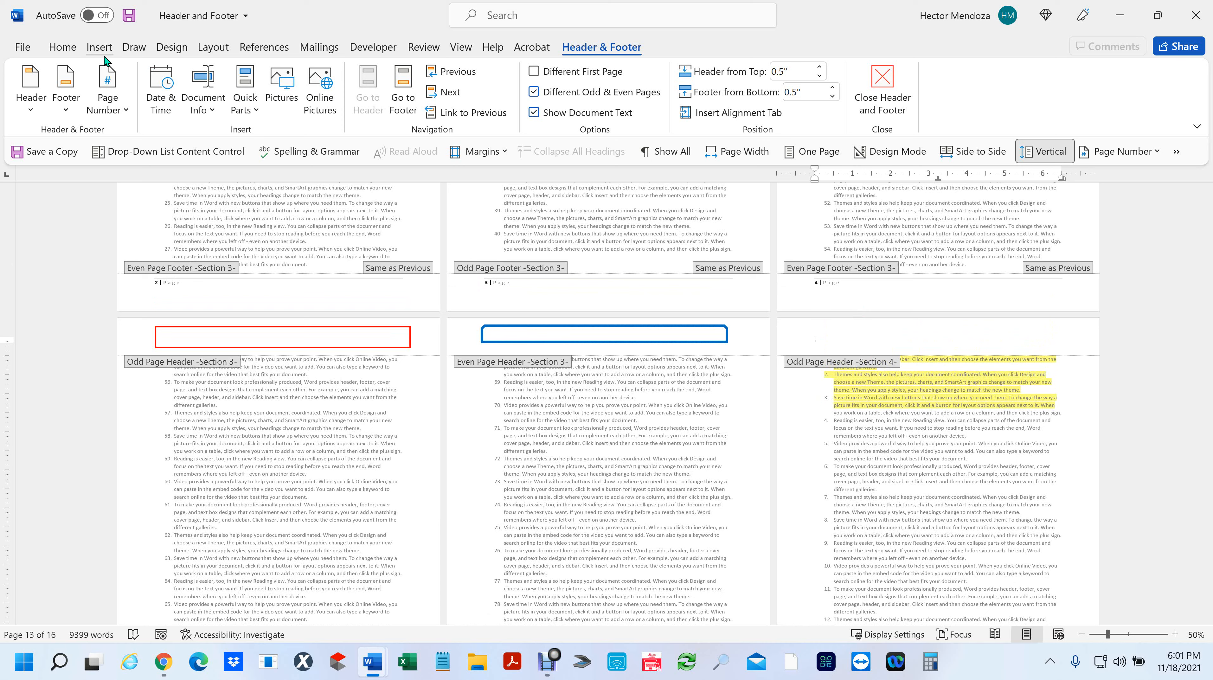
pyautogui.click(98, 46)
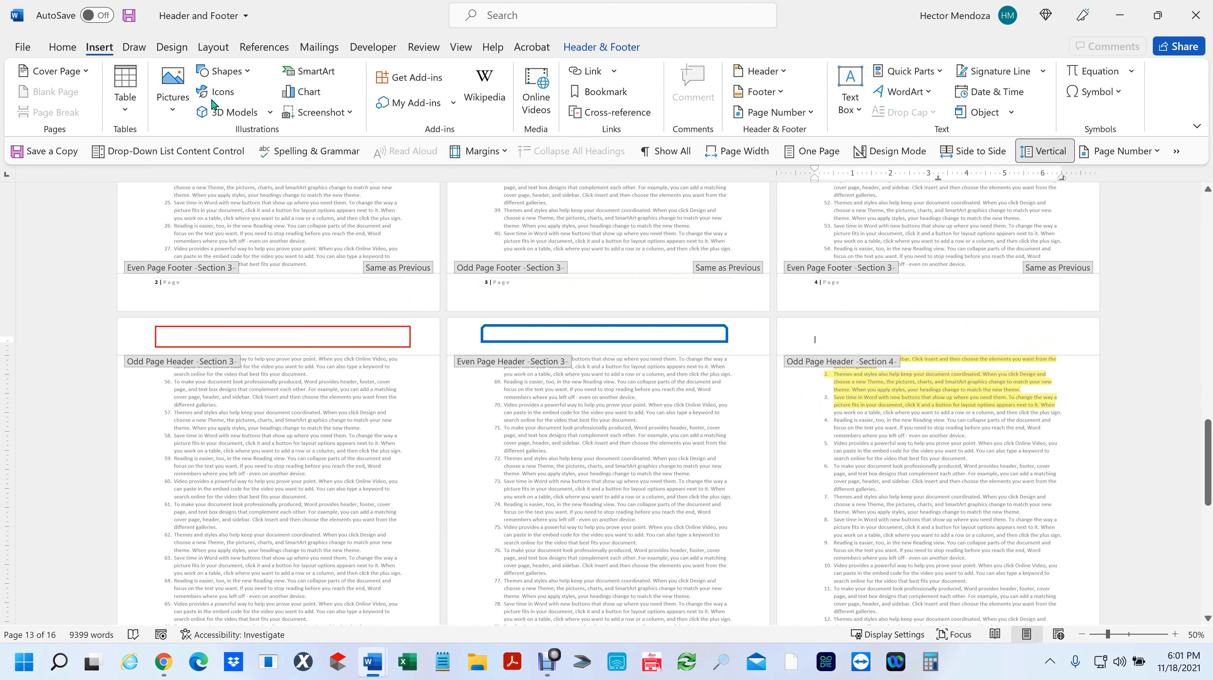
pyautogui.click(217, 92)
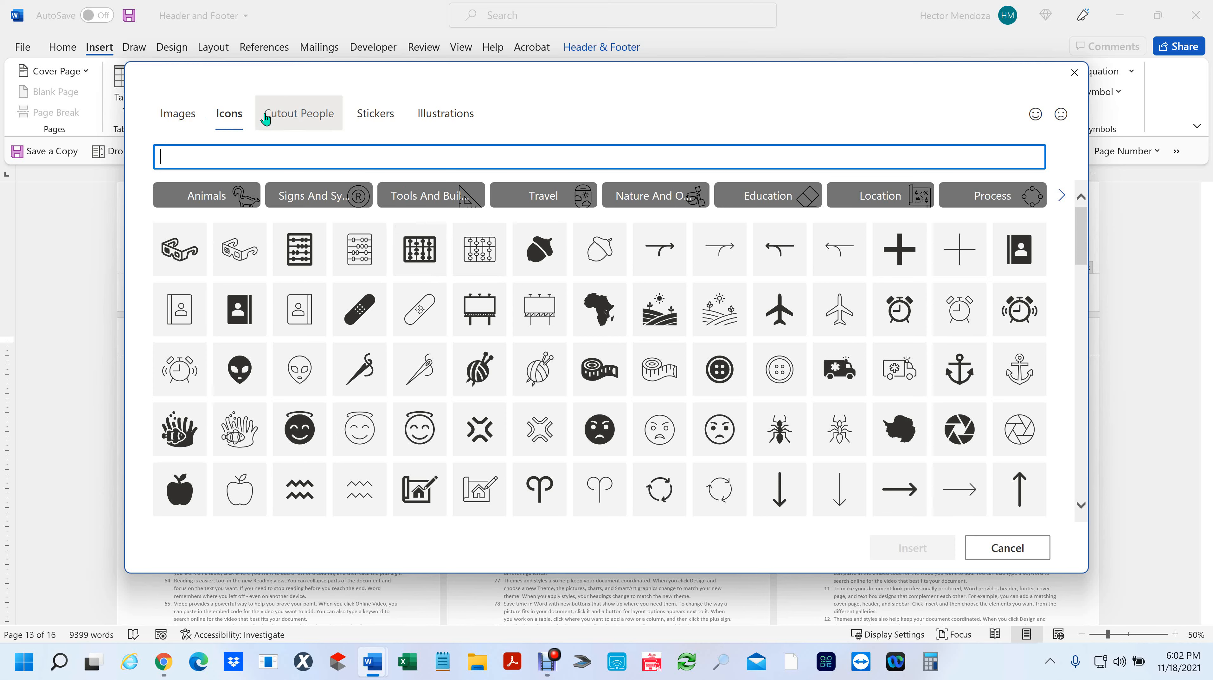
pyautogui.scroll(-3, 551, 393)
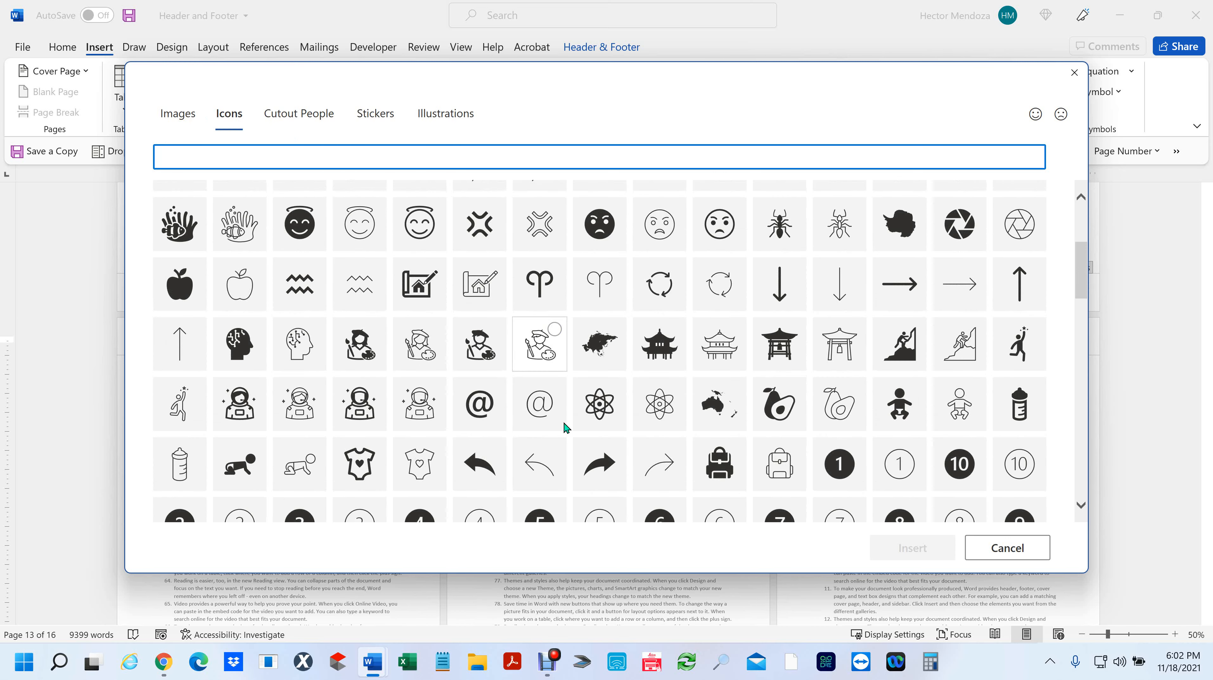
pyautogui.scroll(2, 565, 427)
pyautogui.click(678, 329)
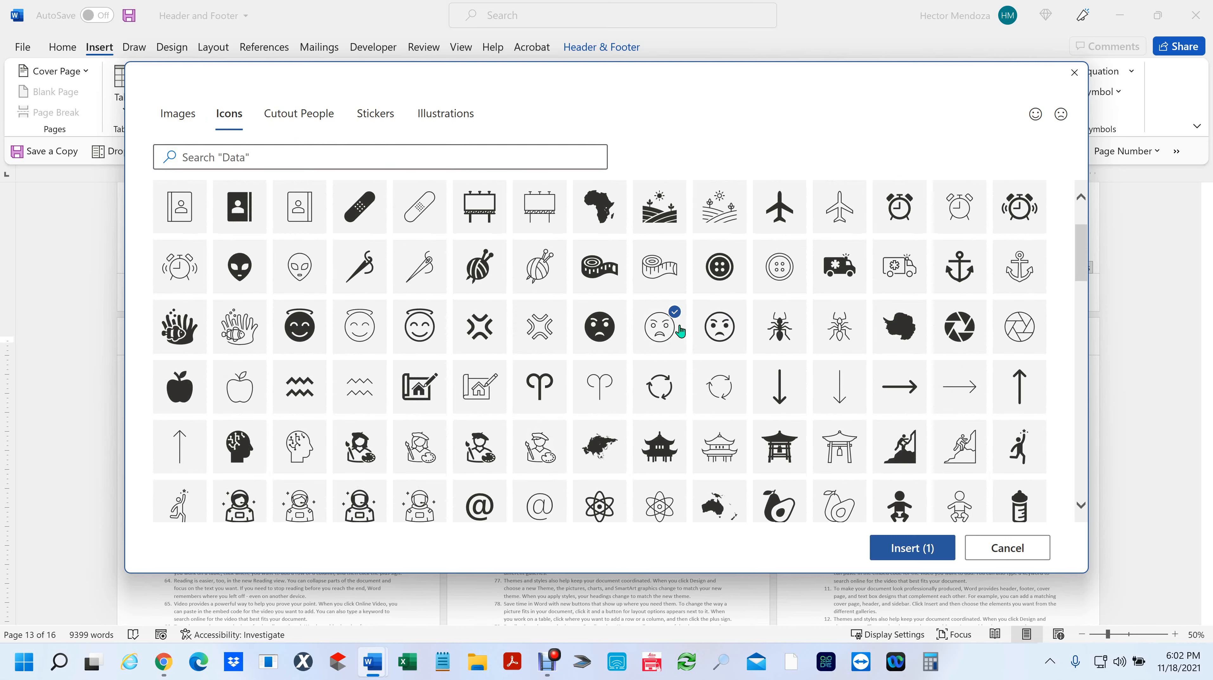
pyautogui.click(911, 548)
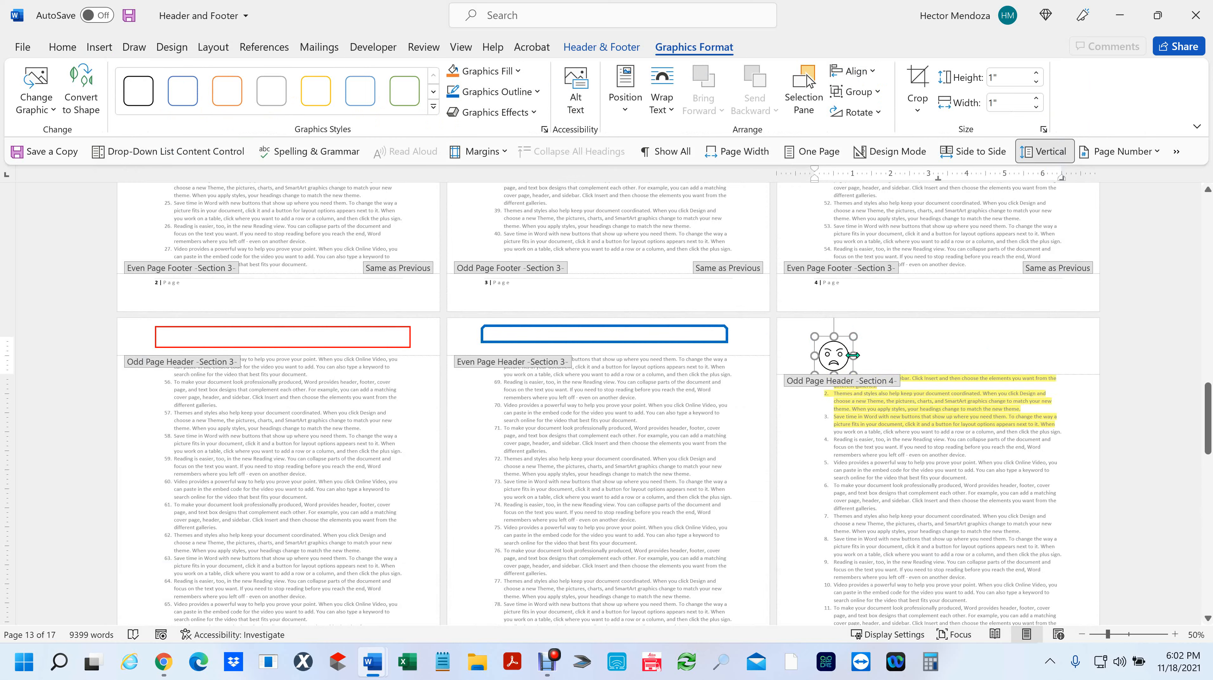
# - Stretch the face icon to about 6.33" wide across section 4's odd page header and check the section's other pages
pyautogui.moveTo(853, 355); pyautogui.dragTo(1056, 356)
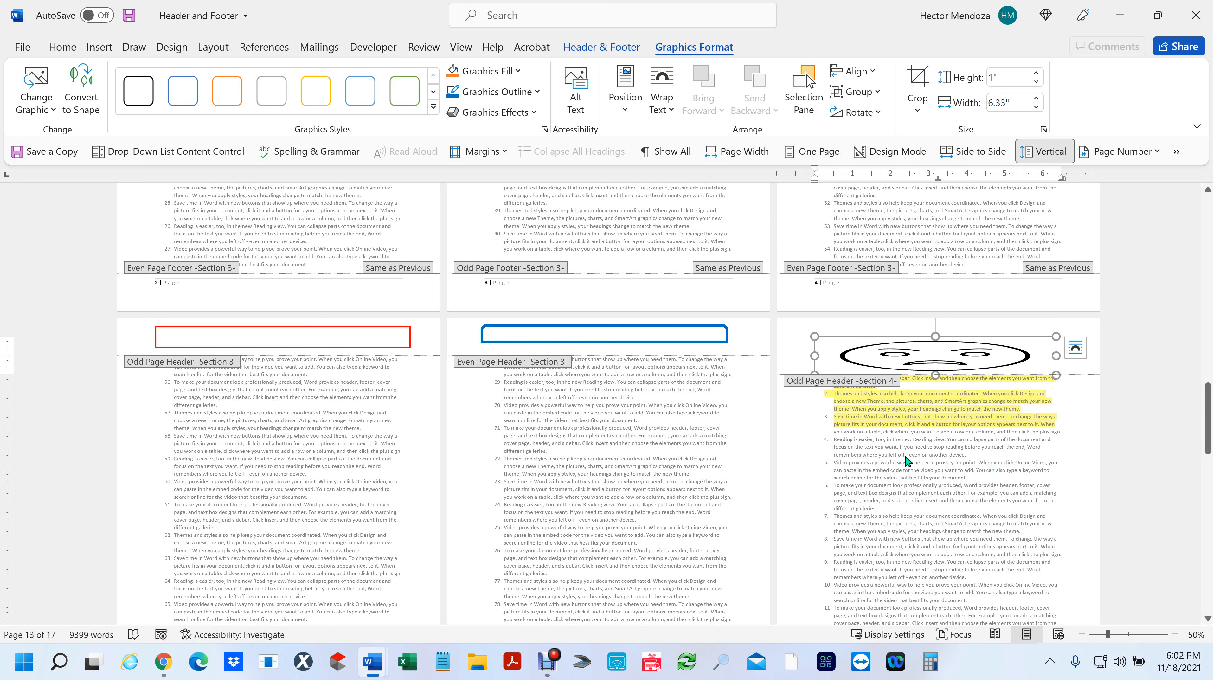
pyautogui.keyDown('ctrl'); pyautogui.scroll(-2, 906, 458); pyautogui.keyUp('ctrl')
pyautogui.scroll(-1, 764, 598)
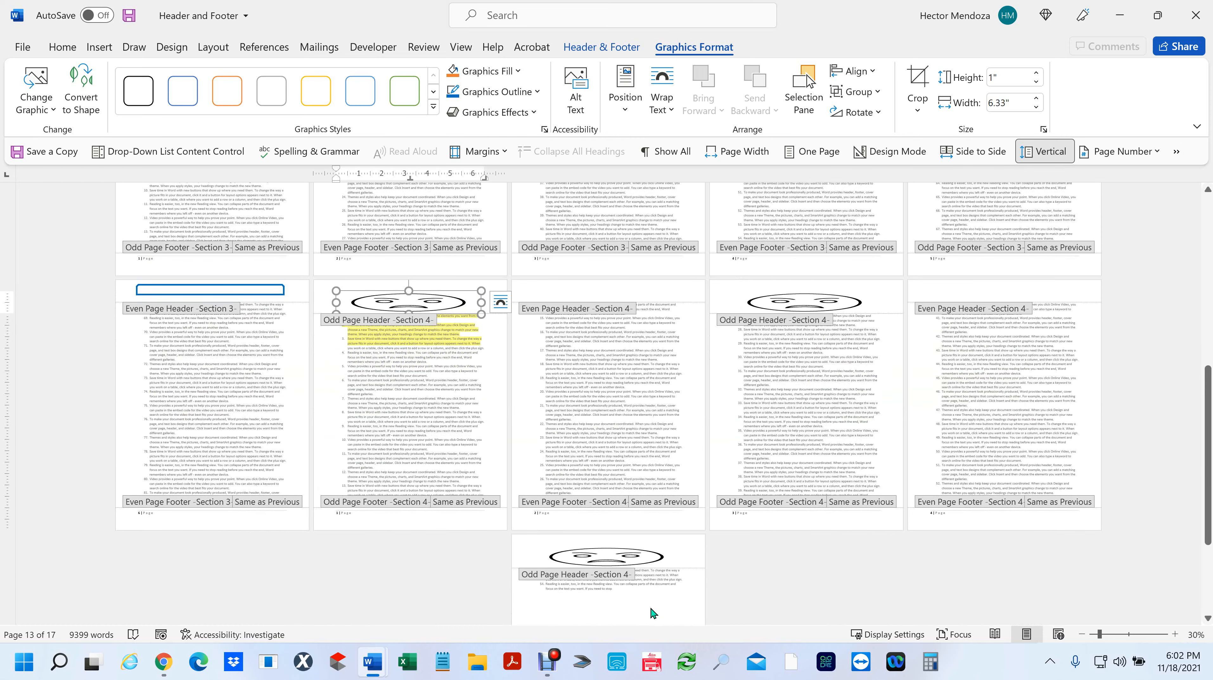
pyautogui.click(908, 570)
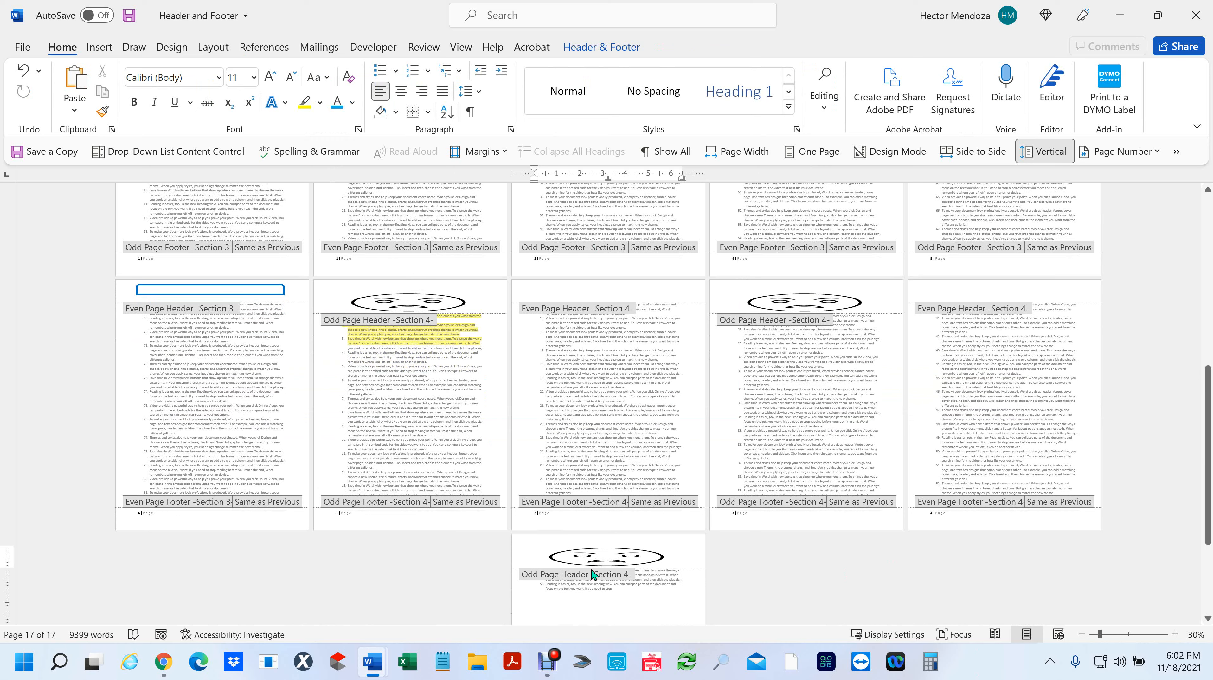
# - Try drawing an up block arrow about 6.54" wide and 0.19" high across section 4's even page header
pyautogui.hotkey('ctrl', 'r')
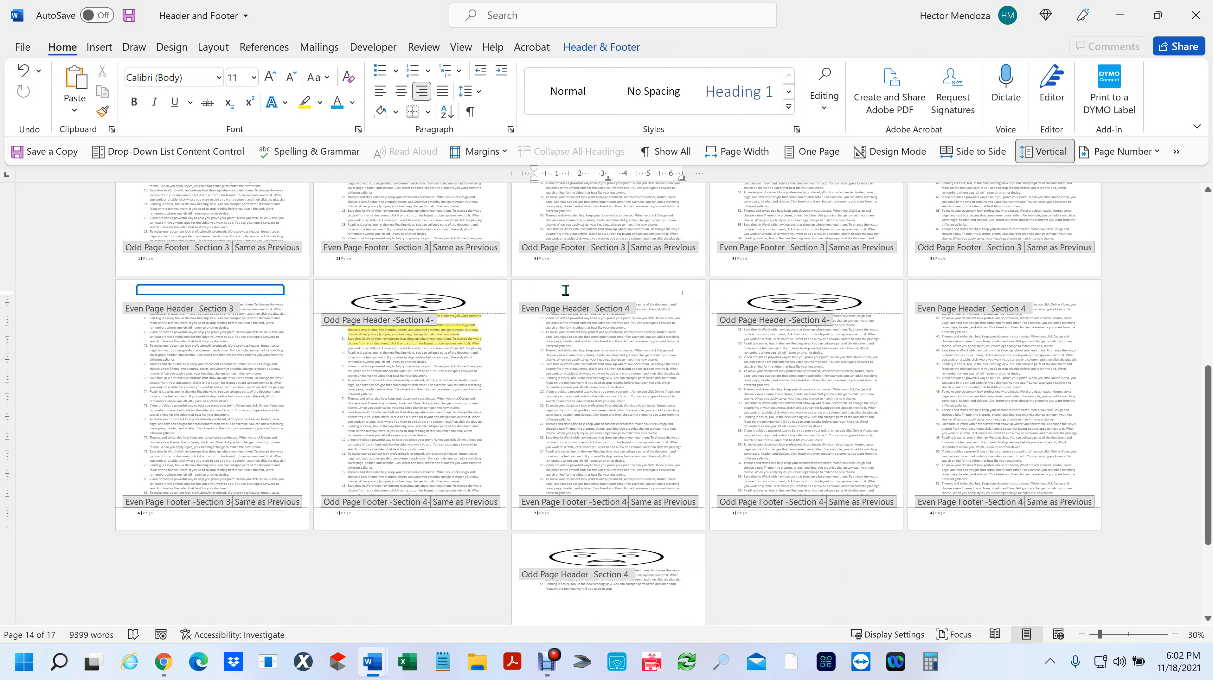
pyautogui.click(100, 50)
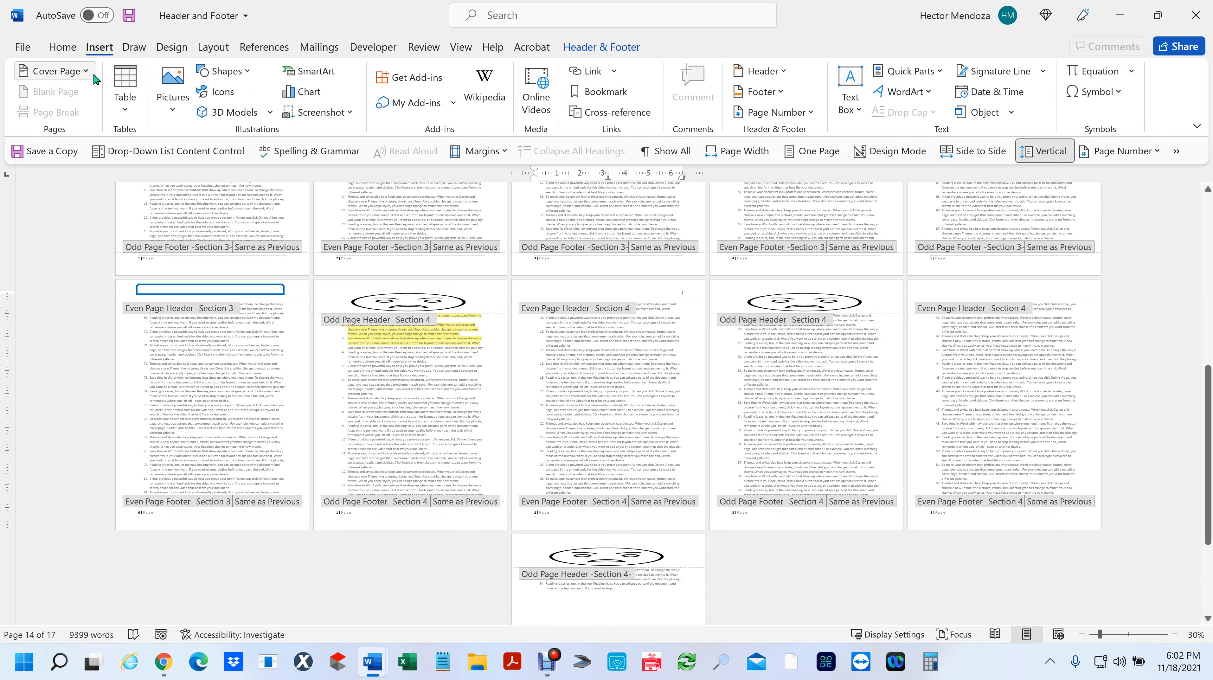
pyautogui.click(245, 74)
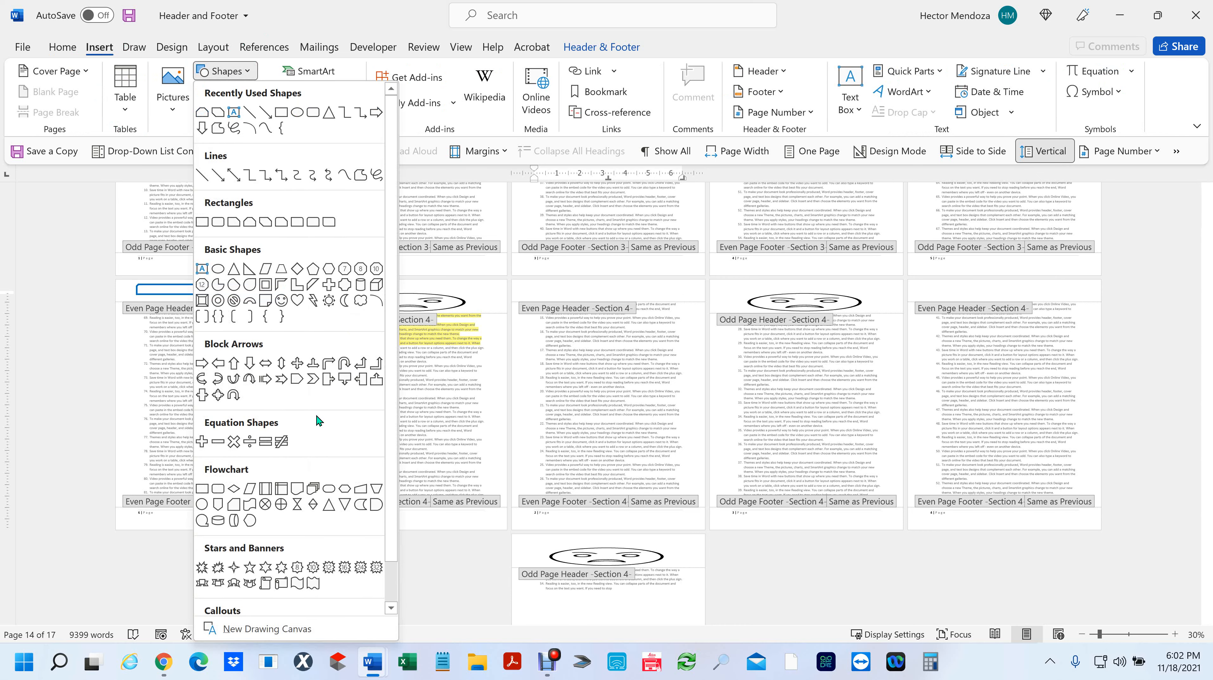
pyautogui.click(234, 365)
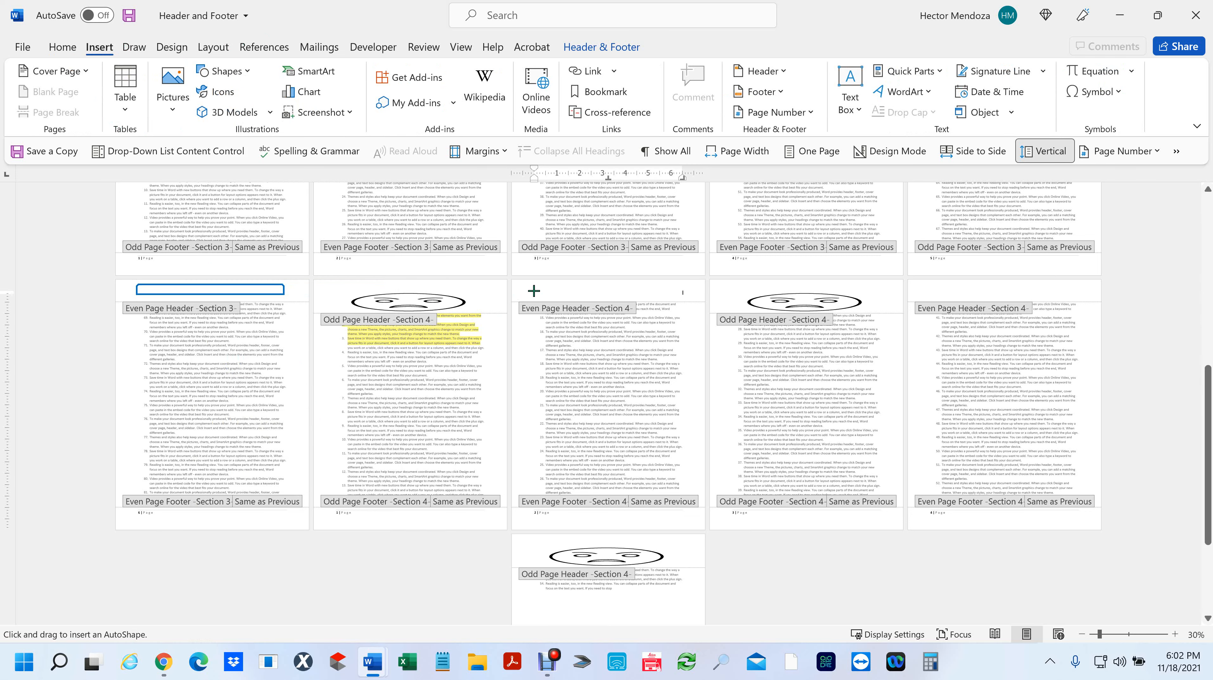
pyautogui.moveTo(534, 290); pyautogui.dragTo(672, 285)
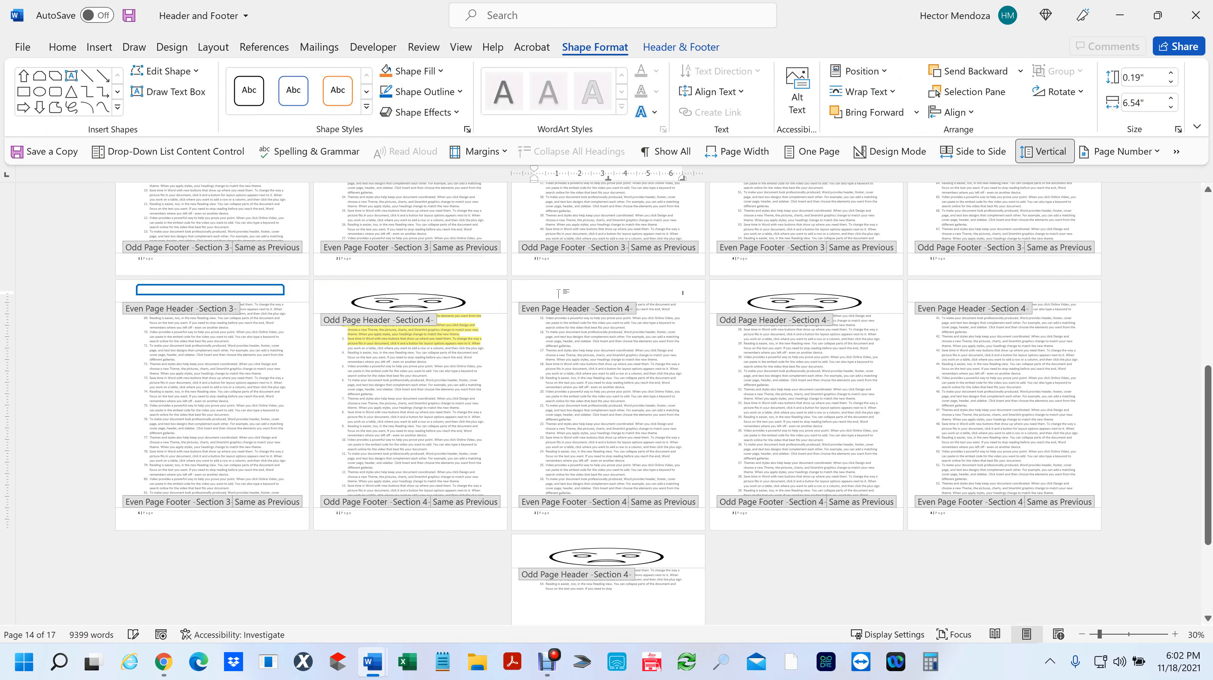
# - Draw a right block arrow about 6.69" wide and 0.43" high across section 4's even page header
pyautogui.click(102, 50)
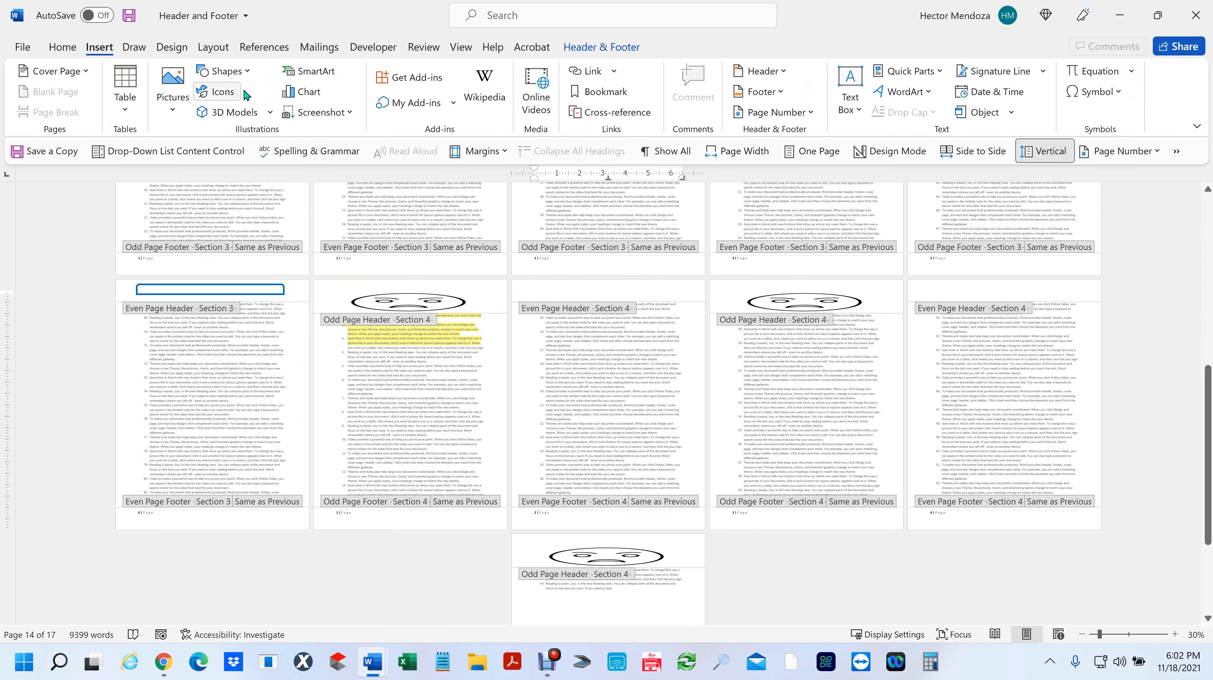
pyautogui.click(224, 71)
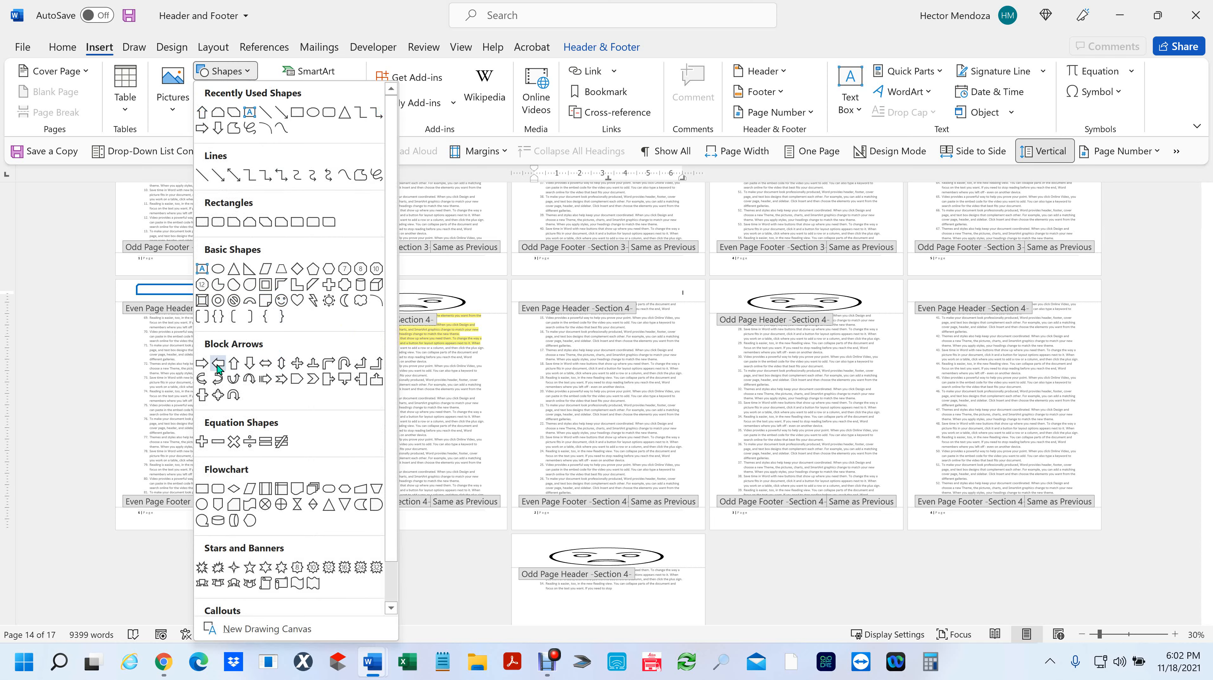
pyautogui.click(203, 364)
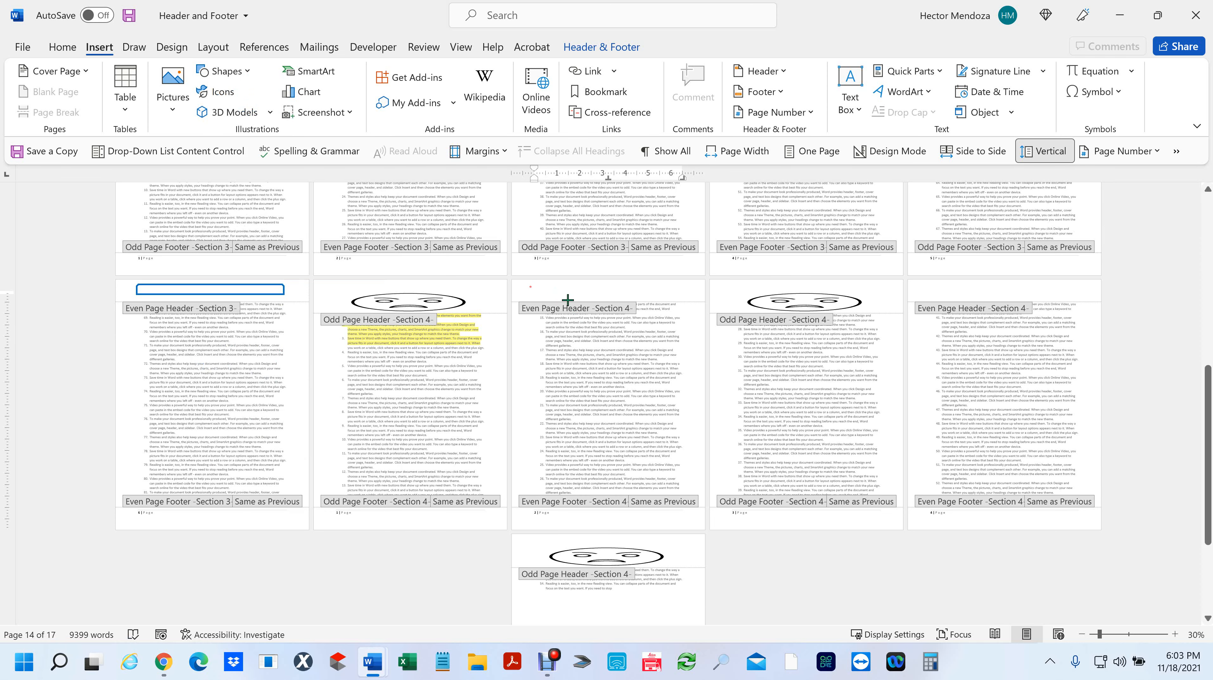
pyautogui.moveTo(529, 286); pyautogui.dragTo(685, 297)
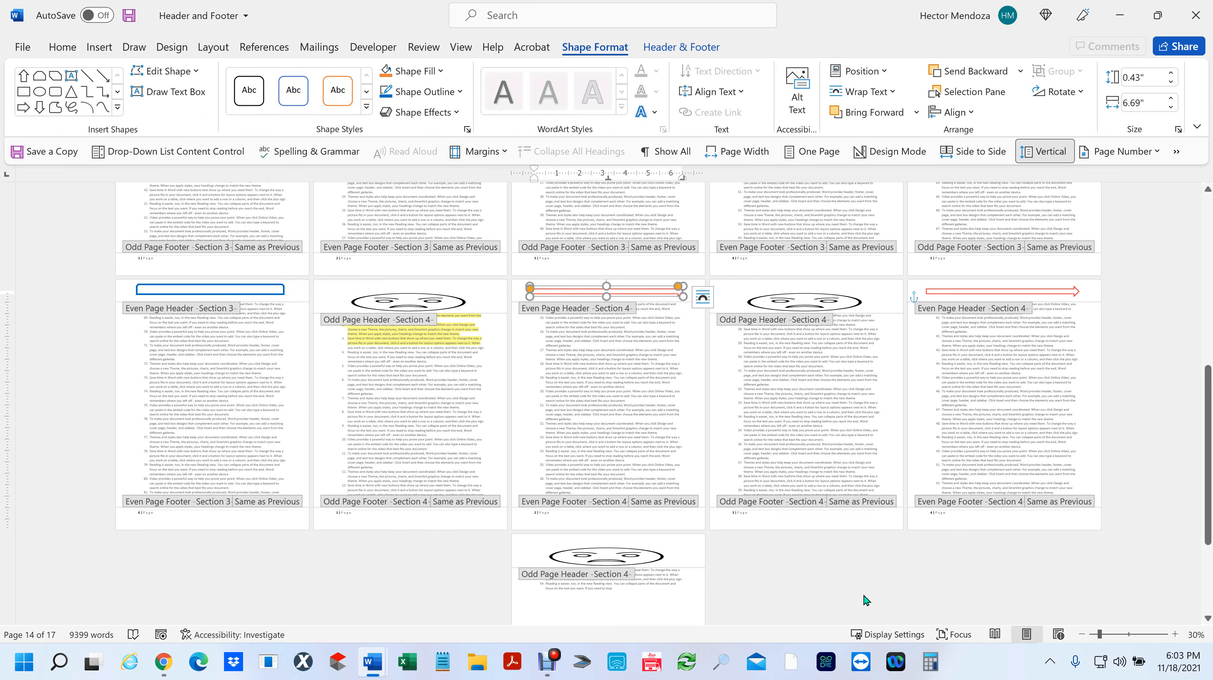
pyautogui.click(873, 579)
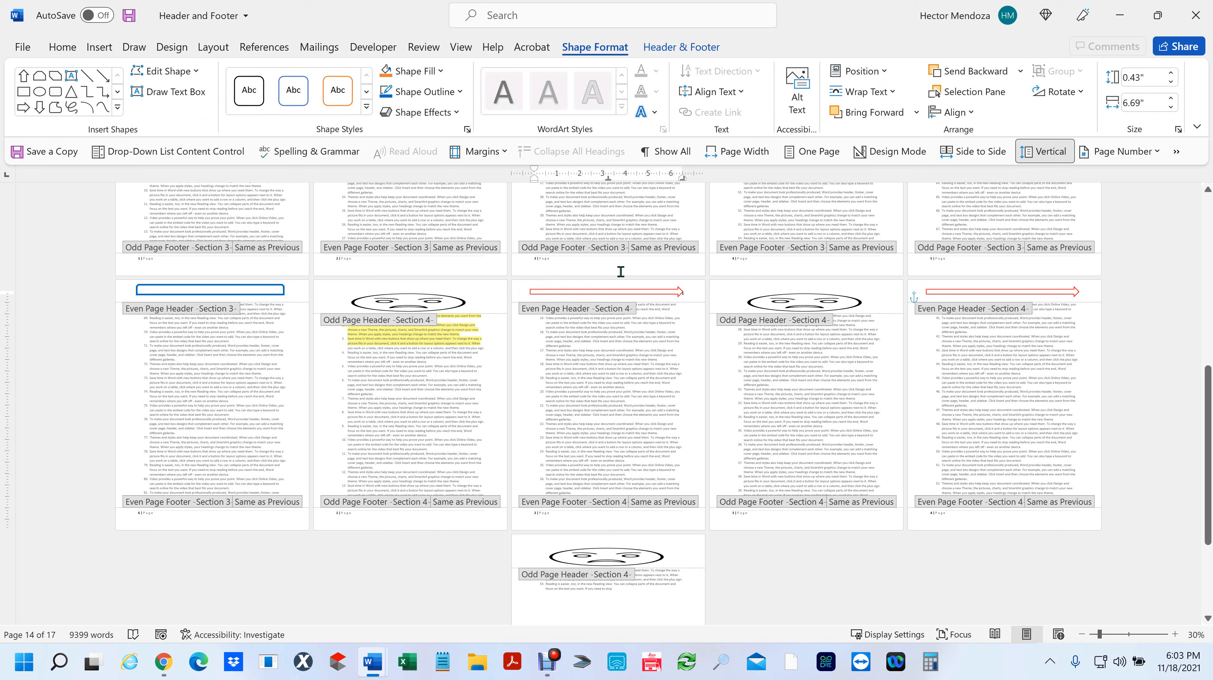
# - Exit header editing and remove the yellow highlighting from the first list items of section 4
pyautogui.click(481, 351)
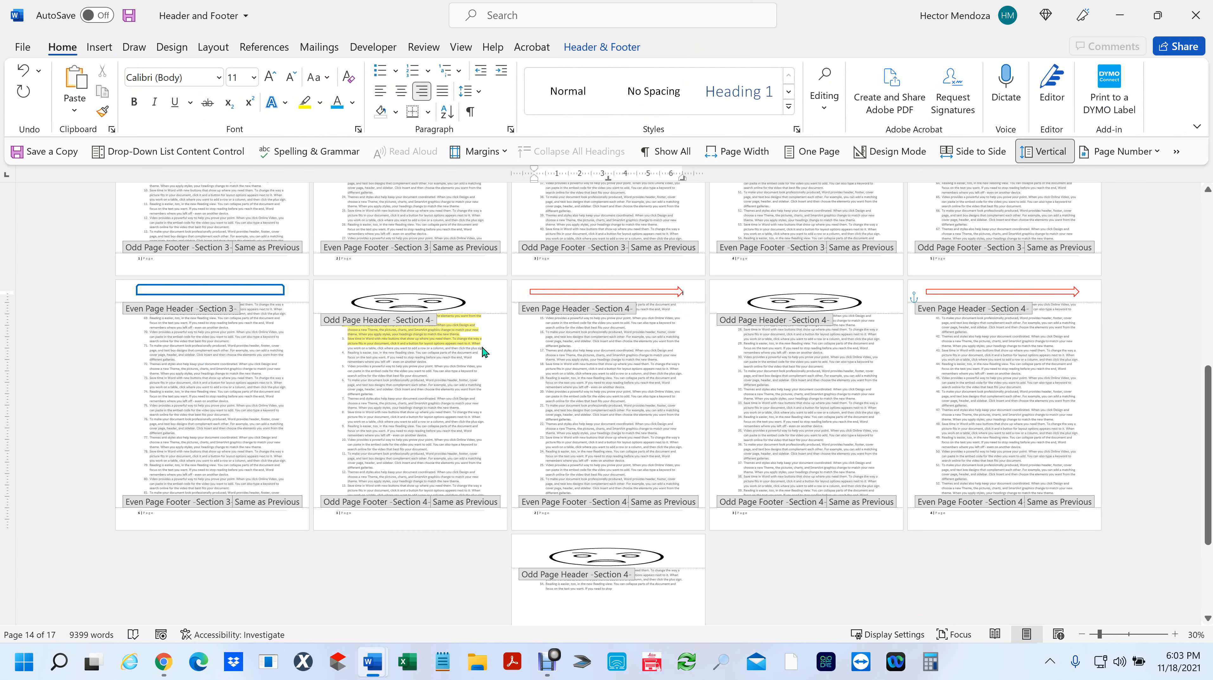
pyautogui.doubleClick(467, 355)
pyautogui.moveTo(480, 344); pyautogui.dragTo(331, 317)
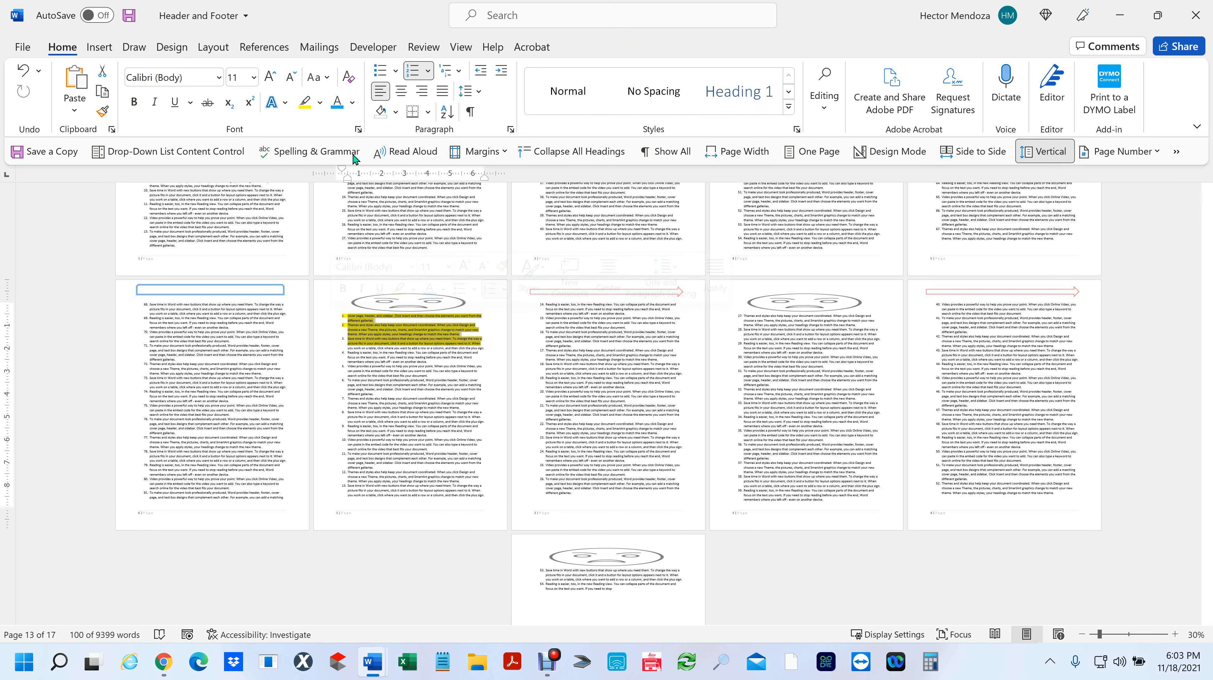
pyautogui.click(320, 103)
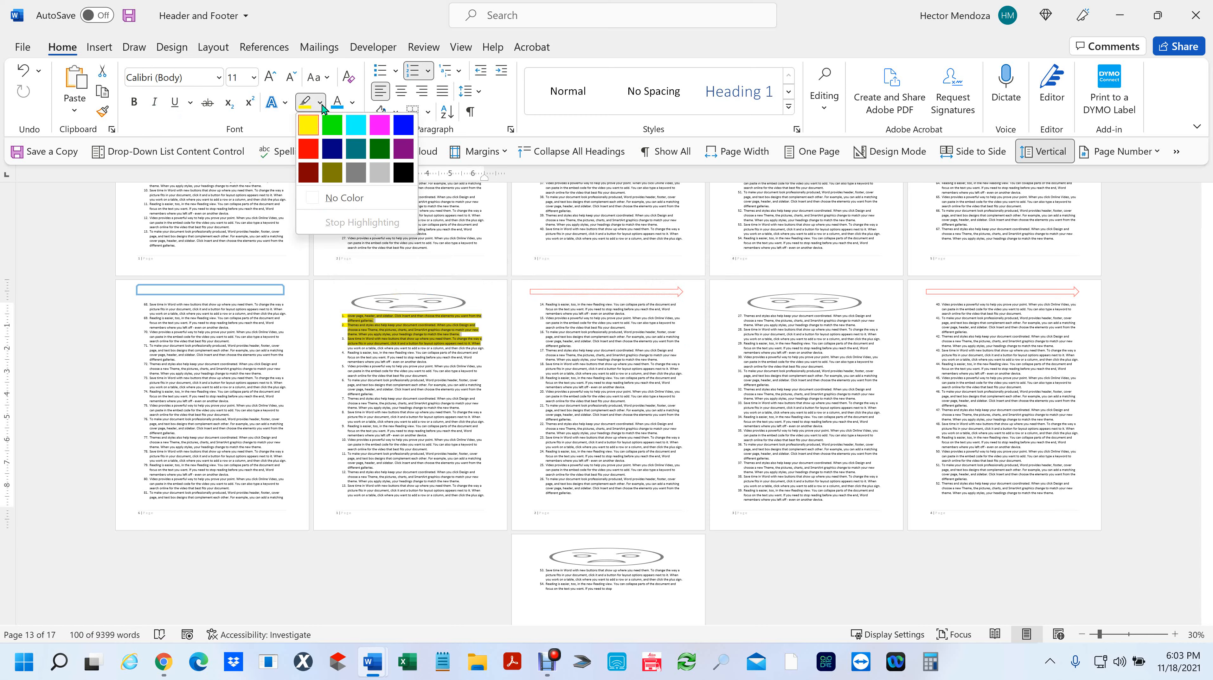
pyautogui.click(336, 198)
pyautogui.click(900, 402)
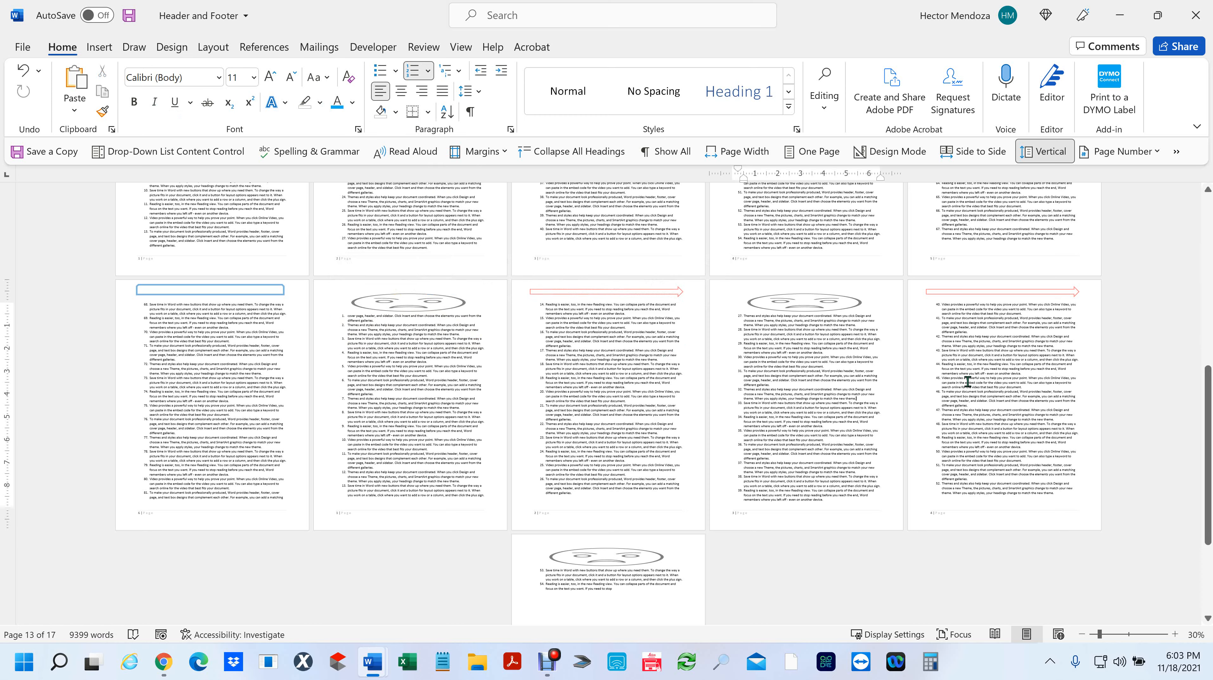
pyautogui.scroll(5, 960, 377)
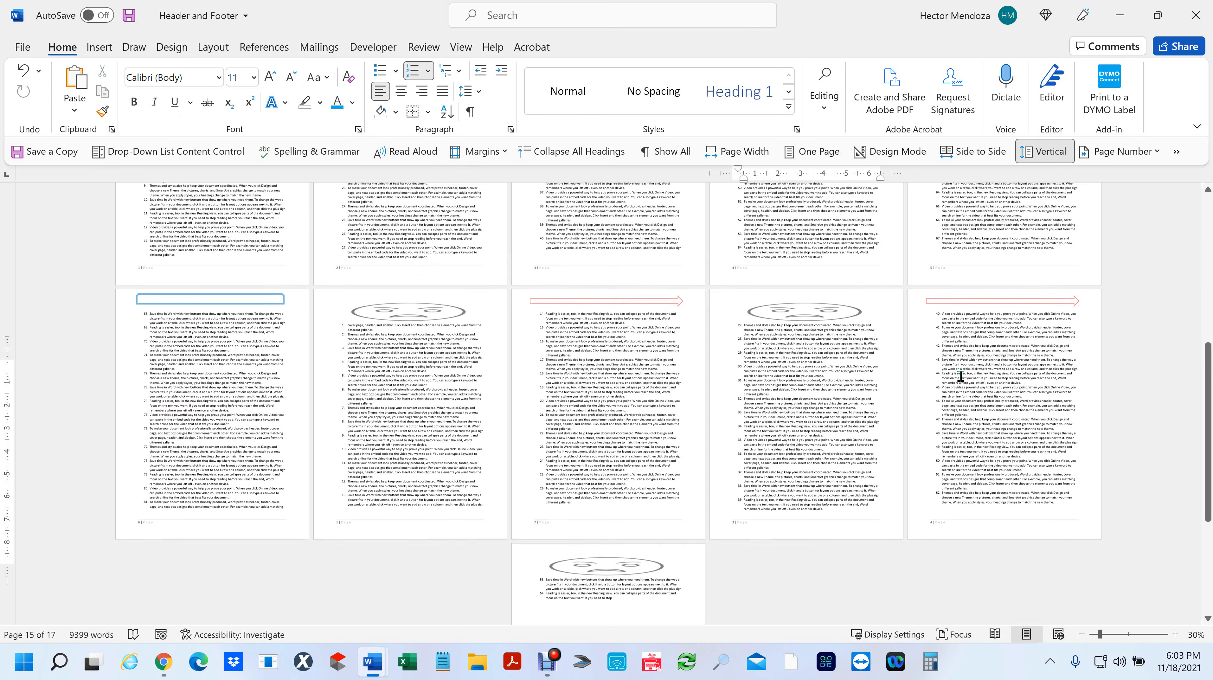
pyautogui.scroll(5, 960, 377)
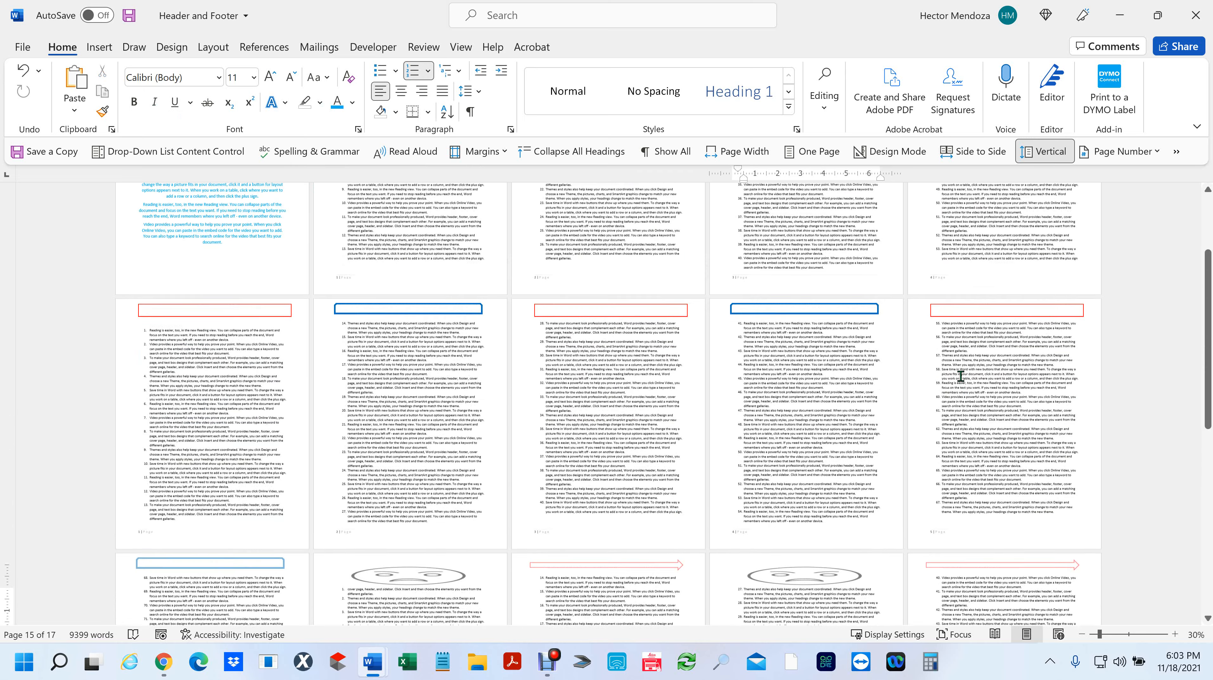